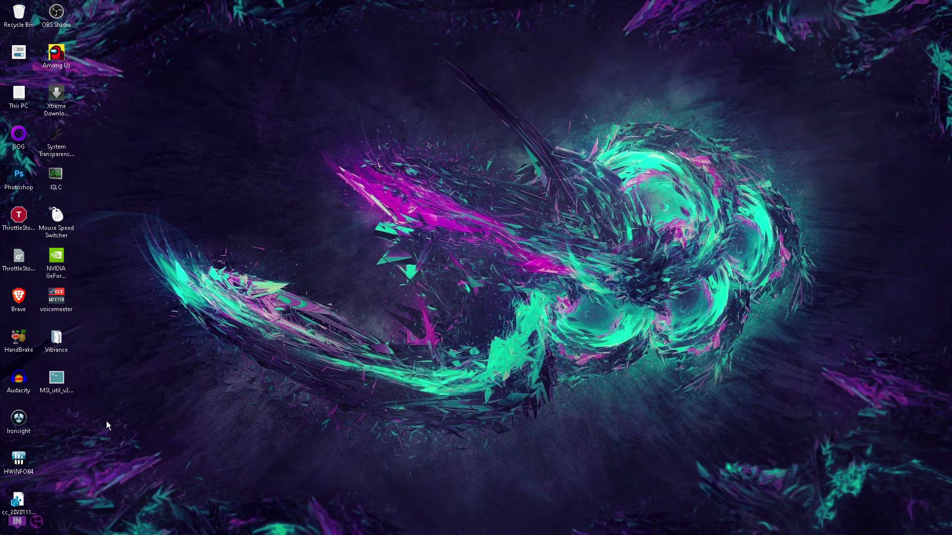
# Launch QuickCPU, reposition its window and dismiss the notice about the new version
pyautogui.press('super')
pyautogui.write('q')
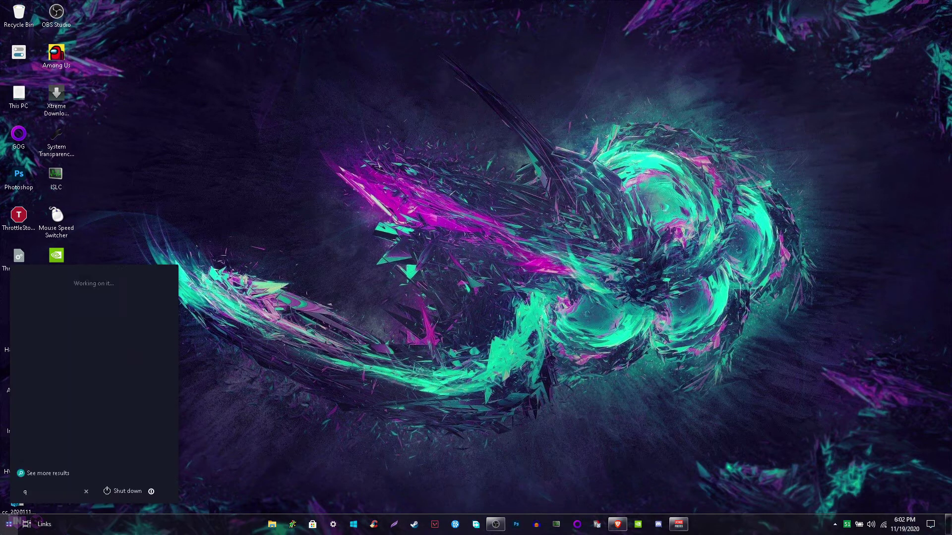
pyautogui.write('uick')
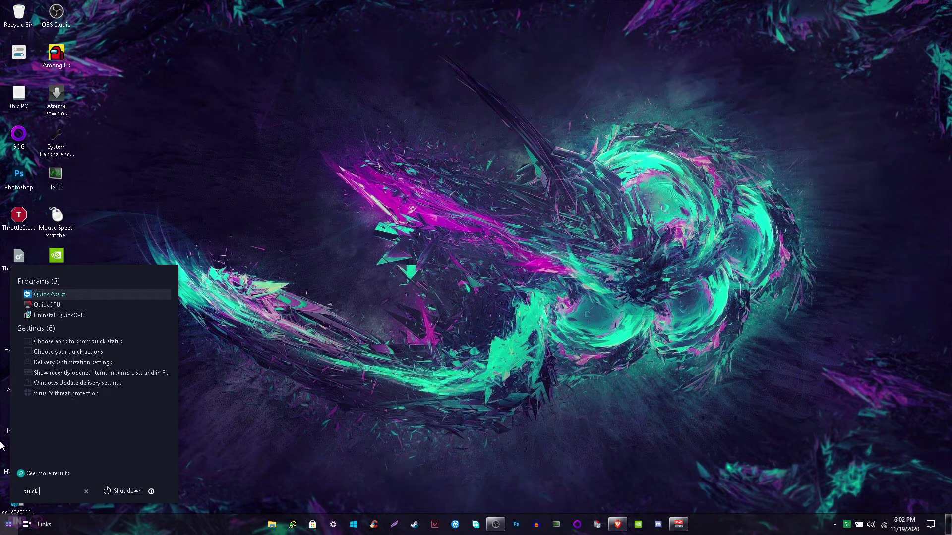
pyautogui.click(31, 303)
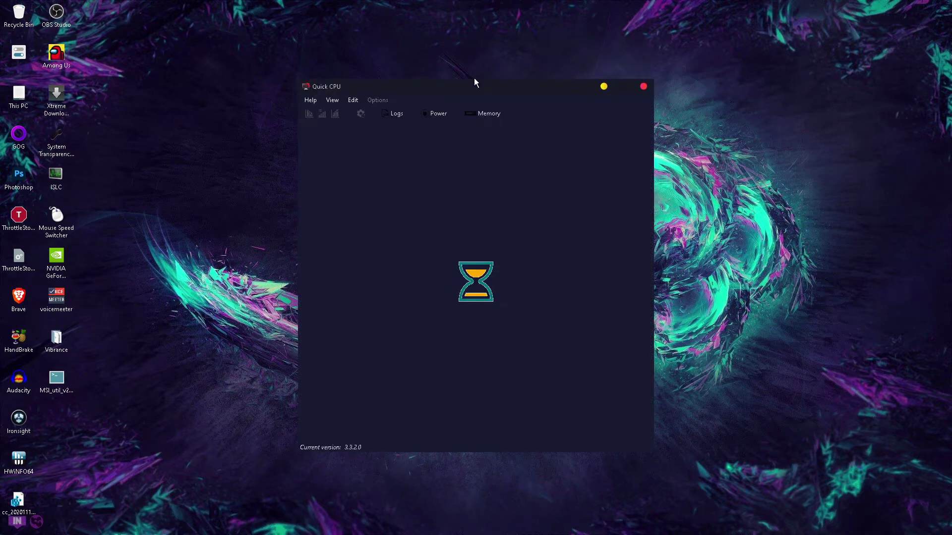
pyautogui.moveTo(474, 82); pyautogui.dragTo(404, 52)
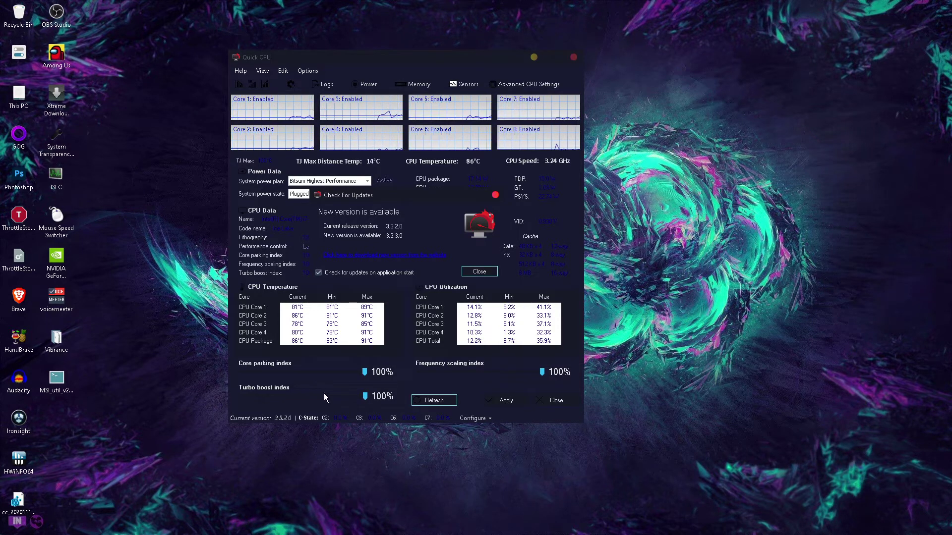
pyautogui.click(485, 269)
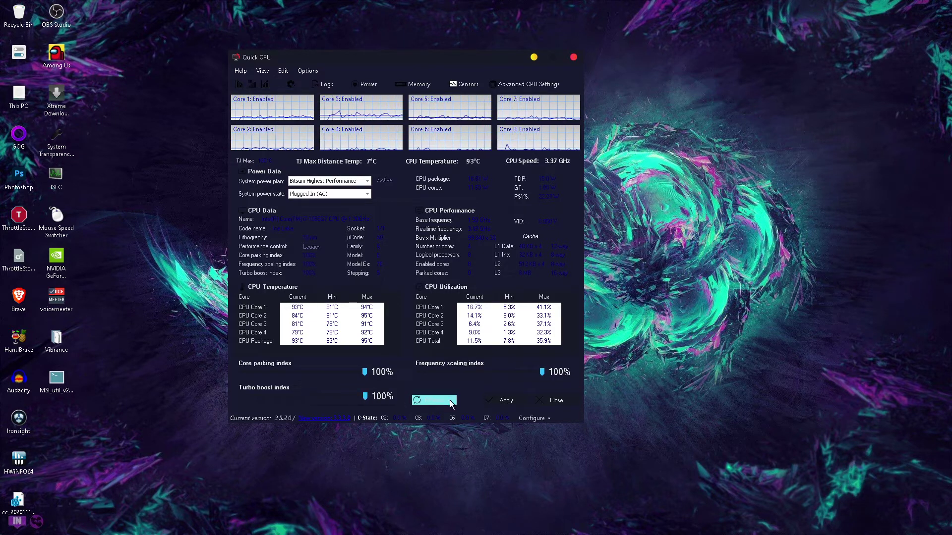
# Apply the core parking, frequency scaling and turbo boost indexes at 100%, and close Quick CPU
pyautogui.click(502, 400)
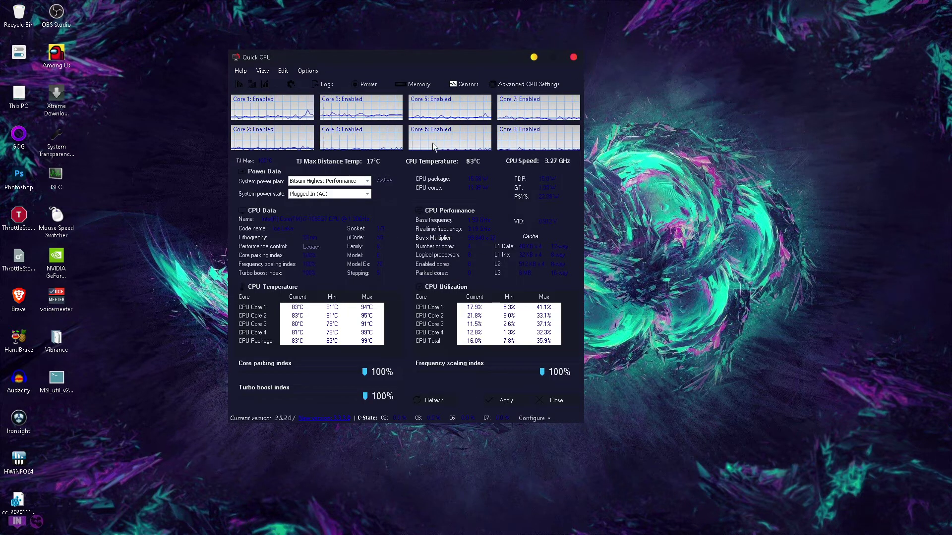
pyautogui.click(573, 58)
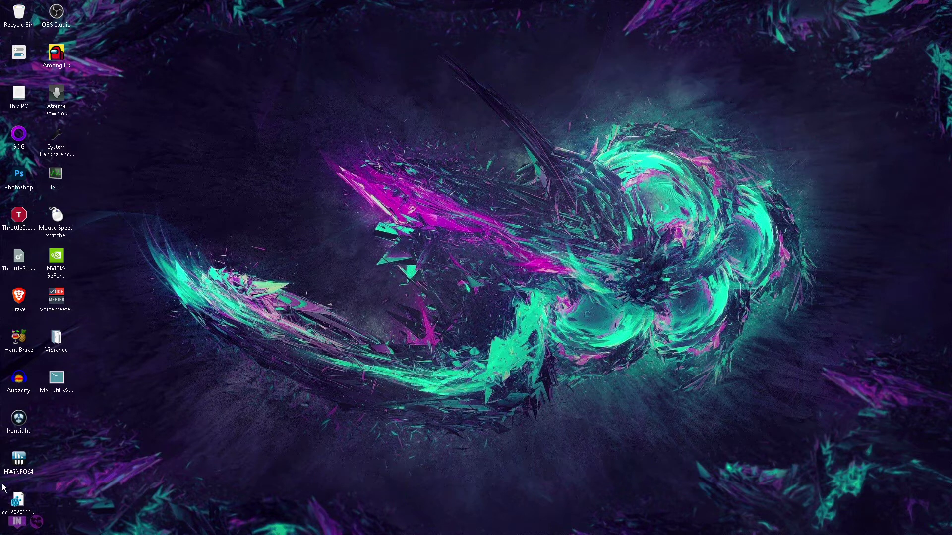
# Launch CCleaner and decline the offer to download the new version
pyautogui.click(9, 524)
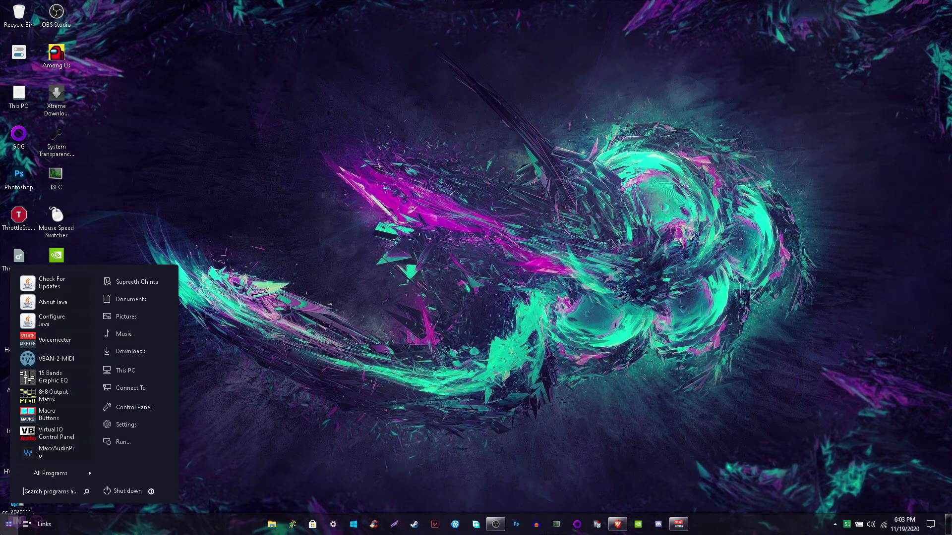
pyautogui.write('cc')
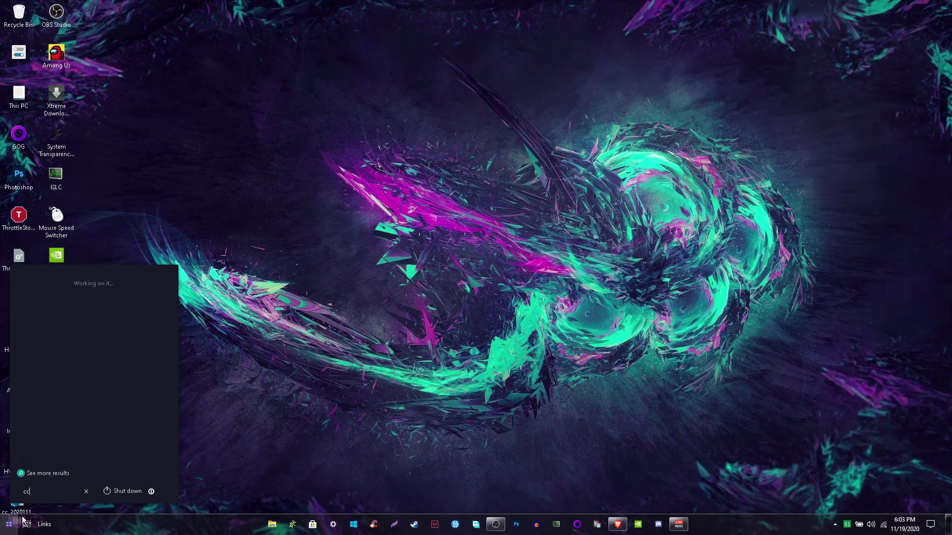
pyautogui.click(59, 294)
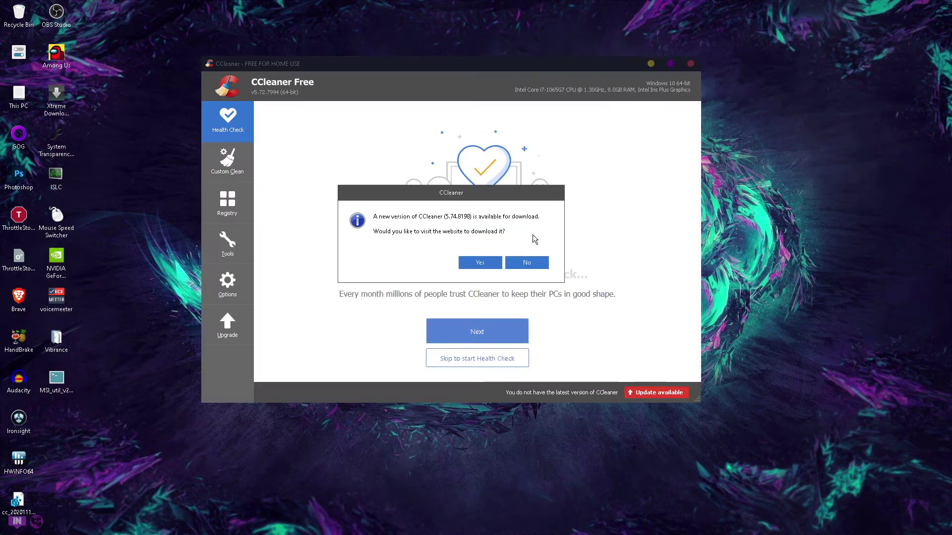
pyautogui.click(517, 266)
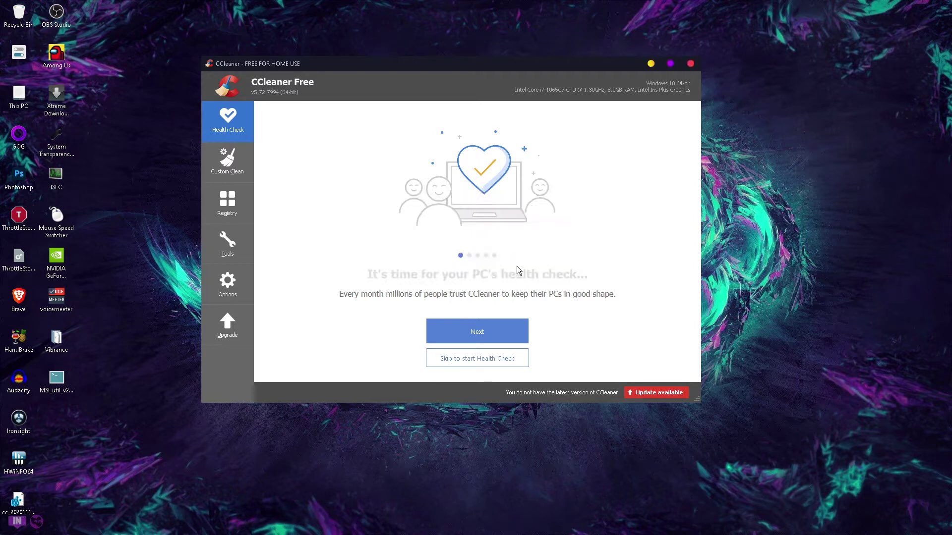
# Try to run a Health Check after going through its introduction pages
pyautogui.click(510, 334)
pyautogui.click(510, 334)
pyautogui.click(510, 334)
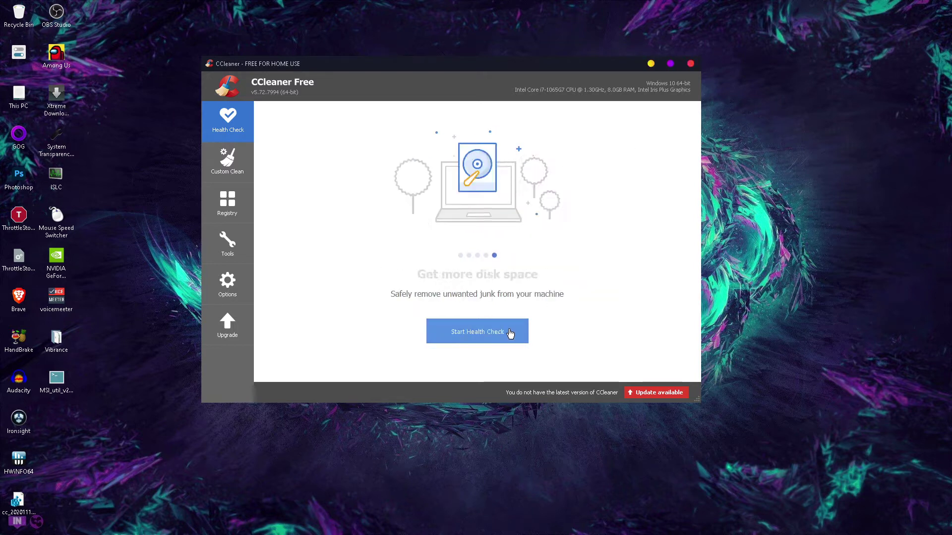
pyautogui.click(510, 333)
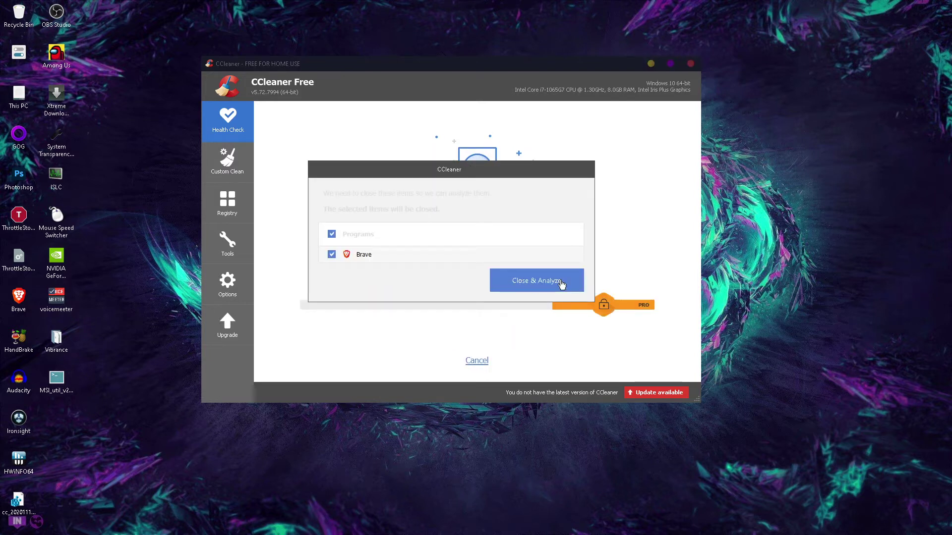
pyautogui.click(478, 361)
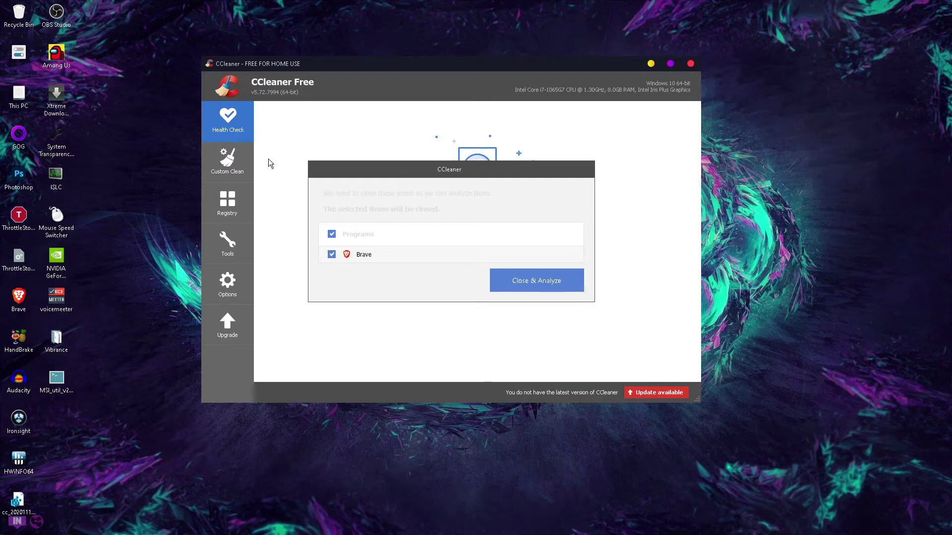
# Move the dialog about closing Brave out of the way and examine the Windows cleaning options in Custom Clean
pyautogui.click(561, 282)
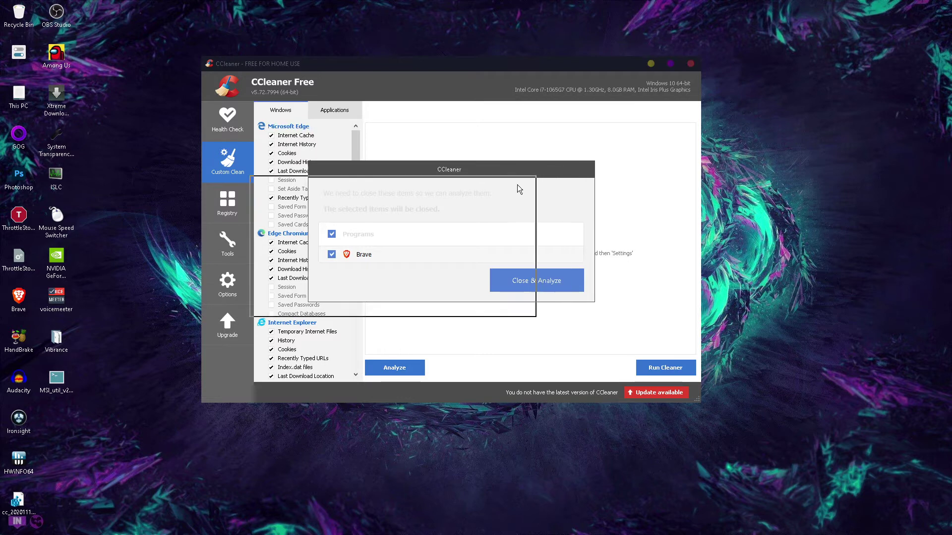
pyautogui.moveTo(516, 189); pyautogui.dragTo(756, 430)
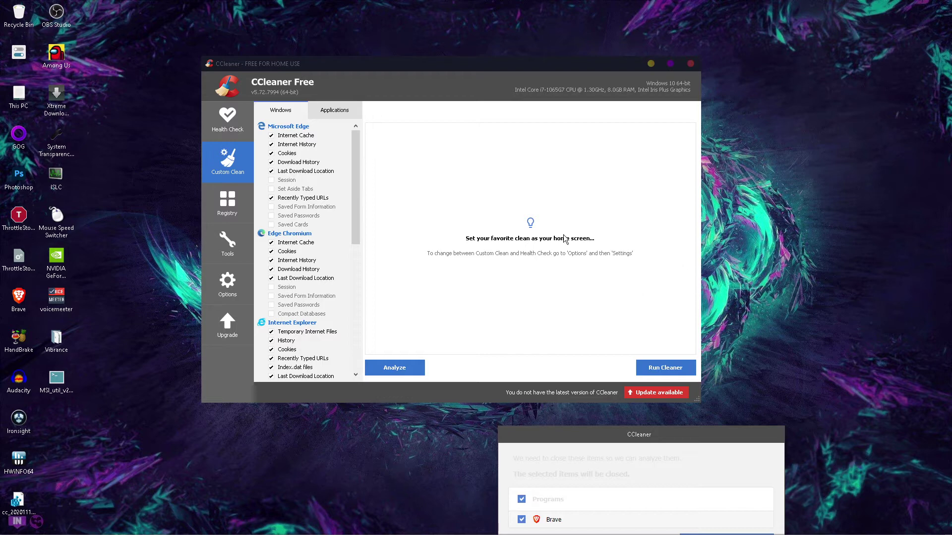
pyautogui.scroll(-10, 331, 199)
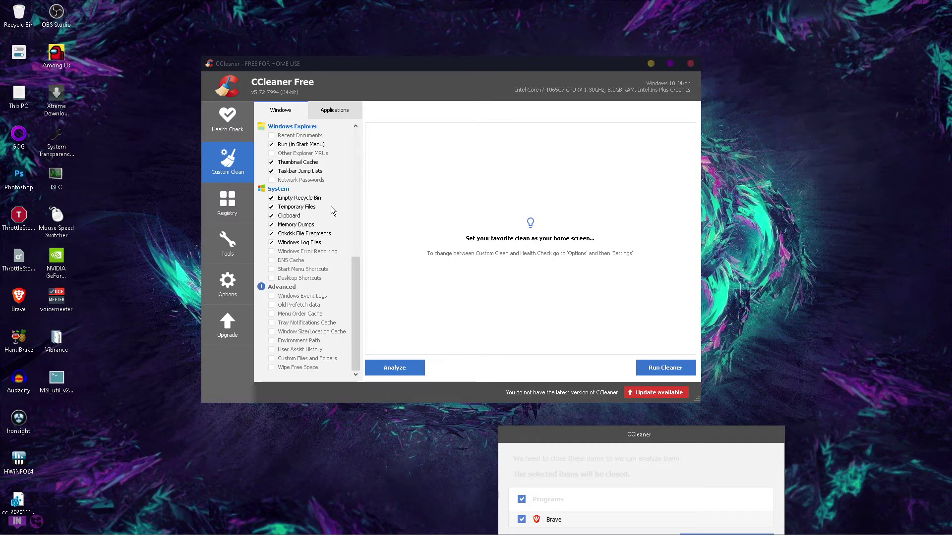
pyautogui.scroll(5, 331, 206)
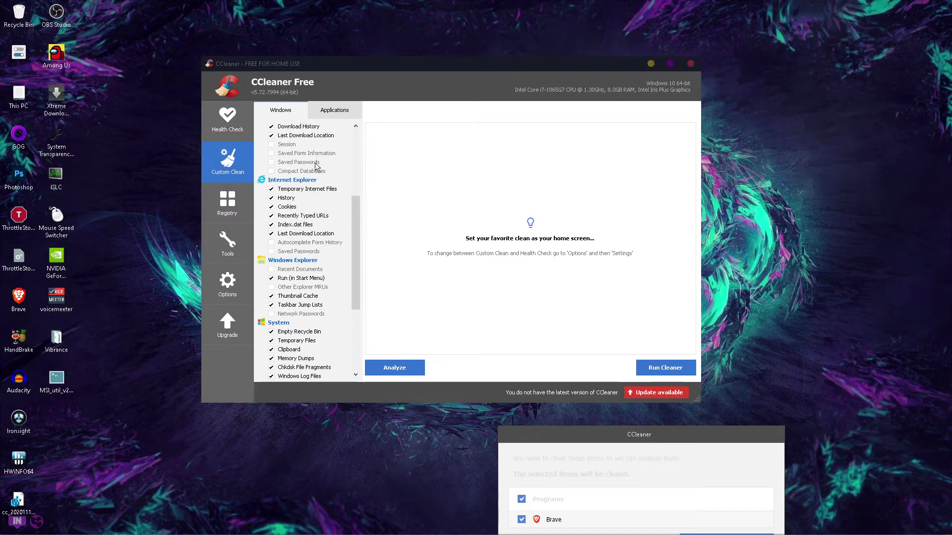
pyautogui.scroll(-1, 326, 254)
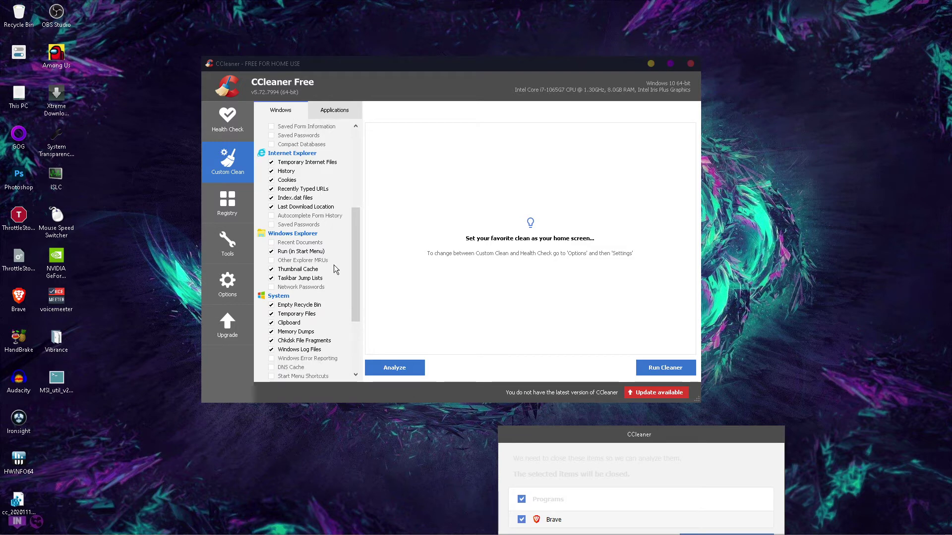
pyautogui.scroll(-1, 334, 264)
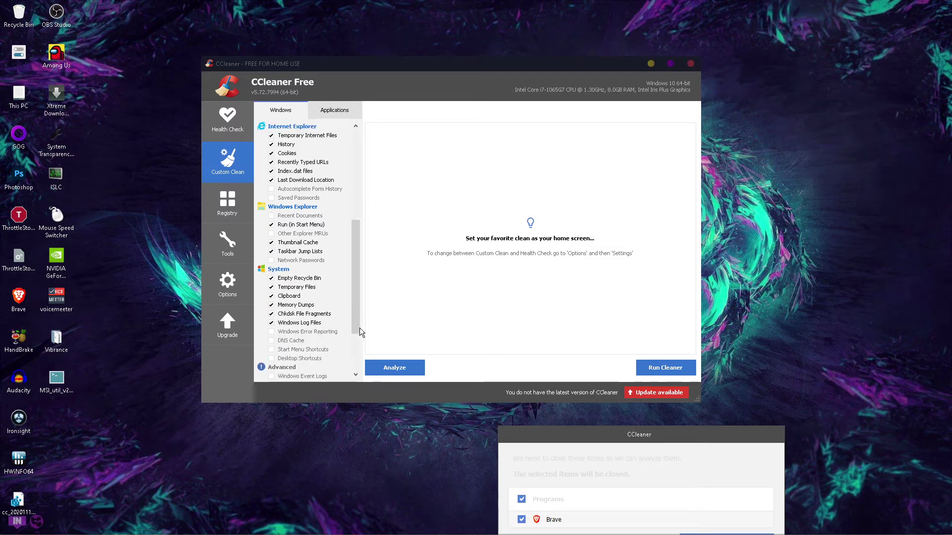
# Scan the registry for issues with all Registry Cleaner categories selected
pyautogui.click(231, 216)
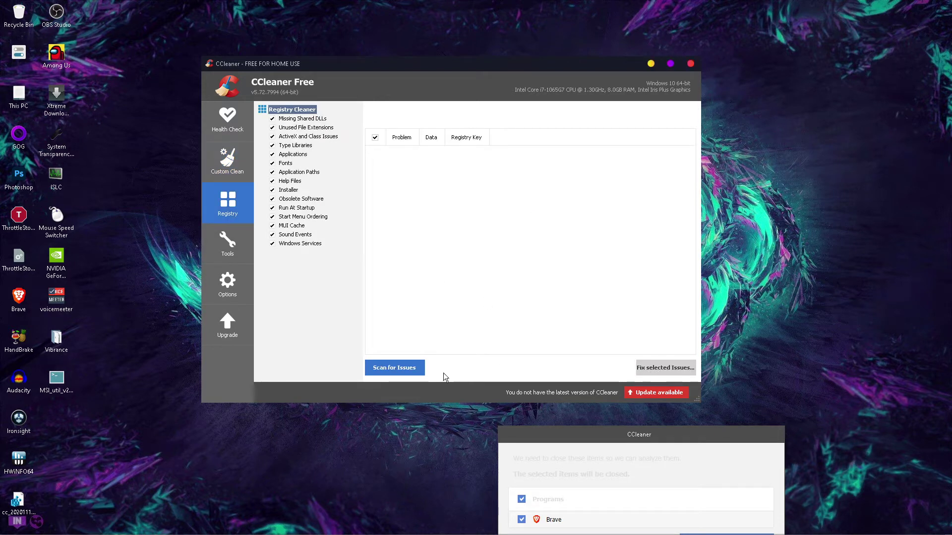
pyautogui.click(411, 369)
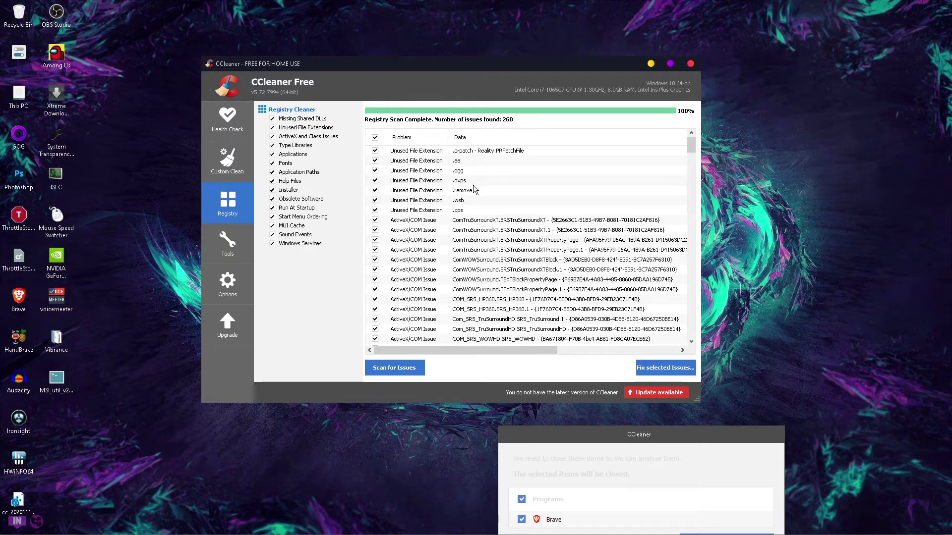
# Open the Registry Editor with the regedit command and try to export the whole registry as a backup to the Desktop
pyautogui.moveTo(9, 525)
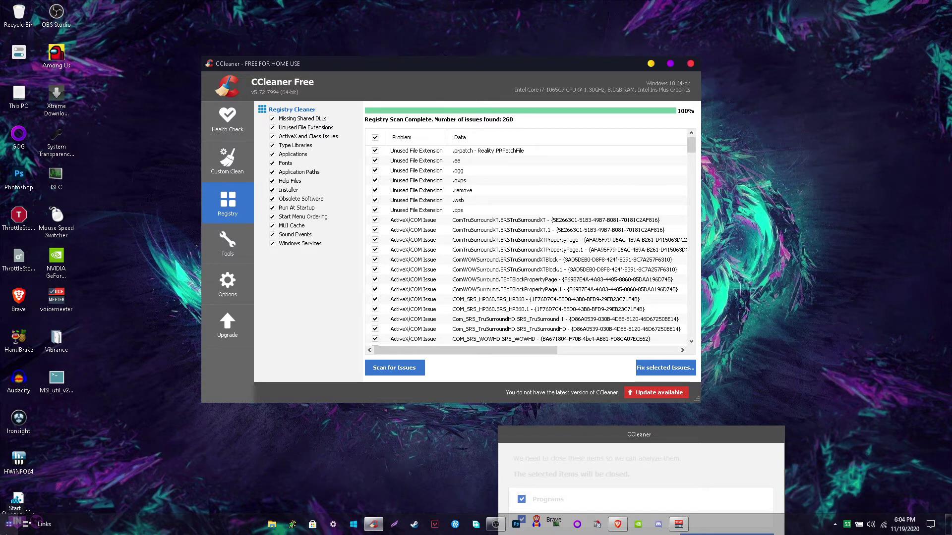
pyautogui.press('super+r')
pyautogui.write('r')
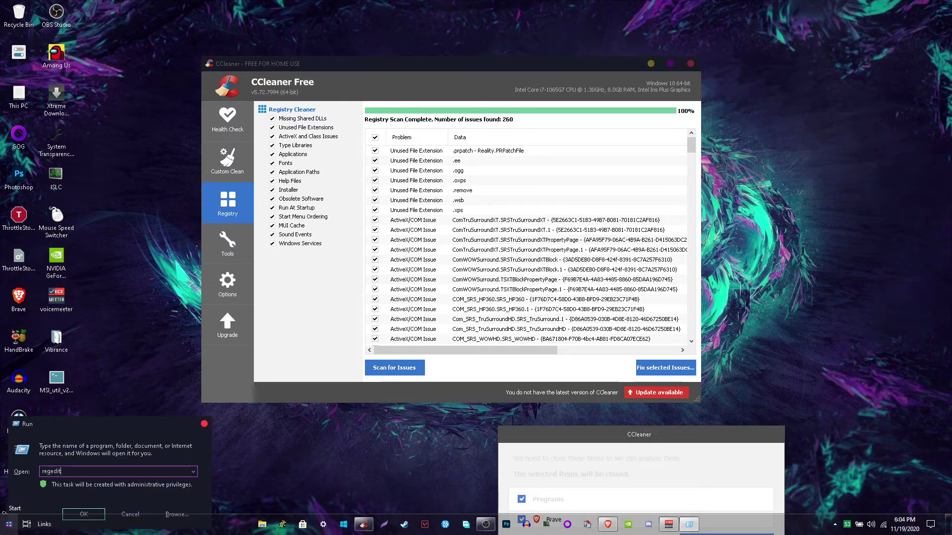
pyautogui.click(85, 515)
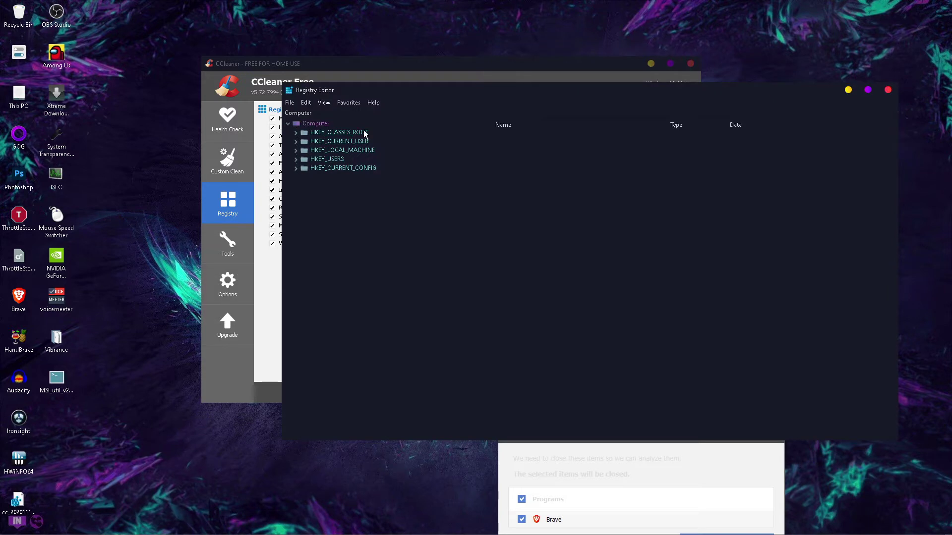
pyautogui.click(293, 104)
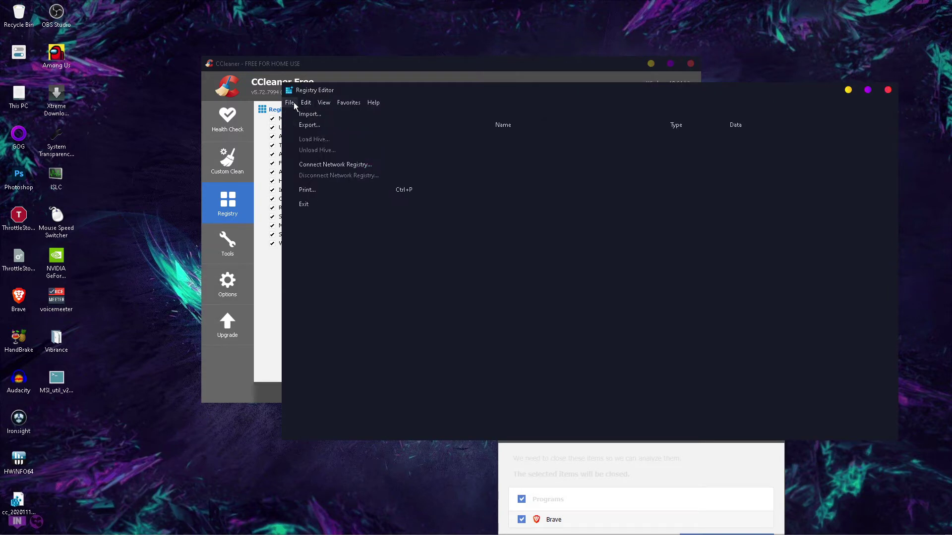
pyautogui.click(309, 125)
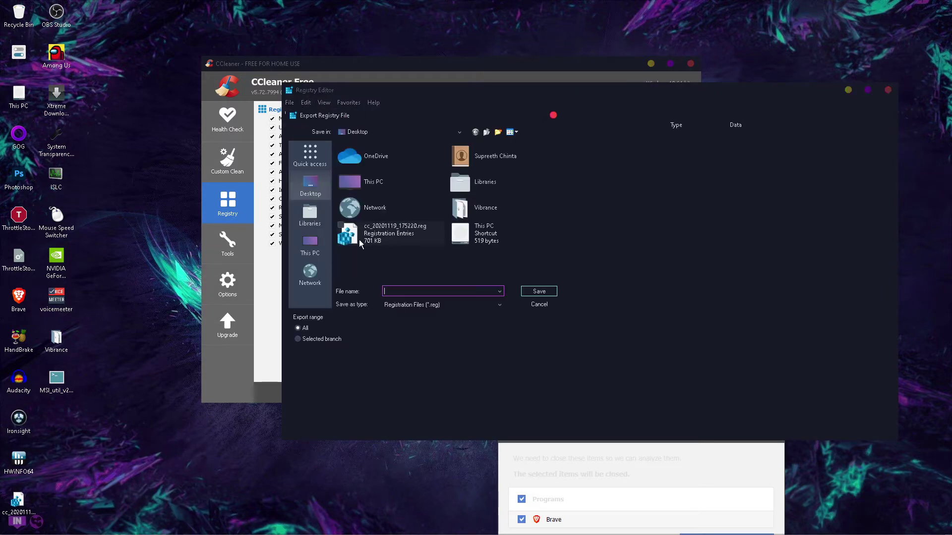
pyautogui.click(553, 115)
pyautogui.click(12, 507)
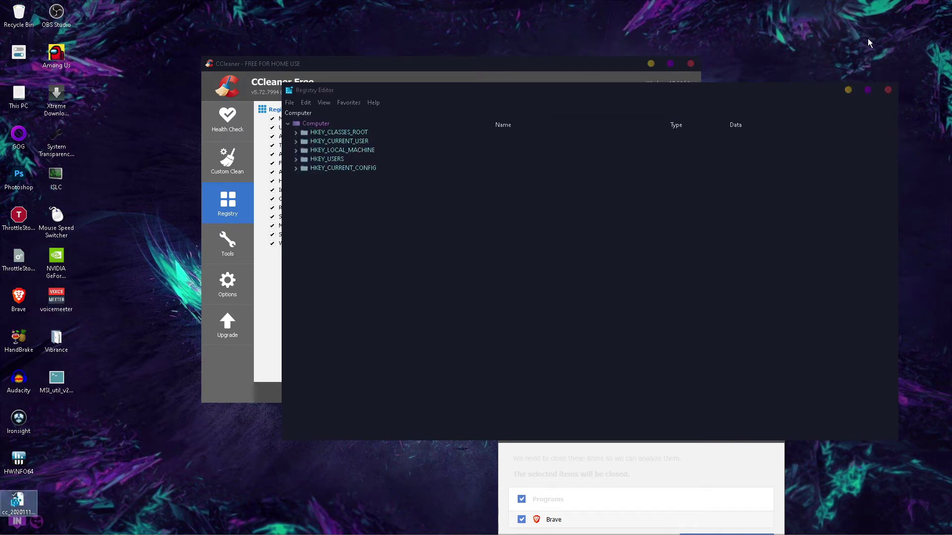
pyautogui.click(888, 90)
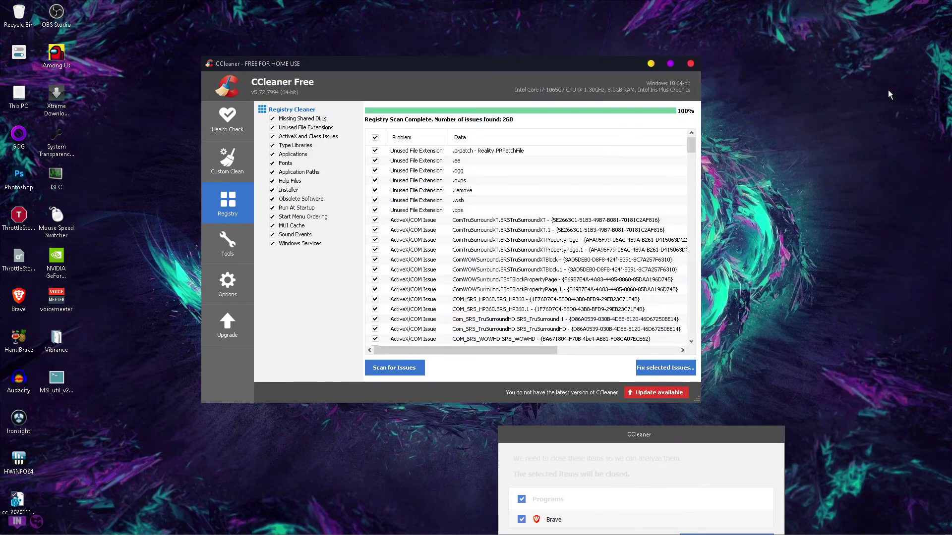
# Examine the list of installed programs that CCleaner's Uninstall tool can remove
pyautogui.click(231, 245)
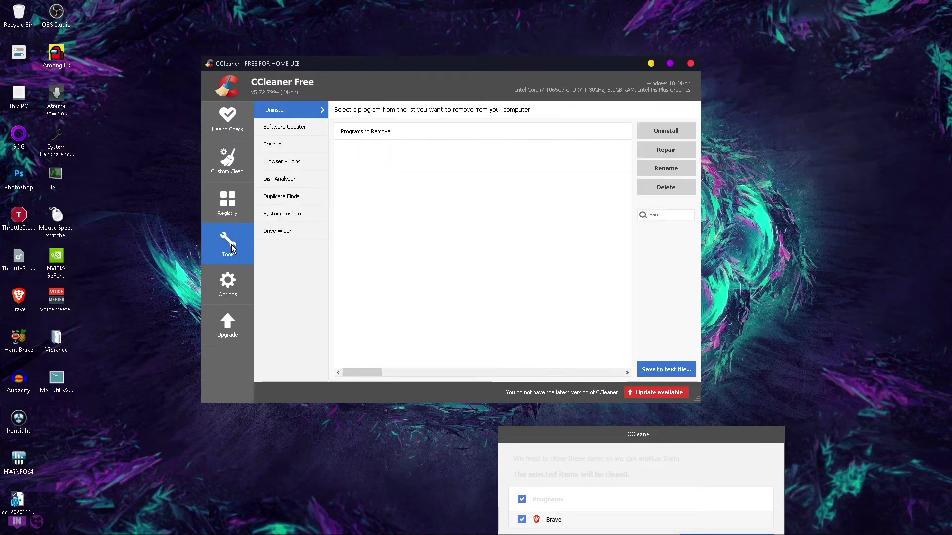
pyautogui.scroll(-2, 433, 233)
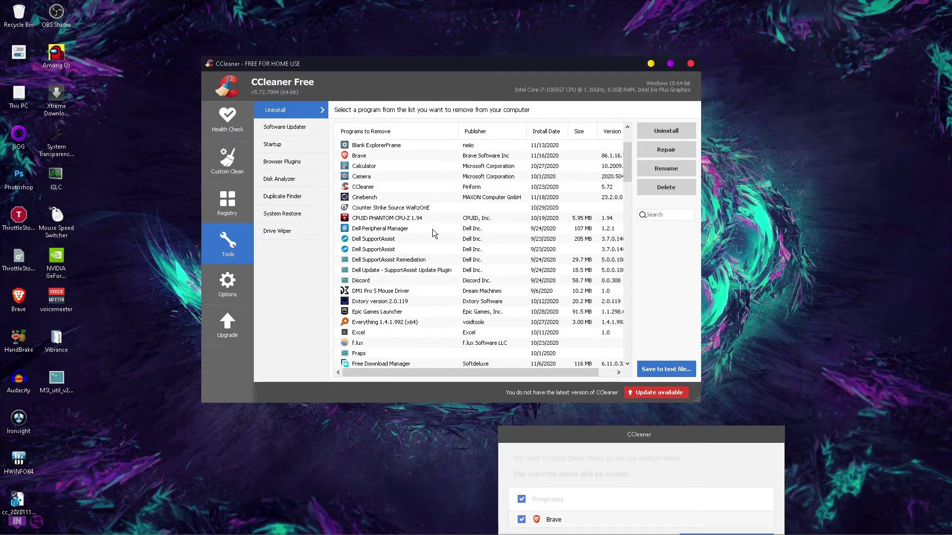
pyautogui.scroll(-8, 432, 233)
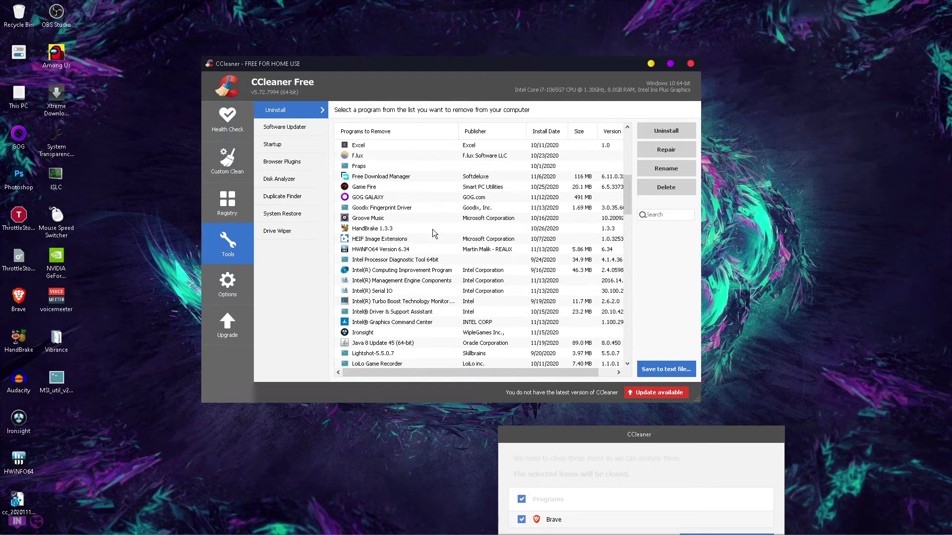
pyautogui.scroll(-12, 432, 229)
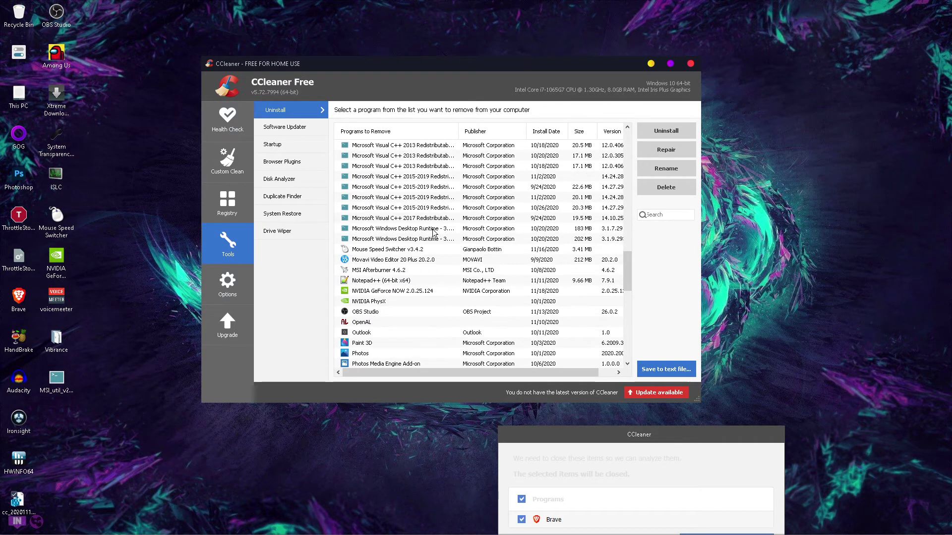
# Check the Software Updater for programs to update and review the Internet Explorer browser plugins
pyautogui.click(274, 131)
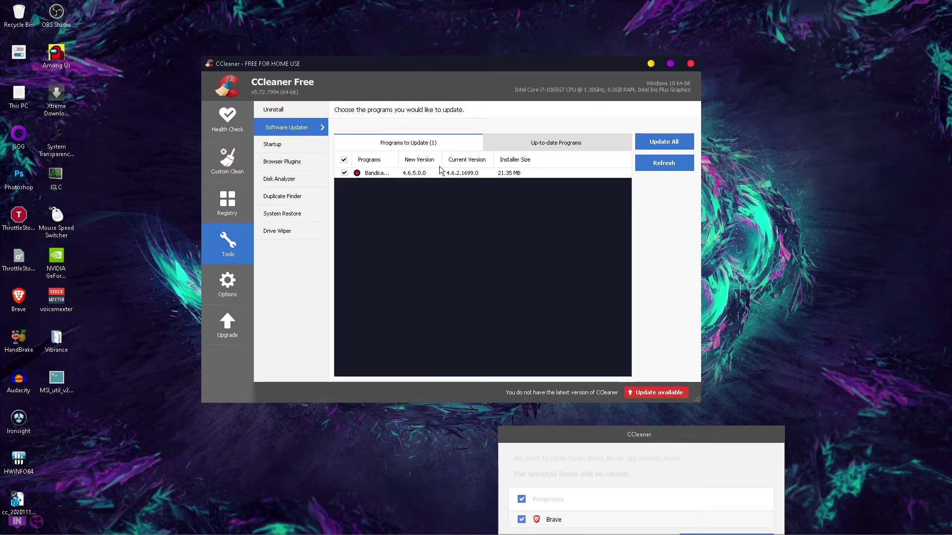
pyautogui.click(277, 144)
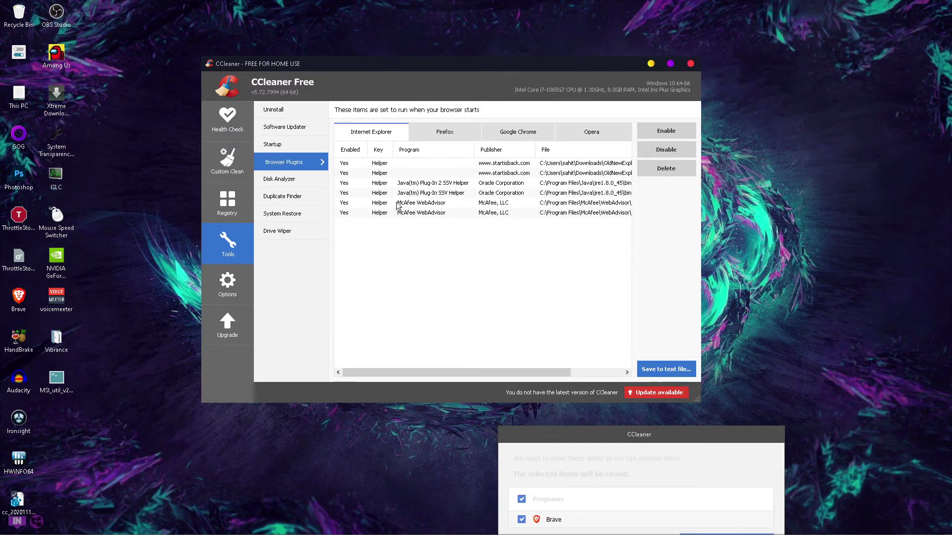
# Examine CCleaner's Disk Analyzer, Duplicate Finder, System Restore points sorted by date, and Drive Wiper options
pyautogui.click(297, 179)
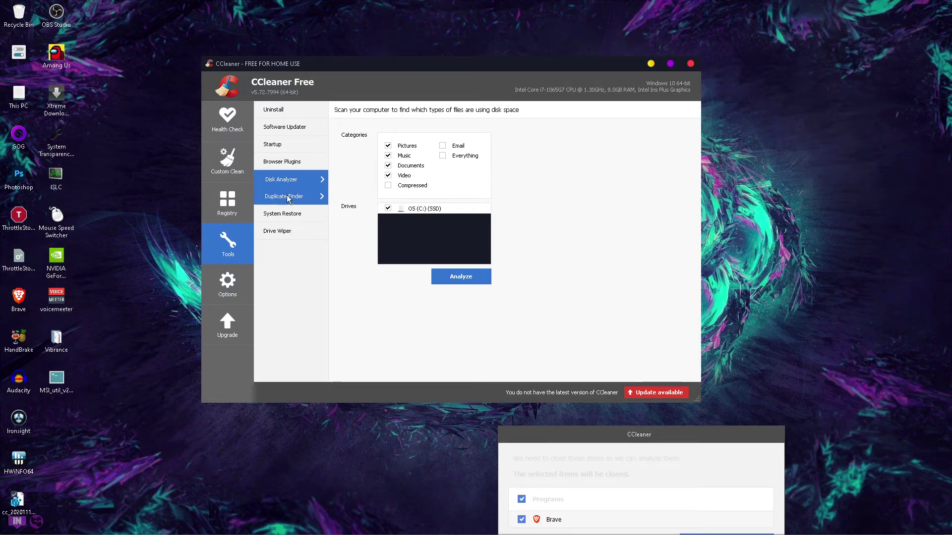
pyautogui.click(315, 197)
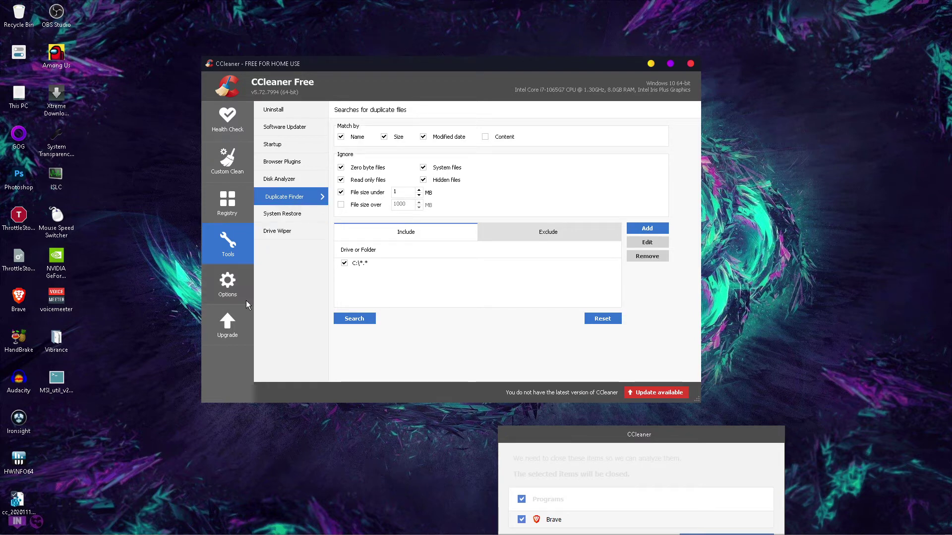
pyautogui.click(305, 212)
pyautogui.moveTo(515, 273); pyautogui.dragTo(335, 150)
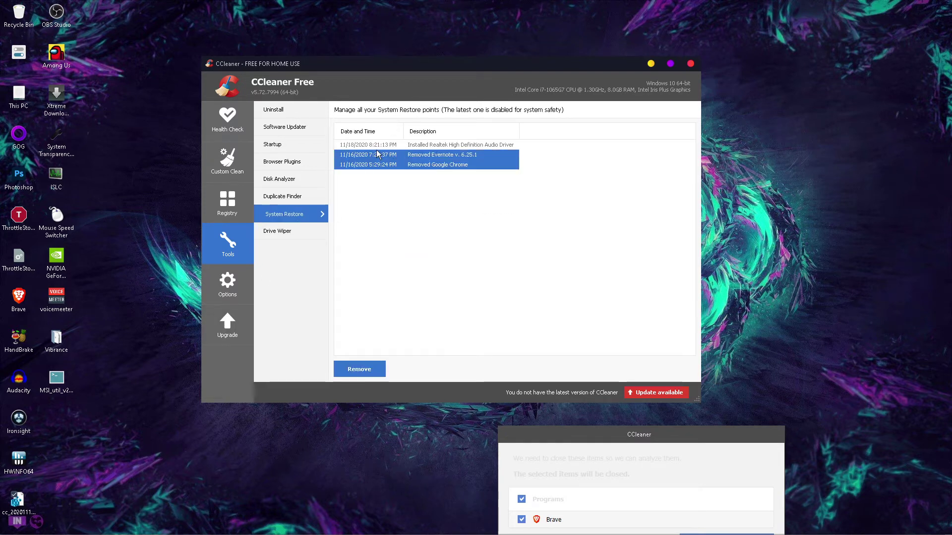
pyautogui.click(417, 213)
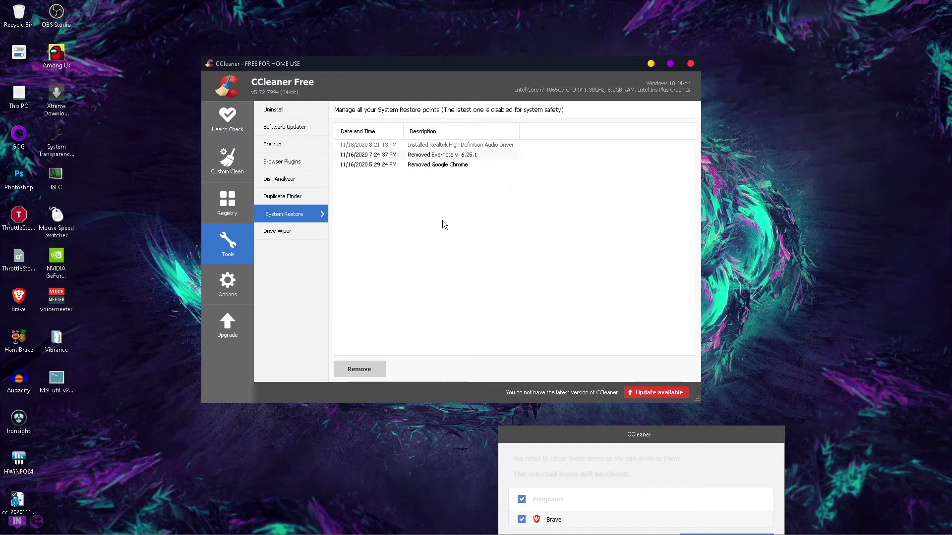
pyautogui.moveTo(426, 200); pyautogui.dragTo(425, 164)
pyautogui.click(430, 156)
pyautogui.click(431, 165)
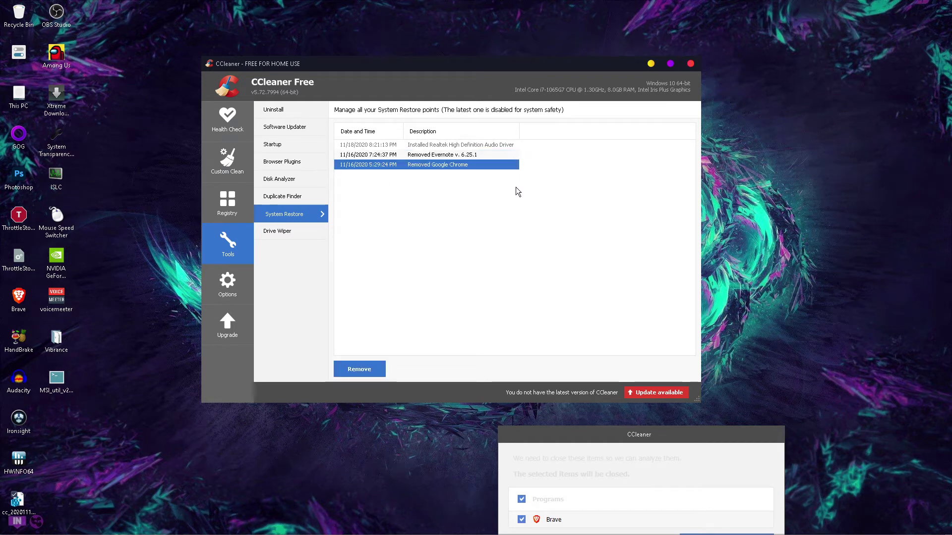
pyautogui.click(367, 132)
pyautogui.click(358, 240)
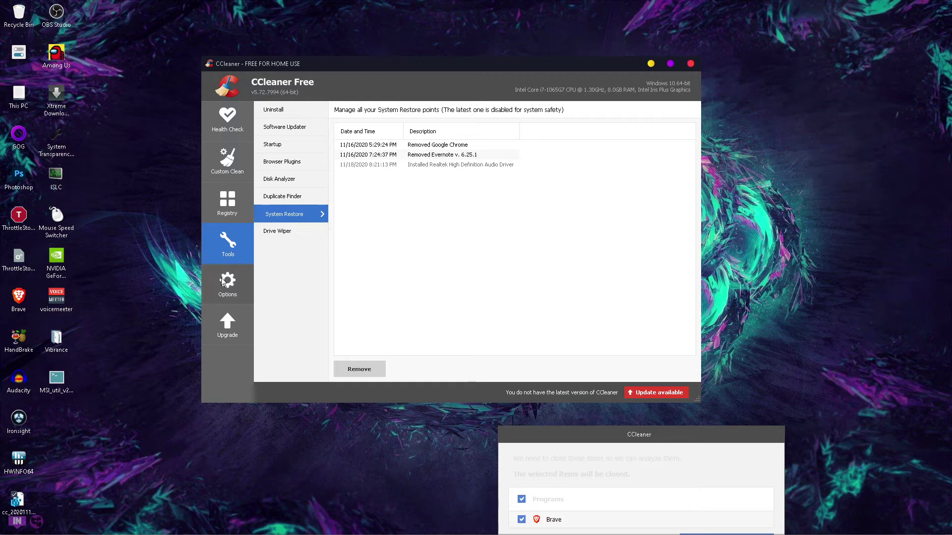
pyautogui.click(288, 233)
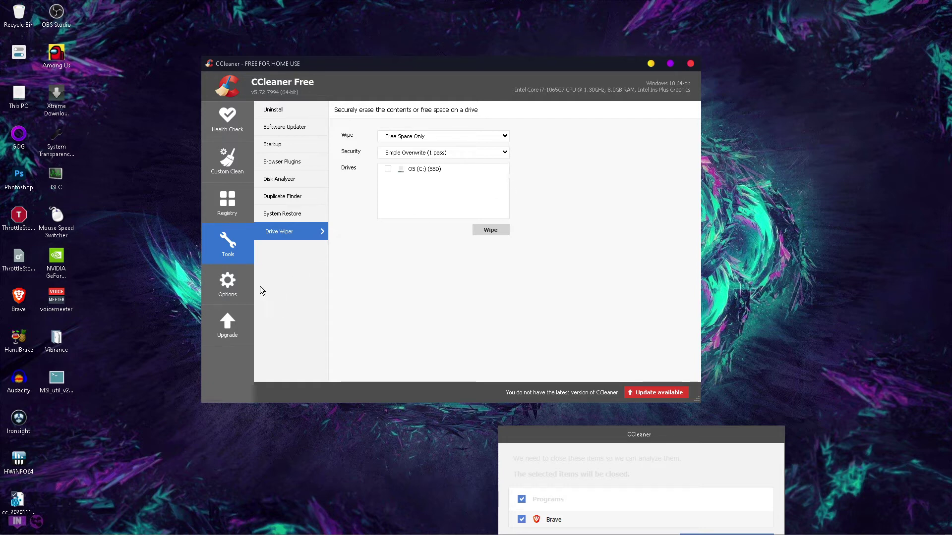
# Review the cookie options without closing Brave, check the Free and Professional comparison, and close CCleaner
pyautogui.click(228, 281)
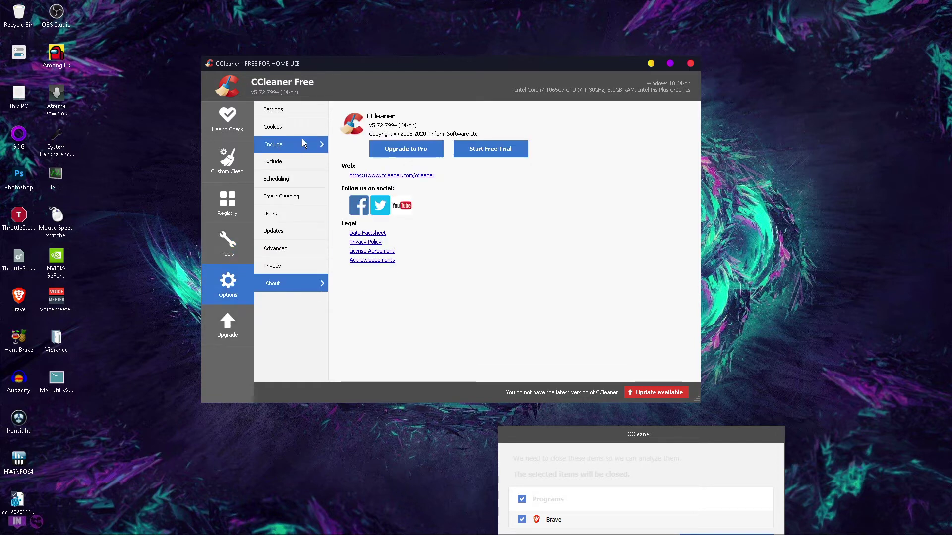
pyautogui.click(296, 117)
pyautogui.click(294, 125)
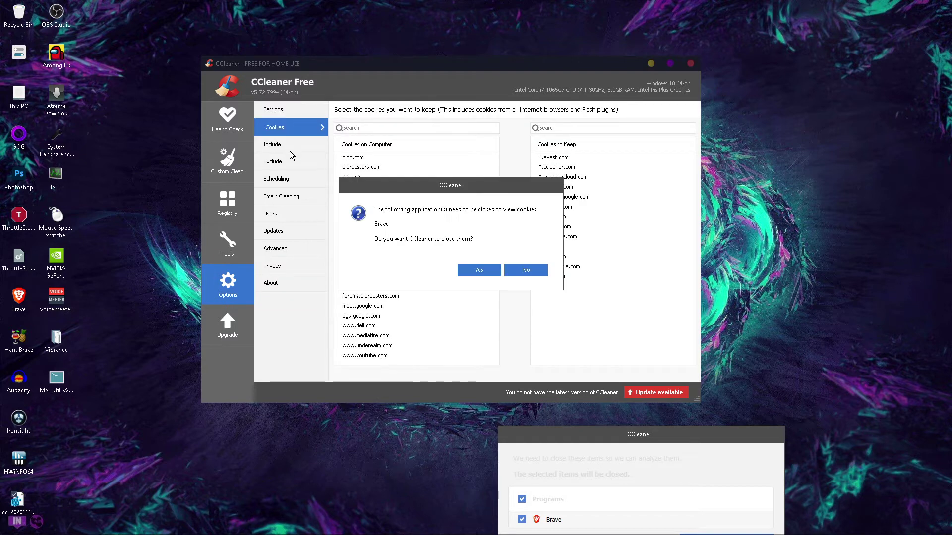
pyautogui.click(521, 274)
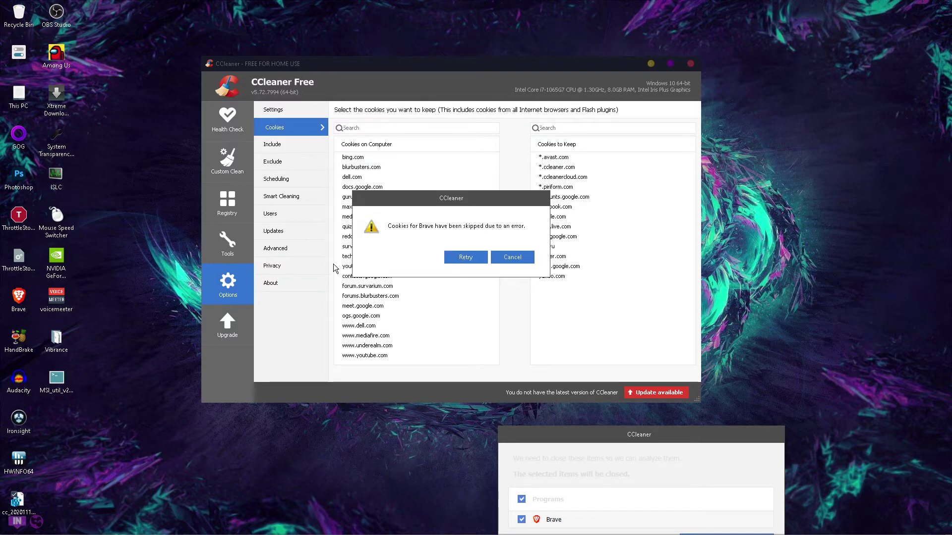
pyautogui.click(514, 259)
pyautogui.click(234, 325)
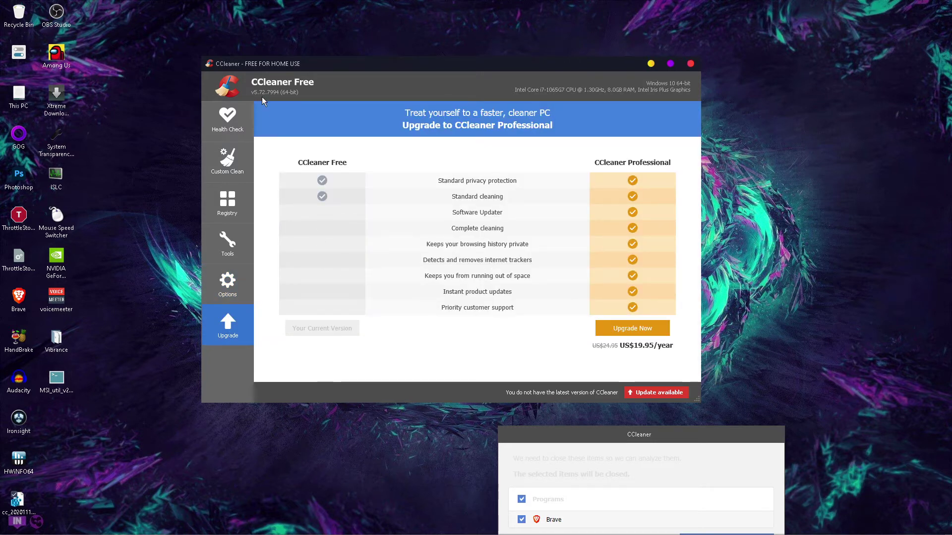
pyautogui.click(691, 64)
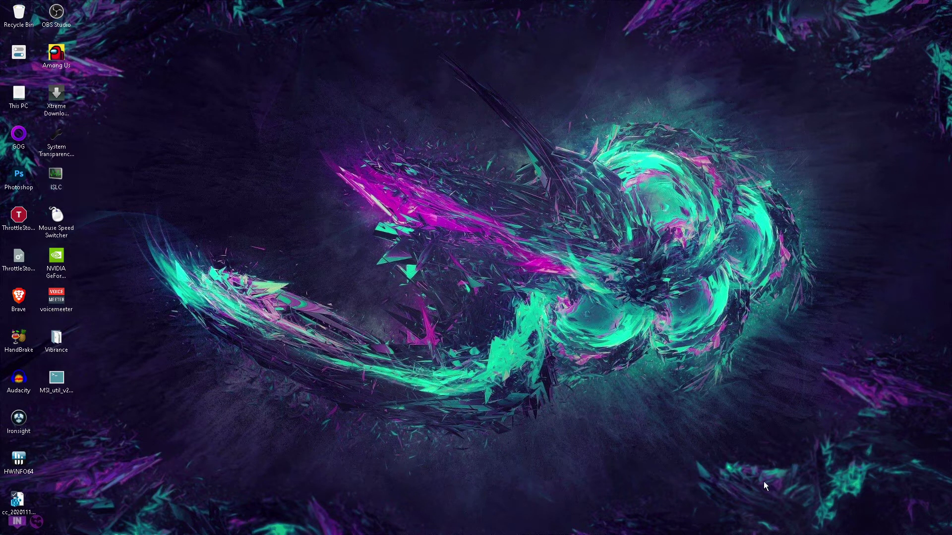
# Open Intelligent standby list cleaner from the hidden tray icons, stop its monitoring and purge the standby list
pyautogui.moveTo(837, 529)
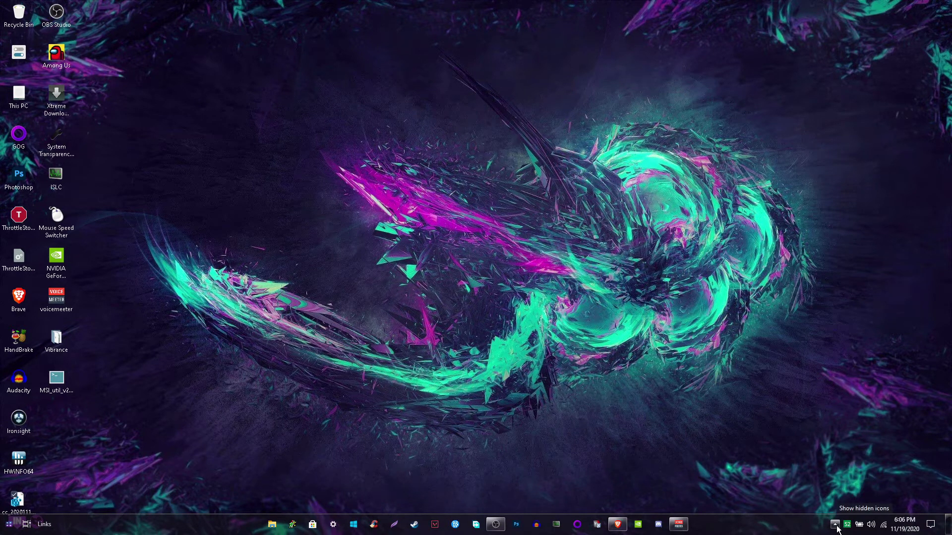
pyautogui.click(836, 525)
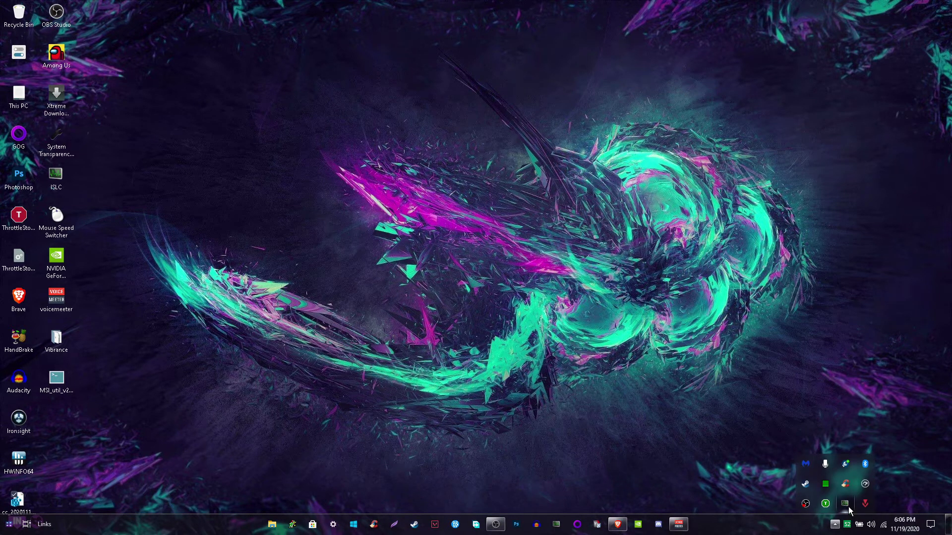
pyautogui.doubleClick(844, 504)
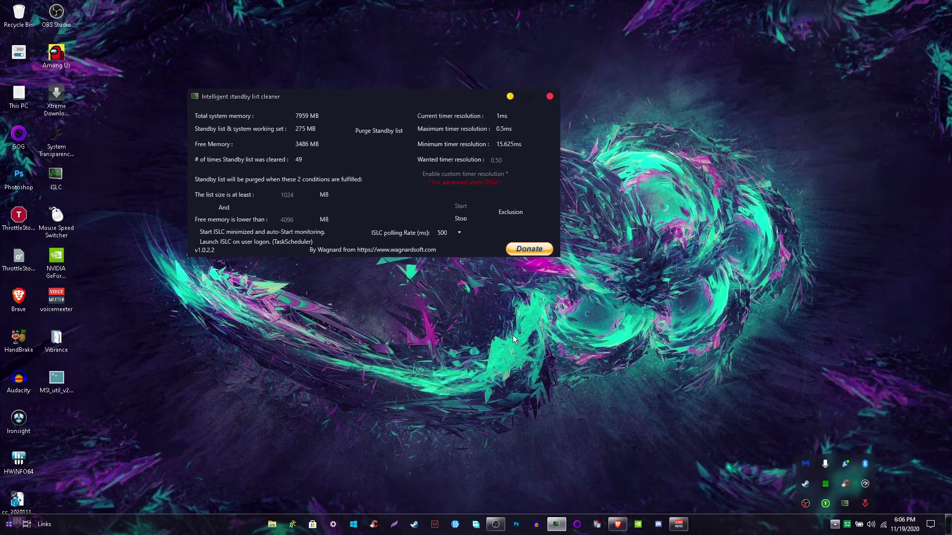
pyautogui.click(465, 223)
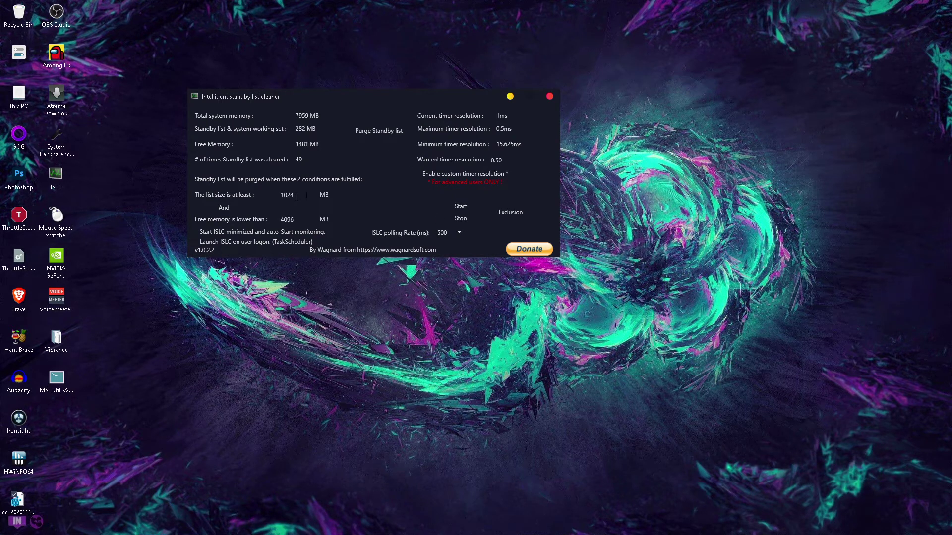
pyautogui.click(390, 135)
# Check the list size and free memory thresholds against the installed RAM in the Control Panel's System information
pyautogui.moveTo(297, 194); pyautogui.dragTo(267, 192)
pyautogui.click(293, 219)
pyautogui.click(9, 525)
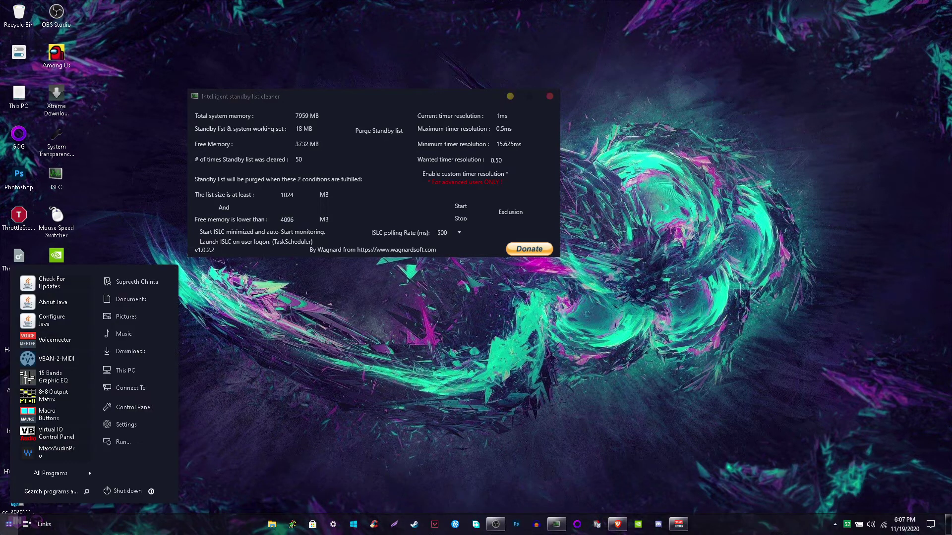
pyautogui.write('control')
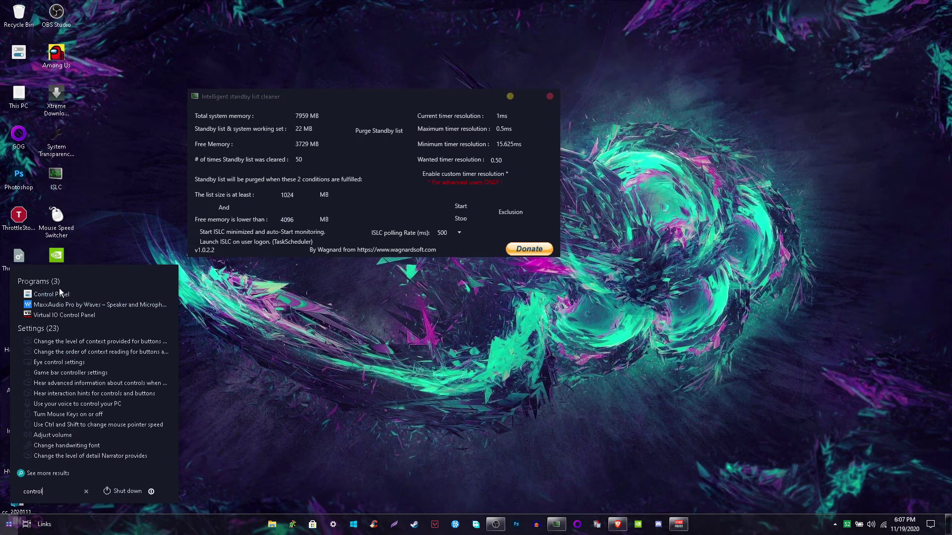
pyautogui.click(60, 292)
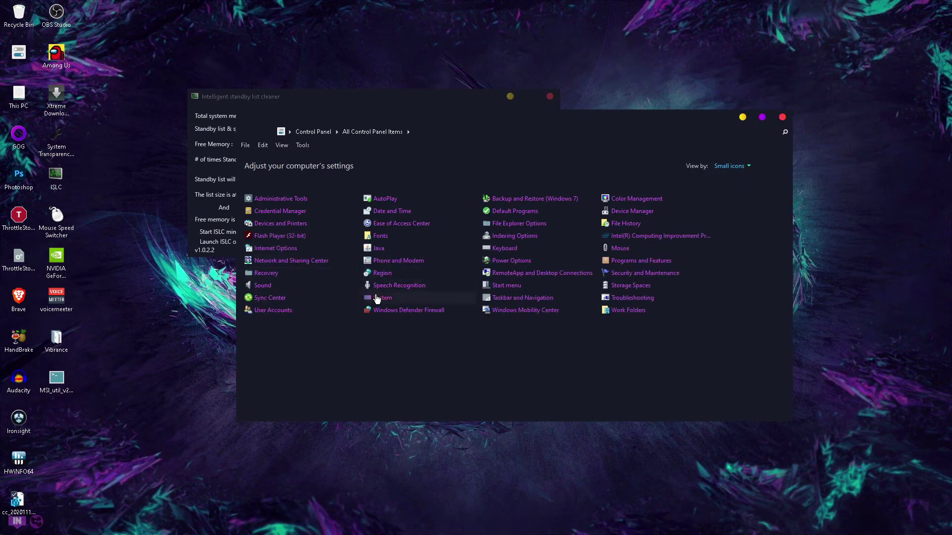
pyautogui.click(379, 298)
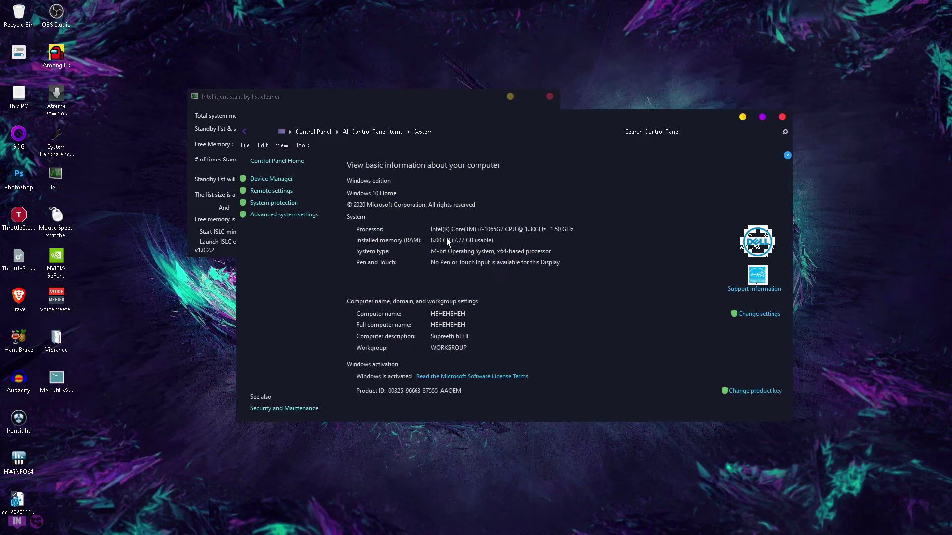
pyautogui.click(782, 118)
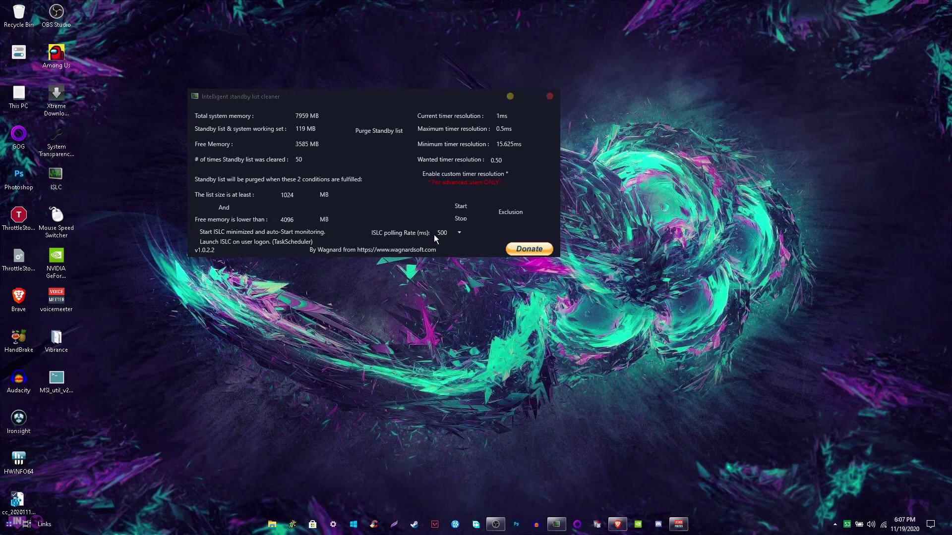
# Review the available ISLC polling rates and the wanted timer resolution, and close Intelligent standby list cleaner
pyautogui.click(446, 234)
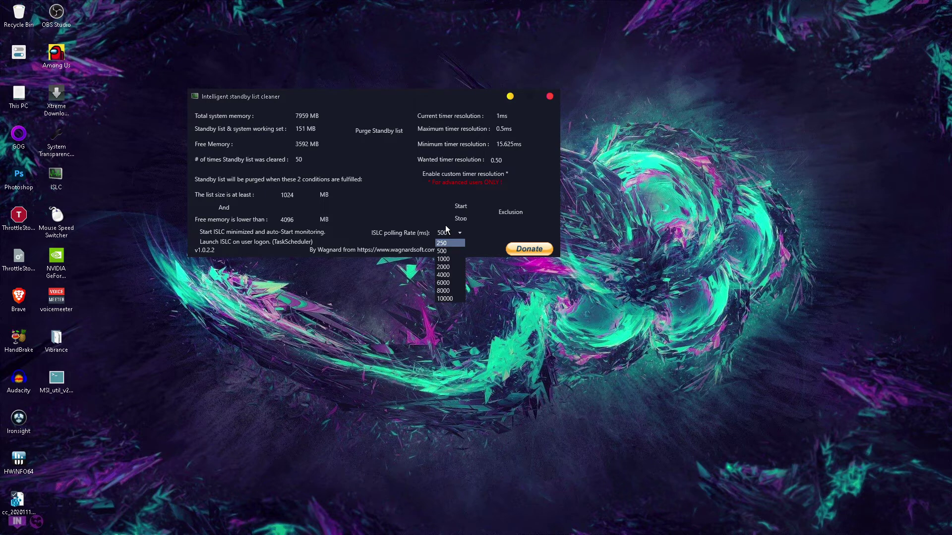
pyautogui.click(520, 159)
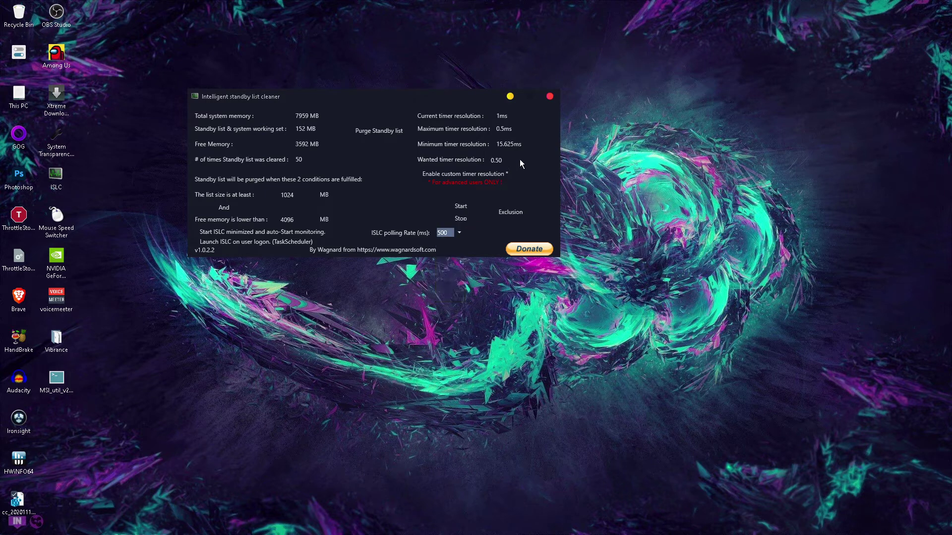
pyautogui.click(503, 160)
pyautogui.press('End')
pyautogui.click(550, 97)
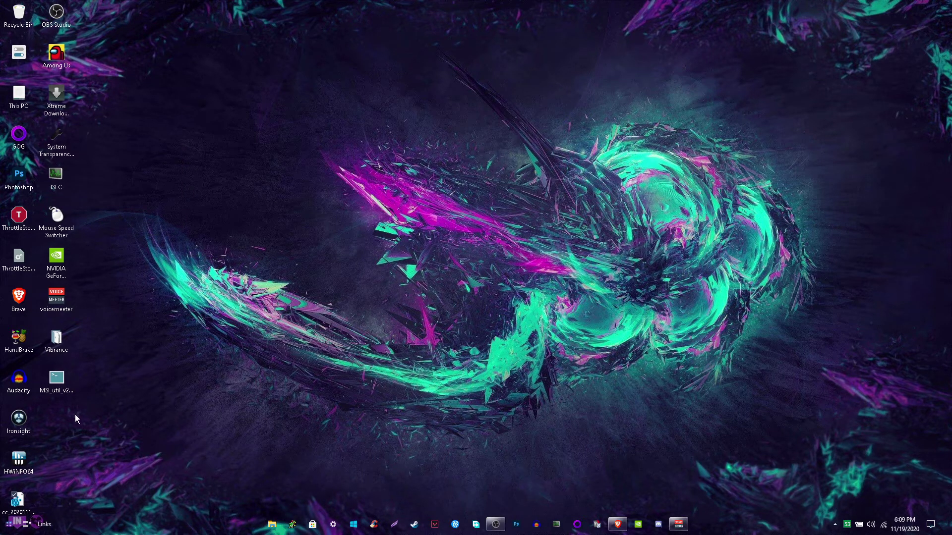
# Open the MSI mode utility, set the interrupt priority of the Intel(R) Iris(R) Plus Graphics device to High, and close the utility
pyautogui.click(60, 381)
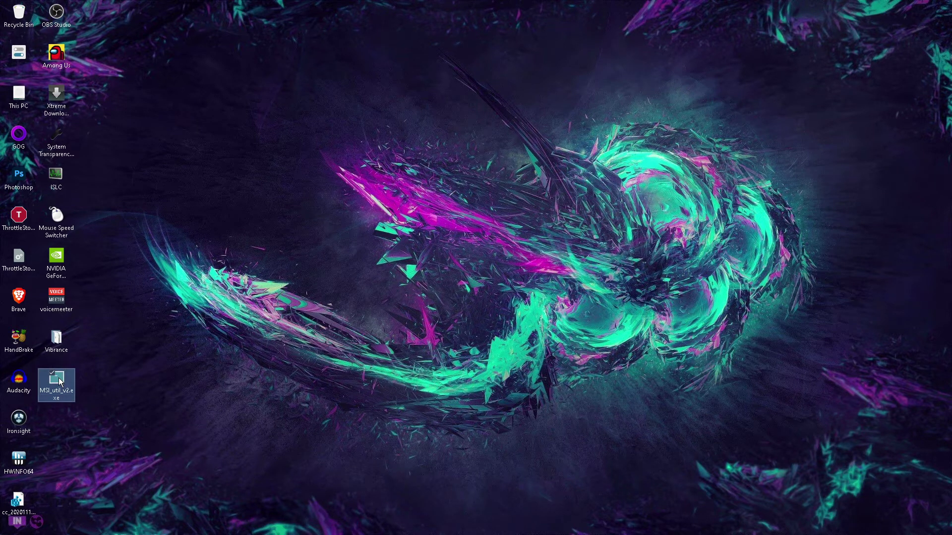
pyautogui.doubleClick(60, 381)
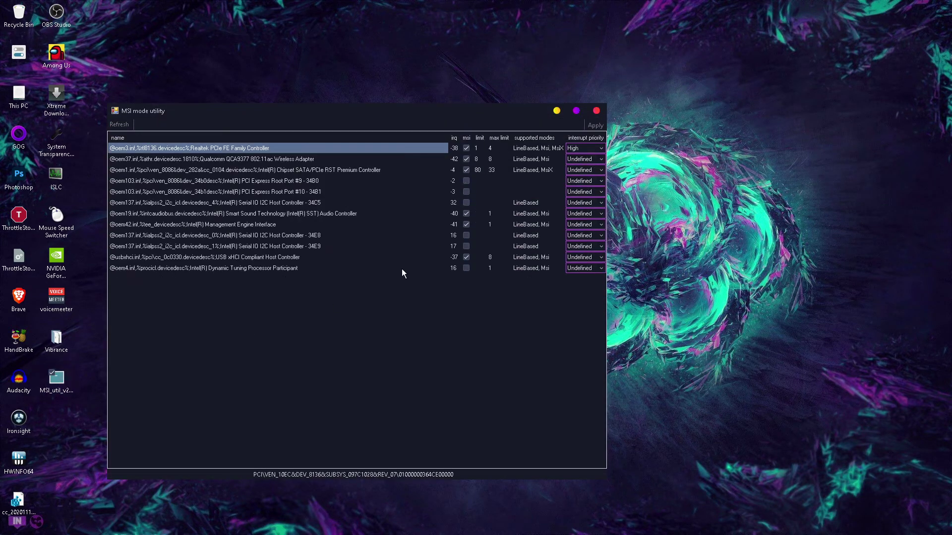
pyautogui.click(353, 159)
pyautogui.click(358, 182)
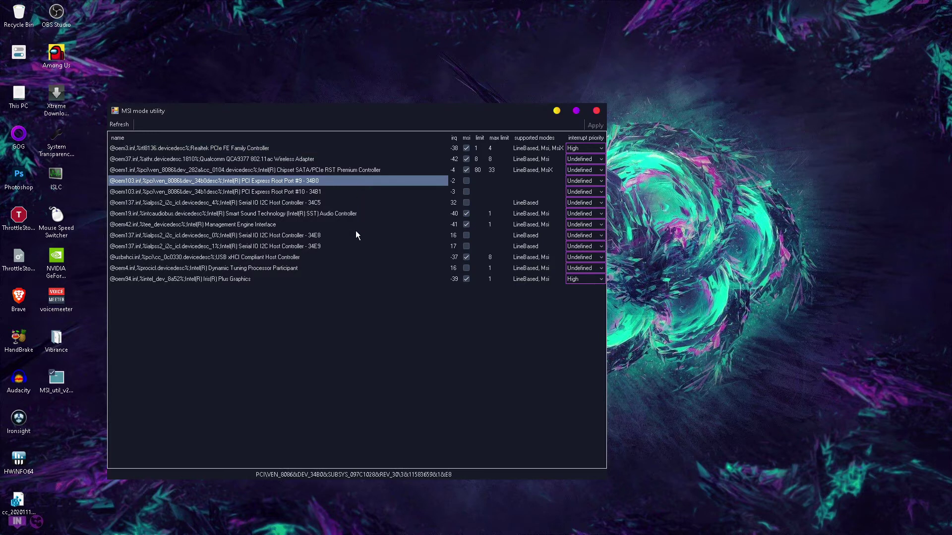
pyautogui.click(581, 281)
pyautogui.click(583, 279)
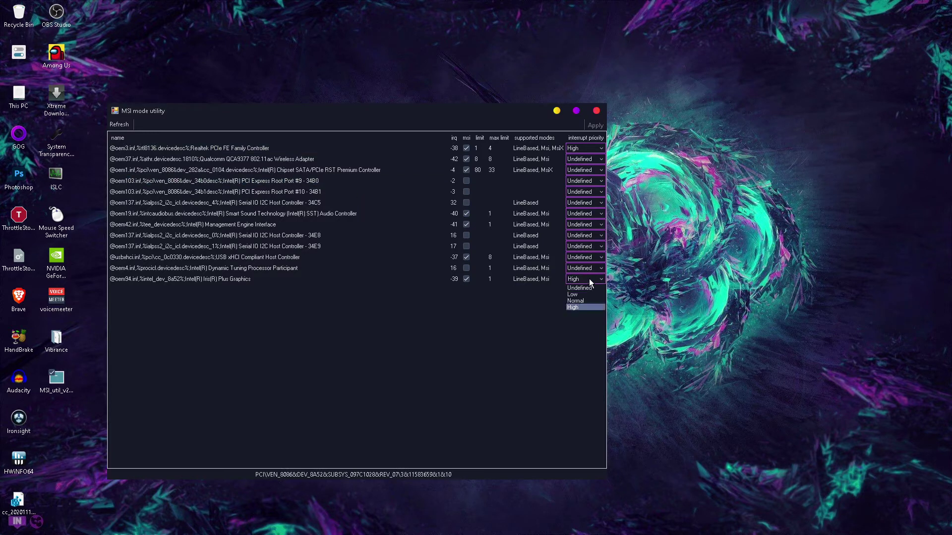
pyautogui.click(589, 307)
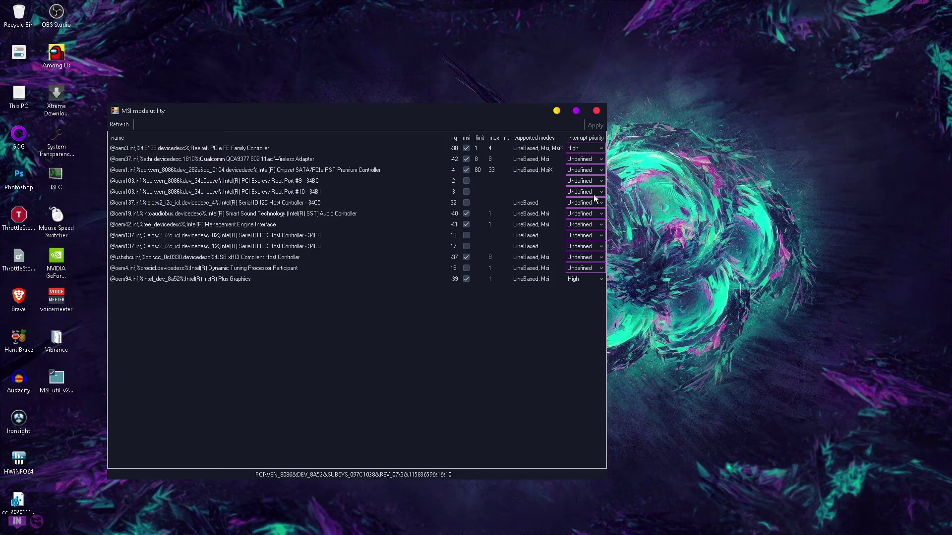
pyautogui.click(589, 279)
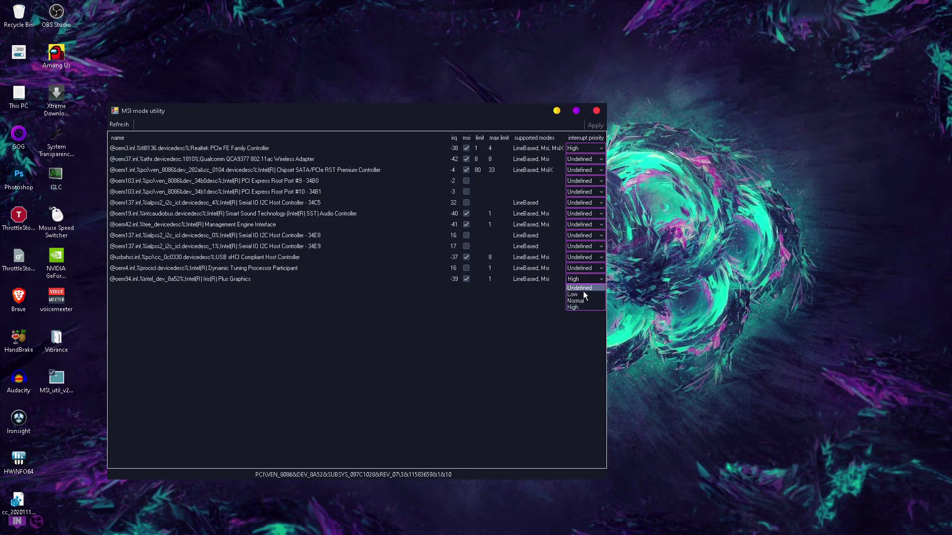
pyautogui.click(575, 307)
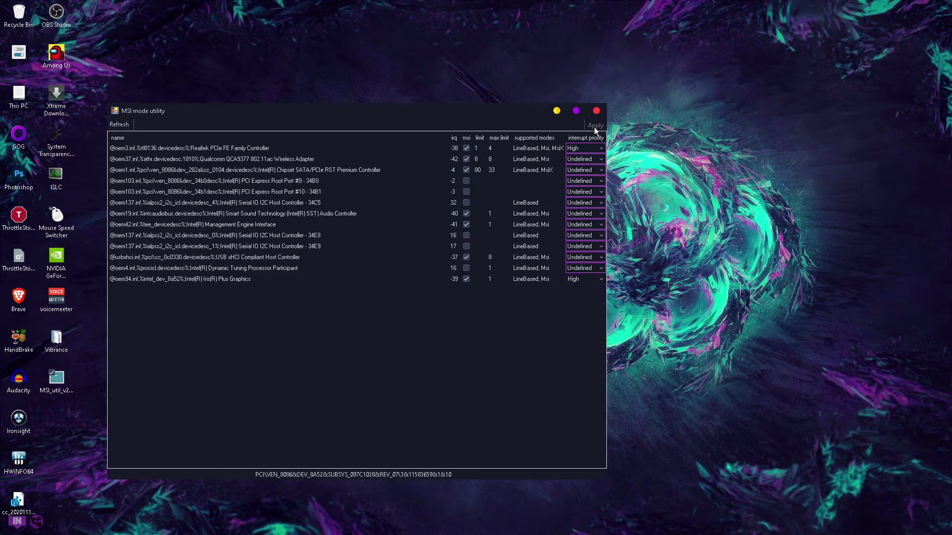
pyautogui.click(597, 111)
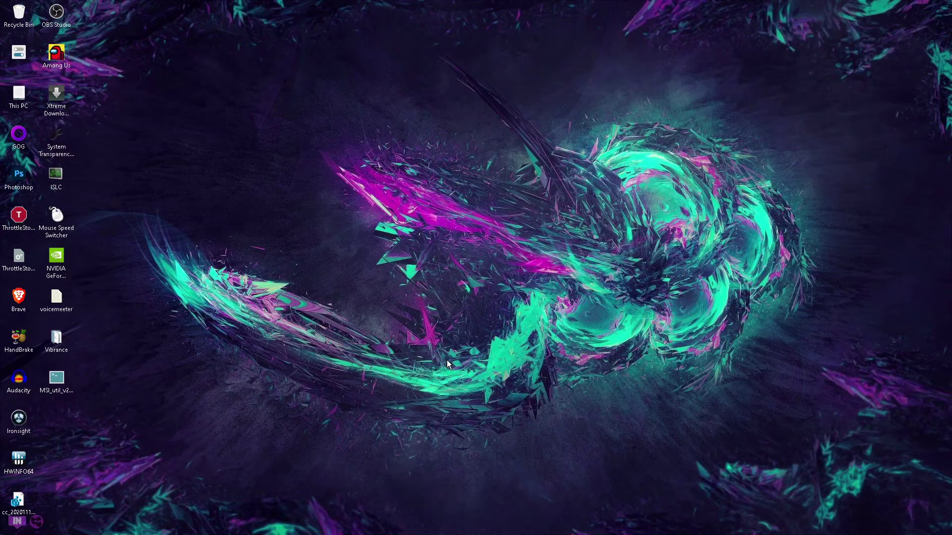
# Open Task Manager and end the Razer Central service and GameManager service background processes
pyautogui.hotkey('ctrl', 'shift', 'Escape')
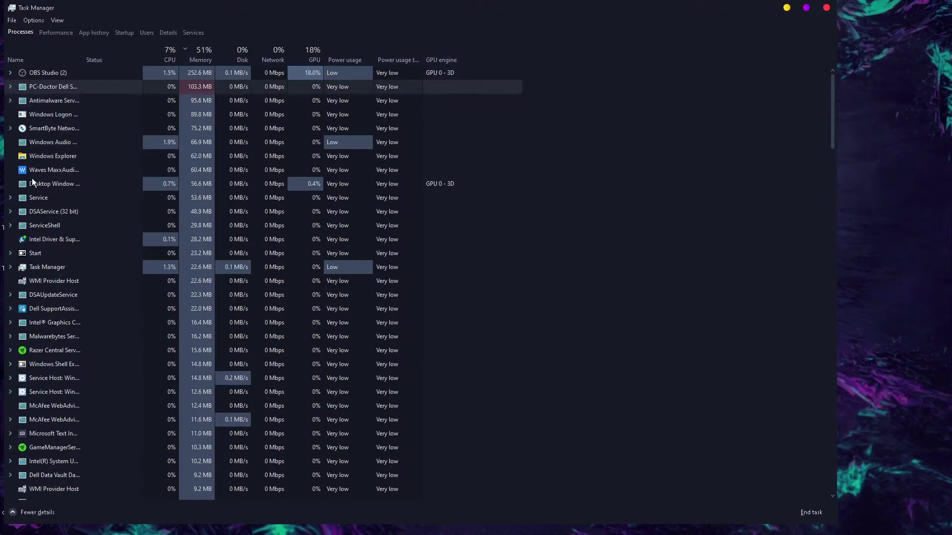
pyautogui.scroll(-2, 80, 232)
pyautogui.rightClick(66, 278)
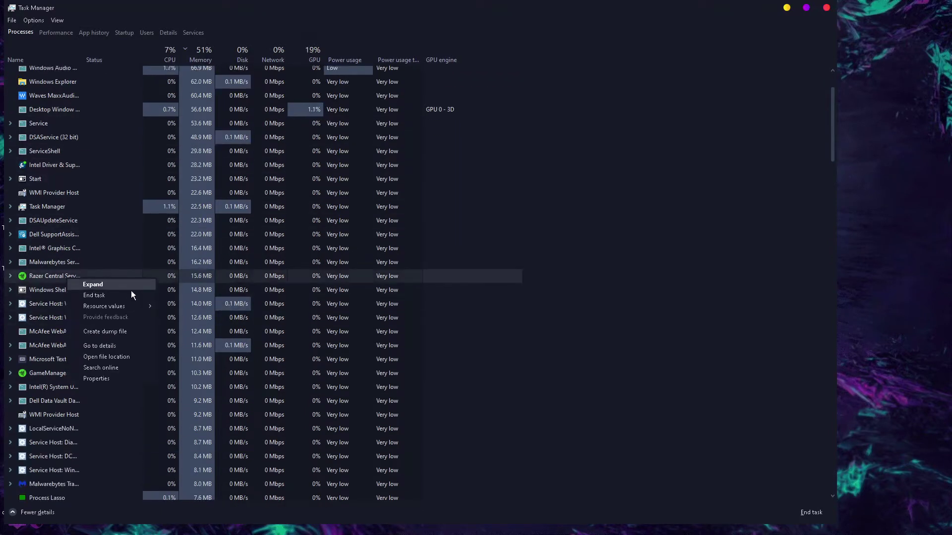
pyautogui.click(106, 292)
pyautogui.rightClick(70, 355)
pyautogui.click(110, 369)
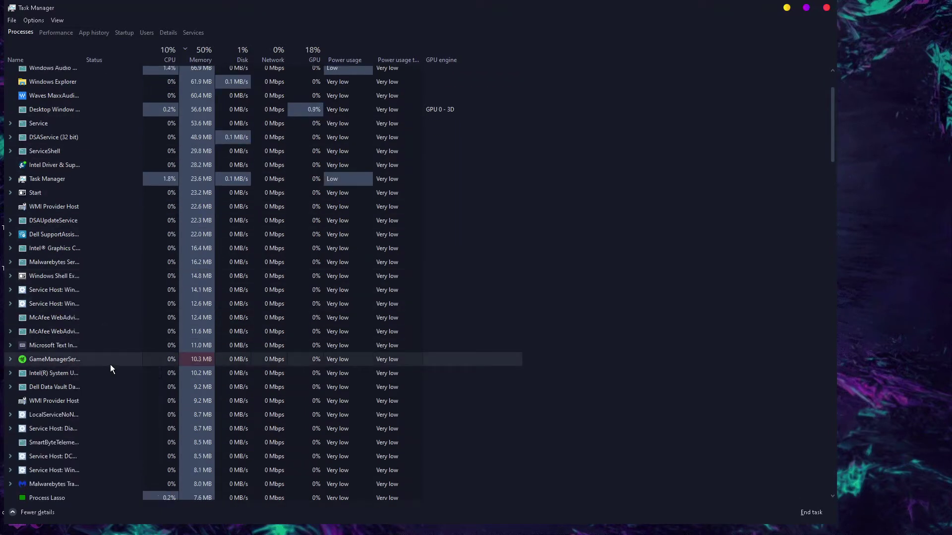
# Find Game Fire Tray among the running background processes and end it
pyautogui.scroll(-2, 96, 401)
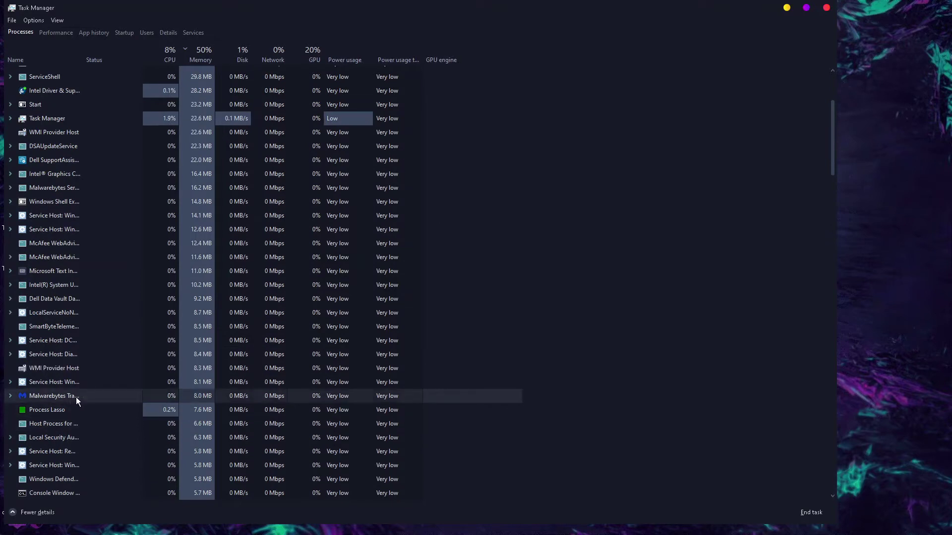
pyautogui.scroll(-5, 72, 417)
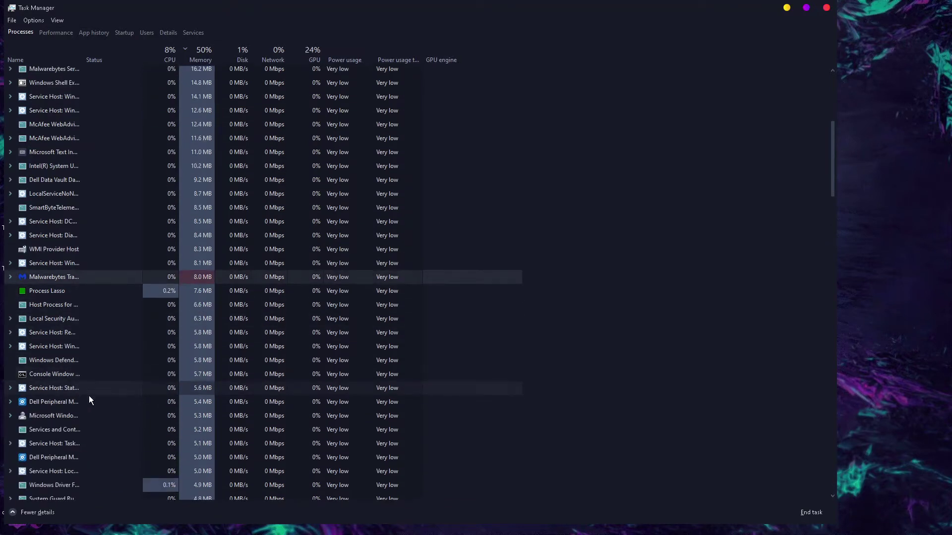
pyautogui.scroll(-2, 50, 438)
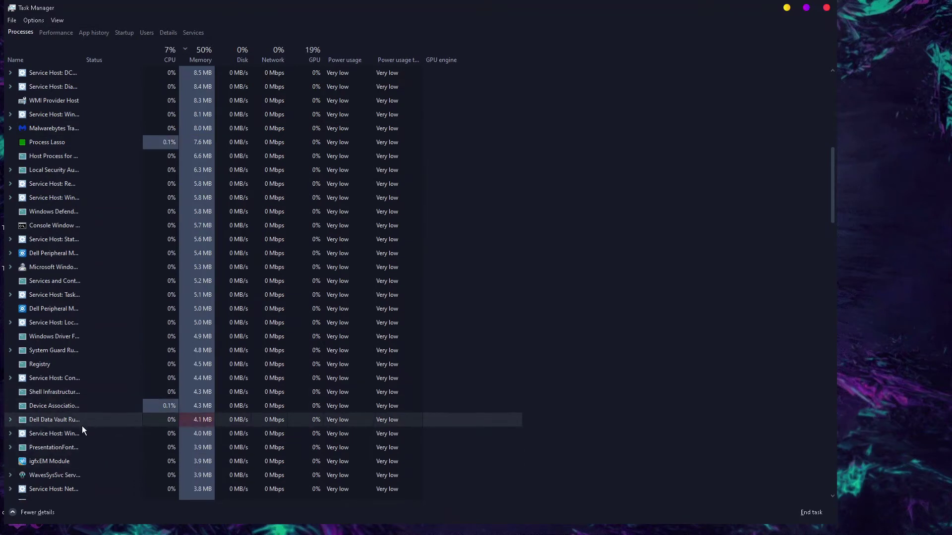
pyautogui.scroll(-2, 88, 458)
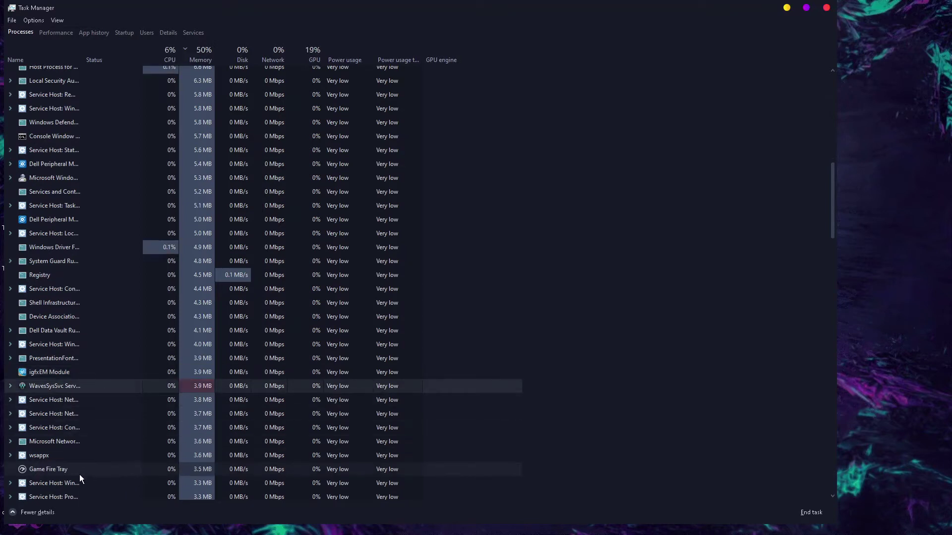
pyautogui.rightClick(77, 471)
pyautogui.click(121, 382)
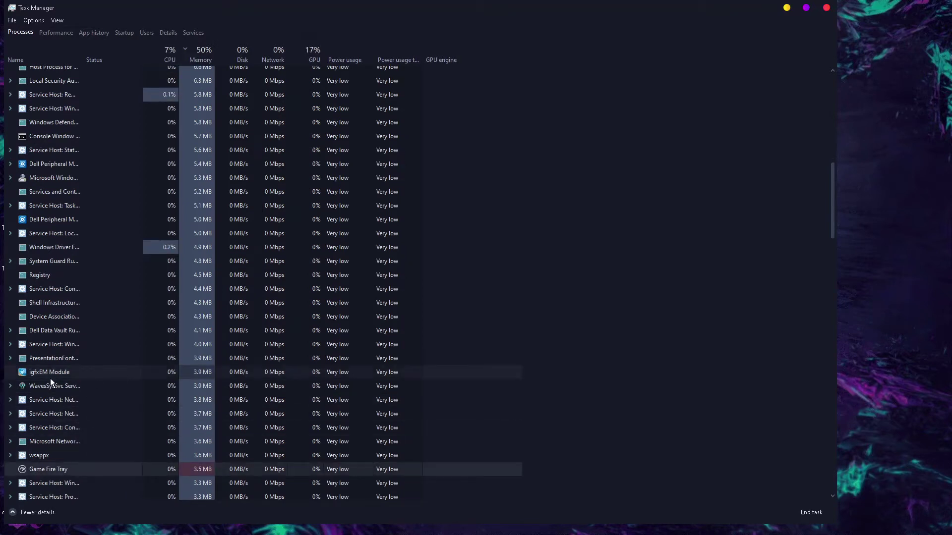
# Check the memory performance graph, look through the list of Windows services, and close Task Manager
pyautogui.click(207, 57)
pyautogui.click(64, 33)
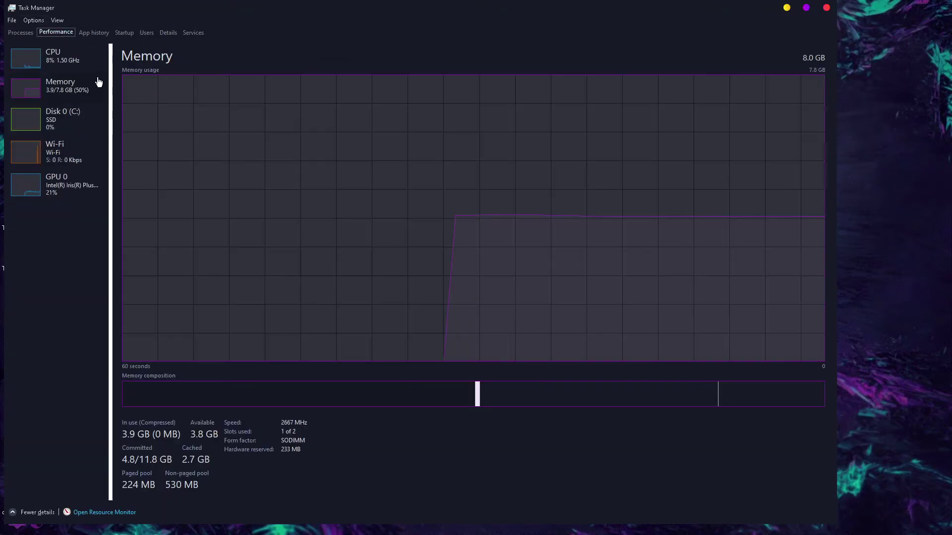
pyautogui.click(93, 32)
pyautogui.click(198, 31)
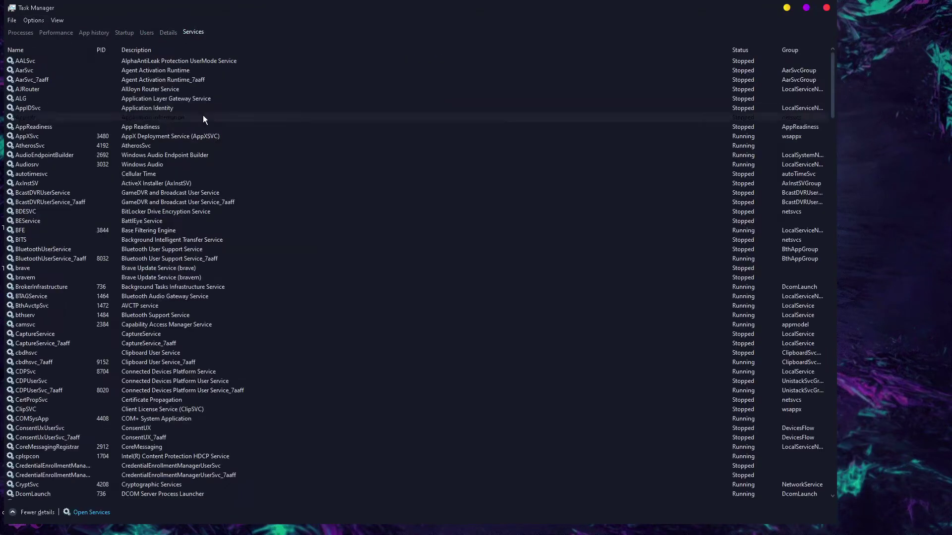
pyautogui.scroll(-8, 198, 129)
pyautogui.scroll(-20, 28, 295)
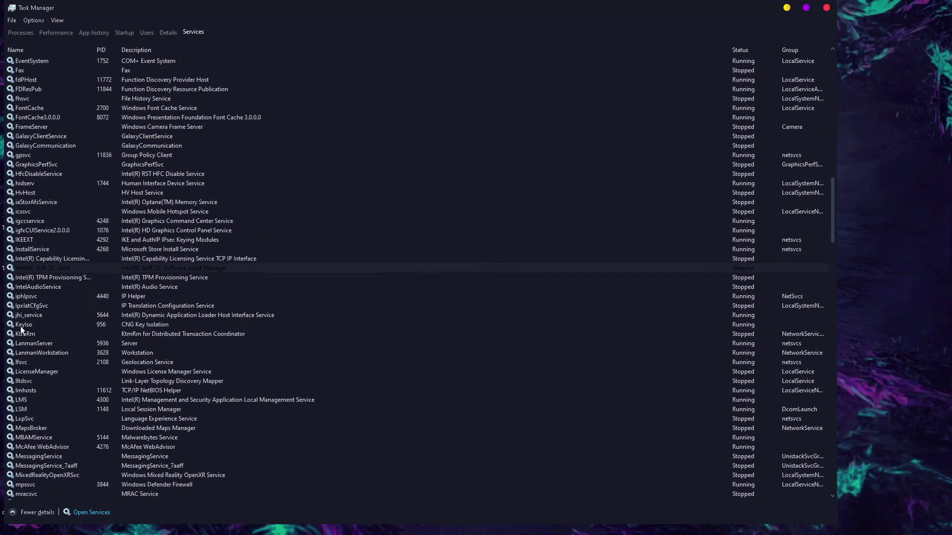
pyautogui.scroll(-20, 47, 290)
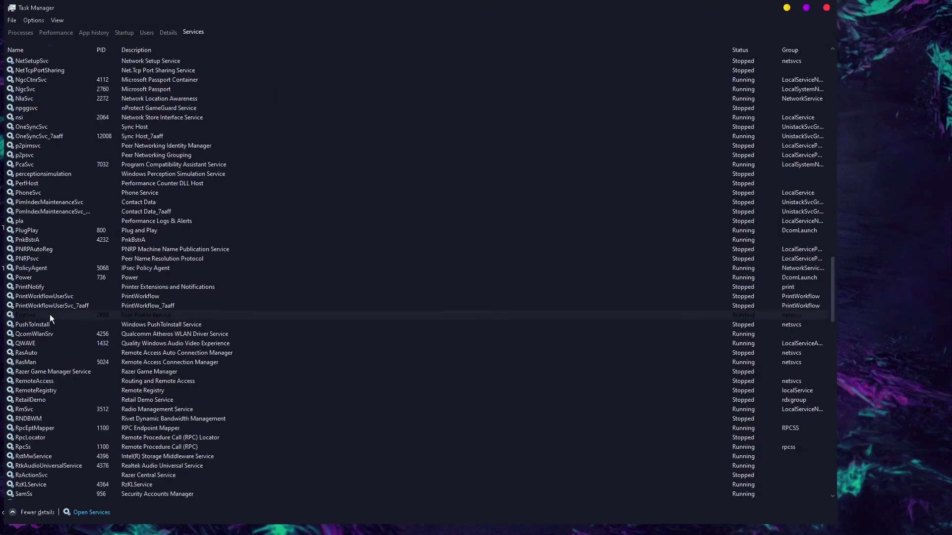
pyautogui.scroll(-4, 132, 273)
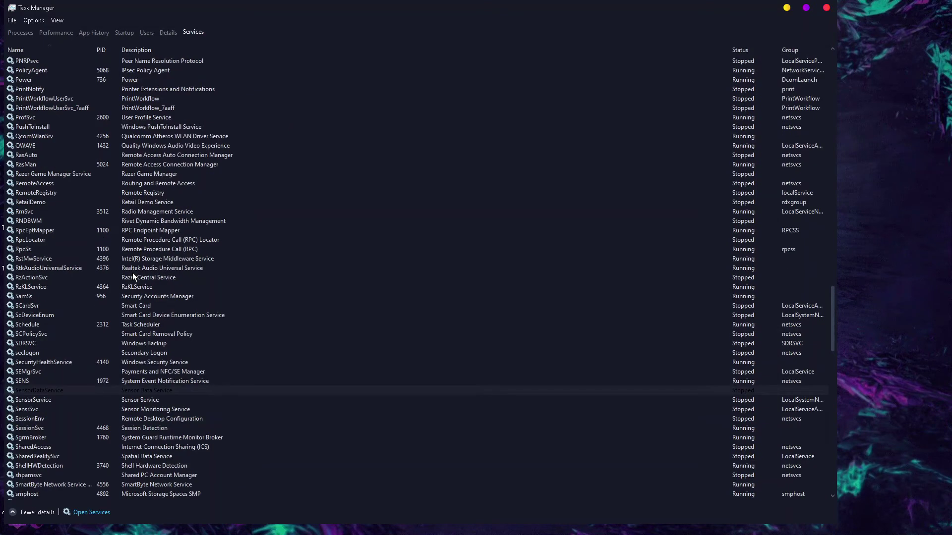
pyautogui.scroll(-2, 151, 192)
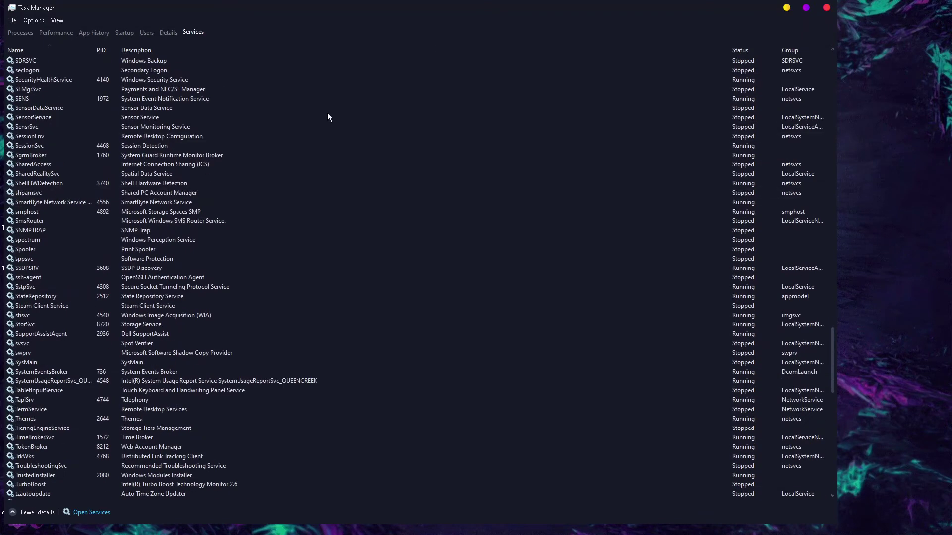
pyautogui.click(826, 8)
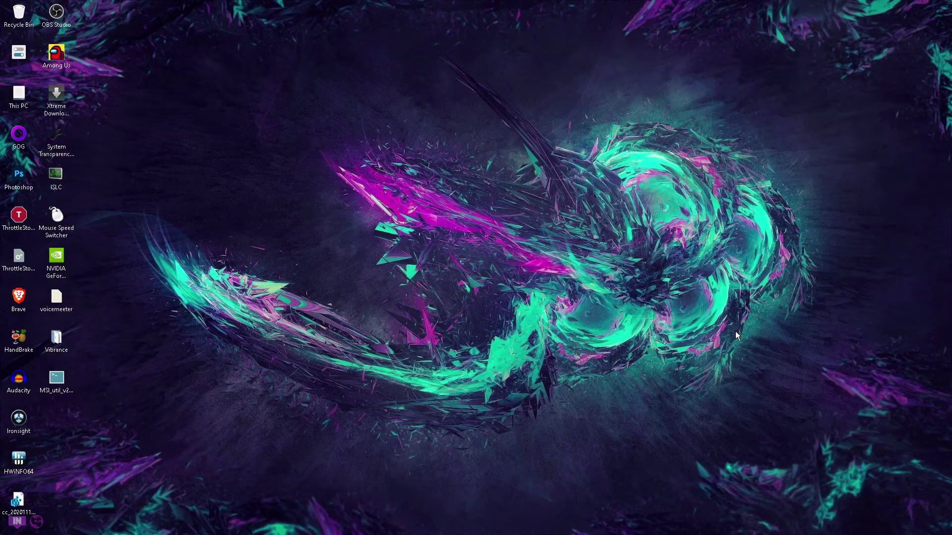
# Open the Windows Services console and select the SysMain service
pyautogui.press('super+r')
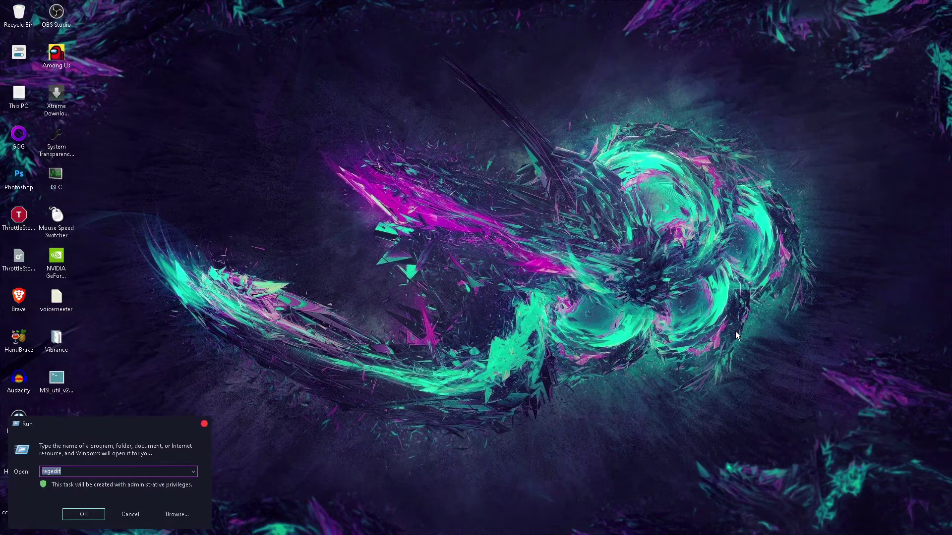
pyautogui.write('servo')
pyautogui.press('BackSpace')
pyautogui.press('Down')
pyautogui.press('Return')
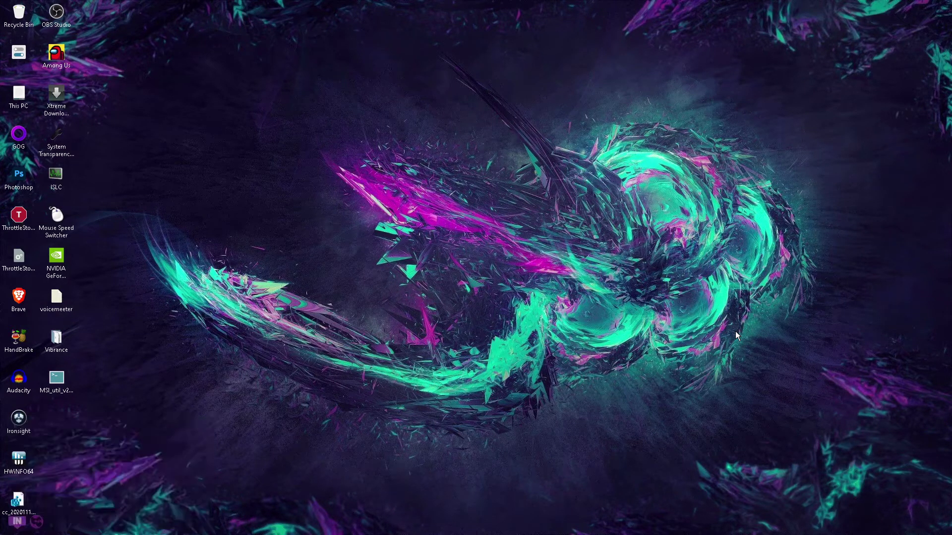
pyautogui.scroll(-20, 215, 353)
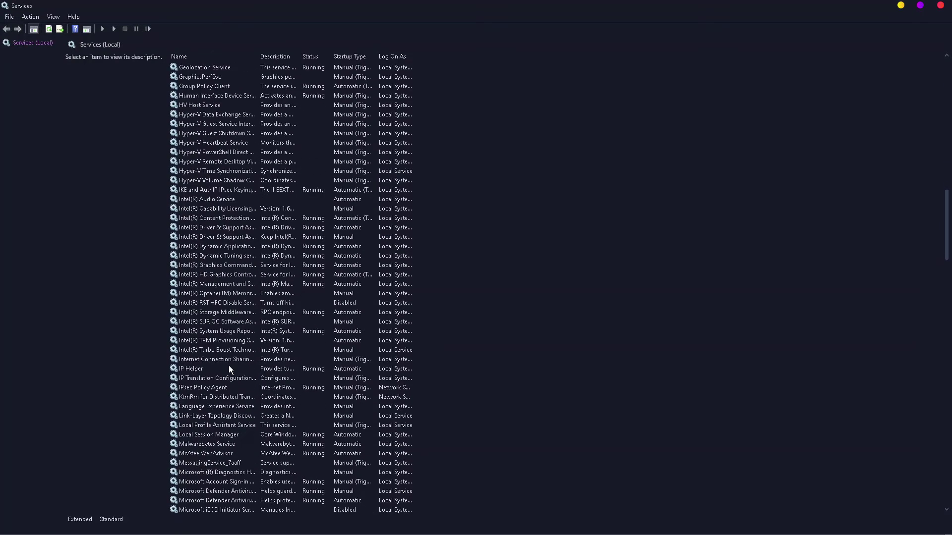
pyautogui.scroll(-14, 286, 385)
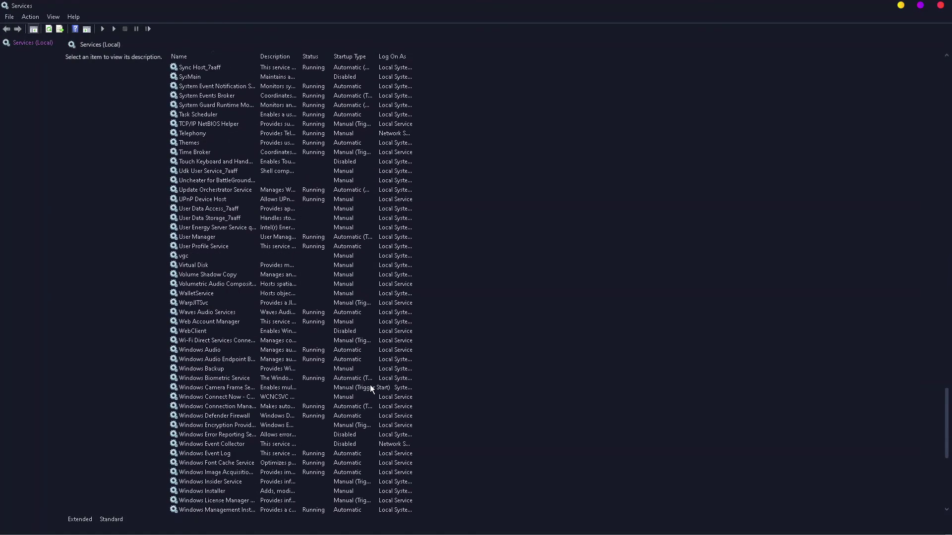
pyautogui.scroll(5, 370, 384)
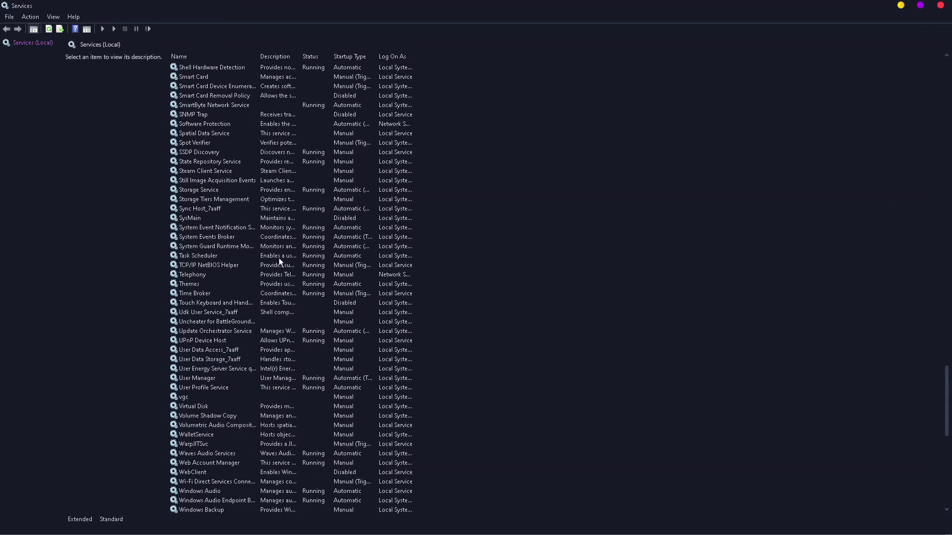
pyautogui.click(239, 218)
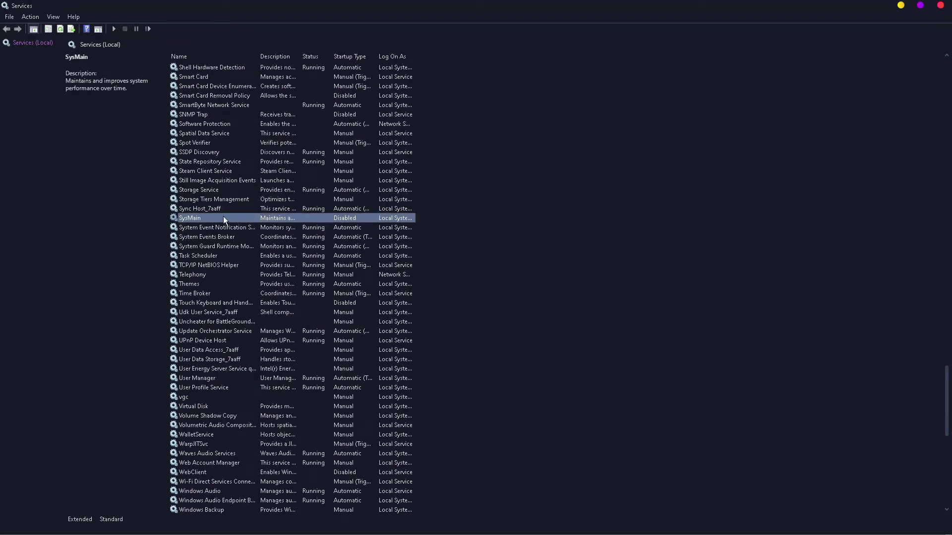
# Set the startup type of the SysMain service to Disabled in its properties and close the Services console
pyautogui.rightClick(262, 218)
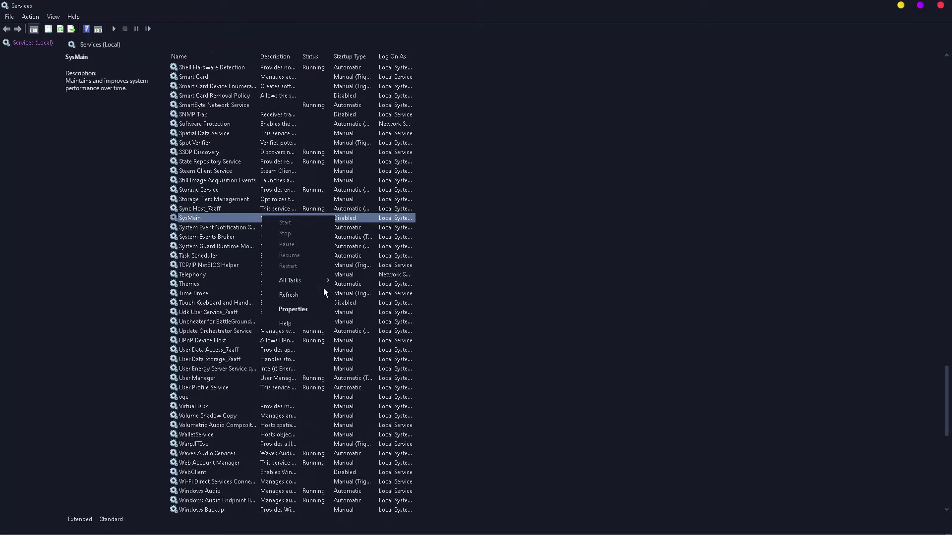
pyautogui.moveTo(323, 282)
pyautogui.click(355, 216)
pyautogui.rightClick(312, 217)
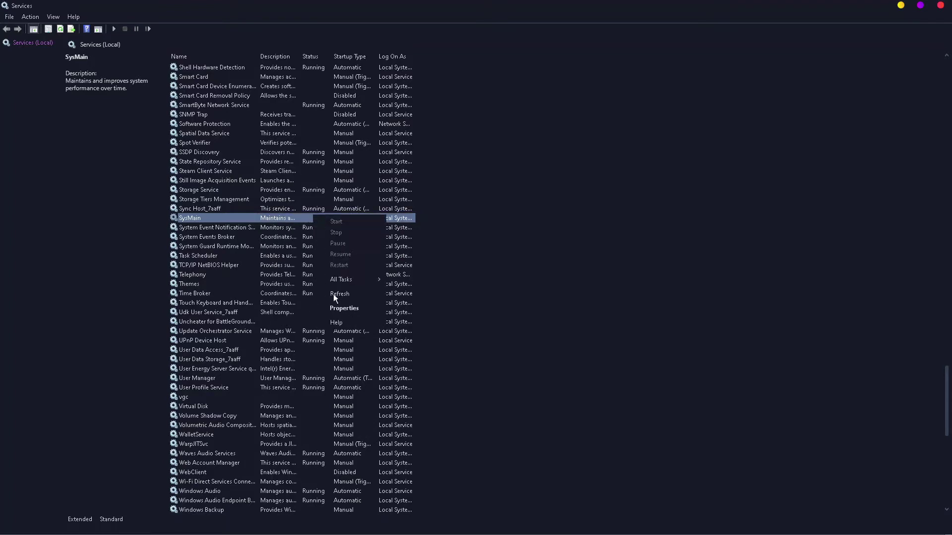
pyautogui.click(343, 308)
pyautogui.click(469, 262)
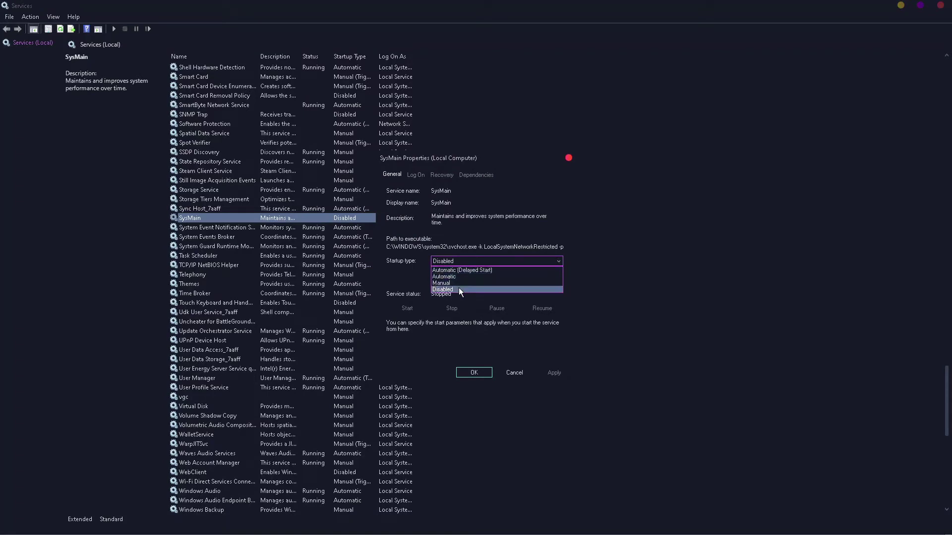
pyautogui.click(483, 289)
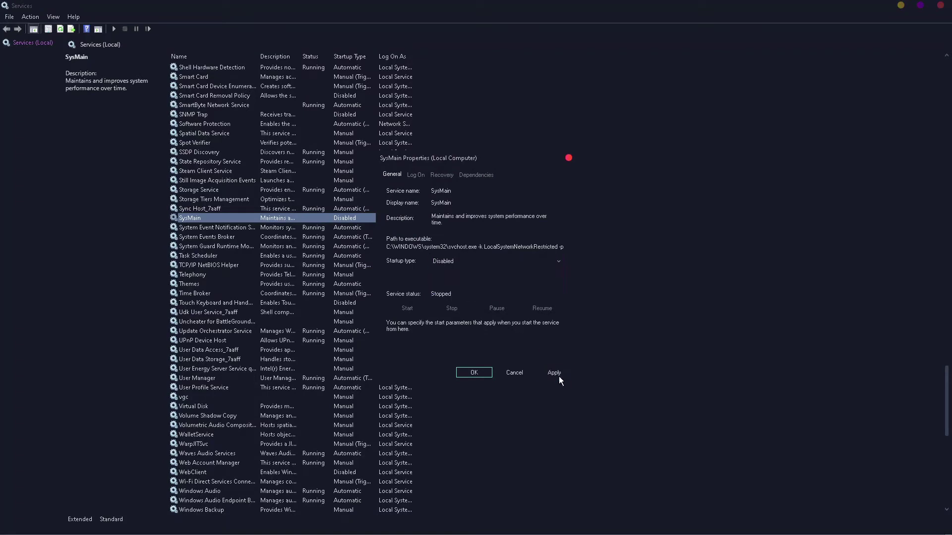
pyautogui.click(471, 374)
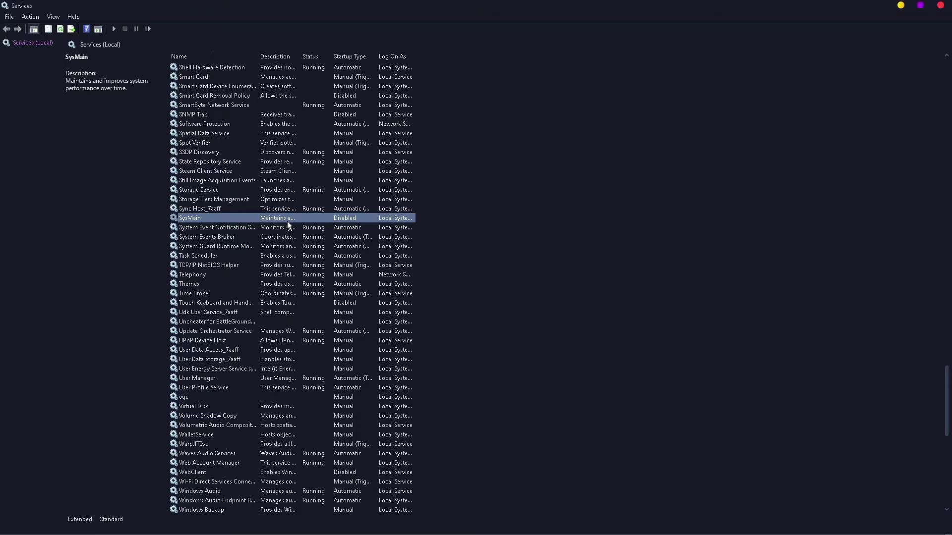
pyautogui.click(941, 5)
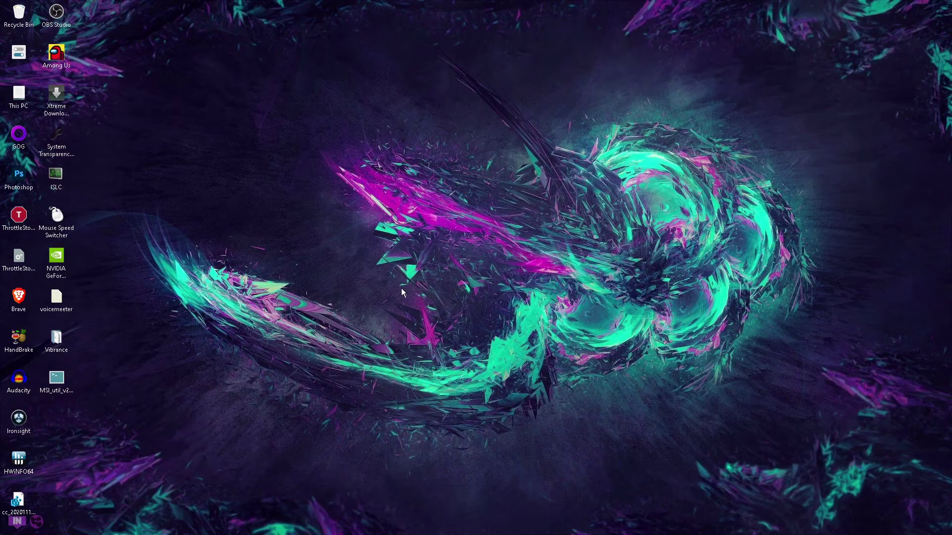
pyautogui.rightClick(171, 421)
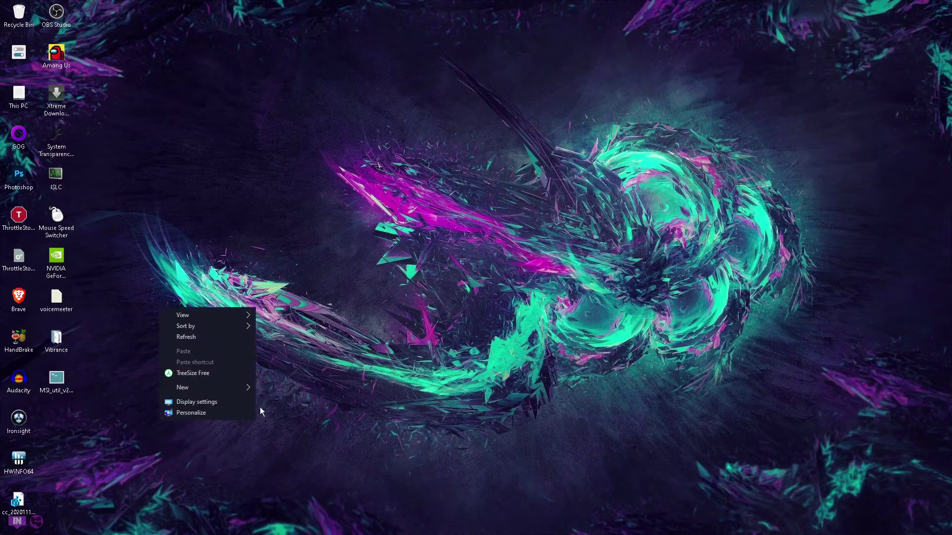
pyautogui.click(239, 343)
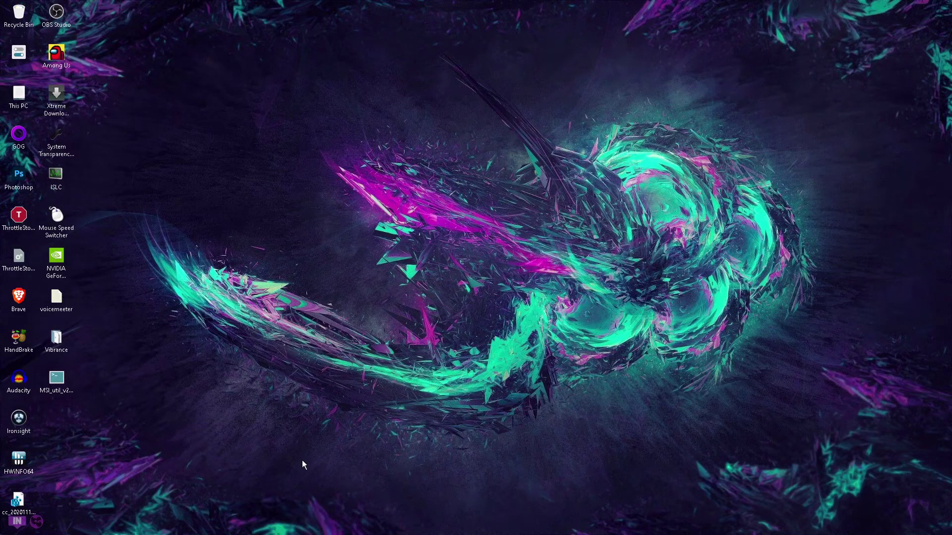
# Open Mem Reduct, clean the memory, and minimize it to the notification area
pyautogui.click(9, 525)
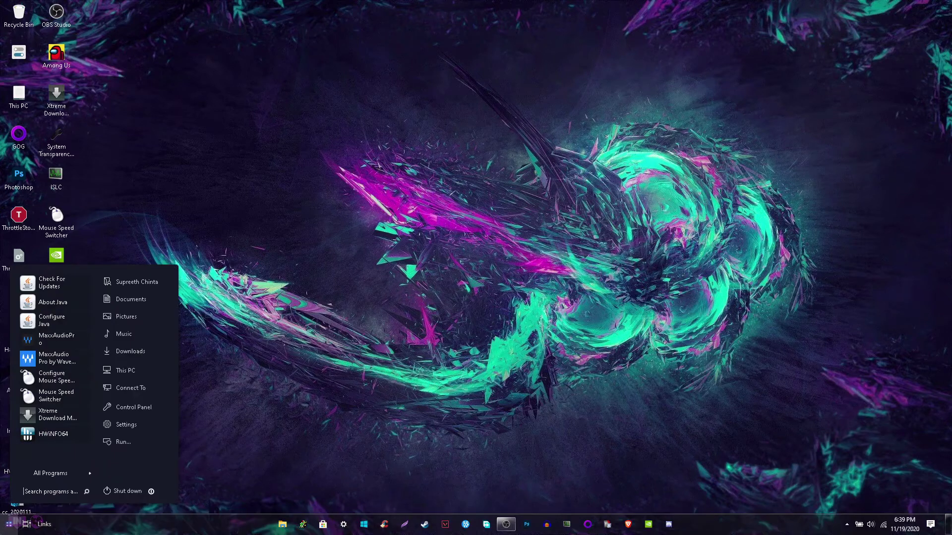
pyautogui.write('mem')
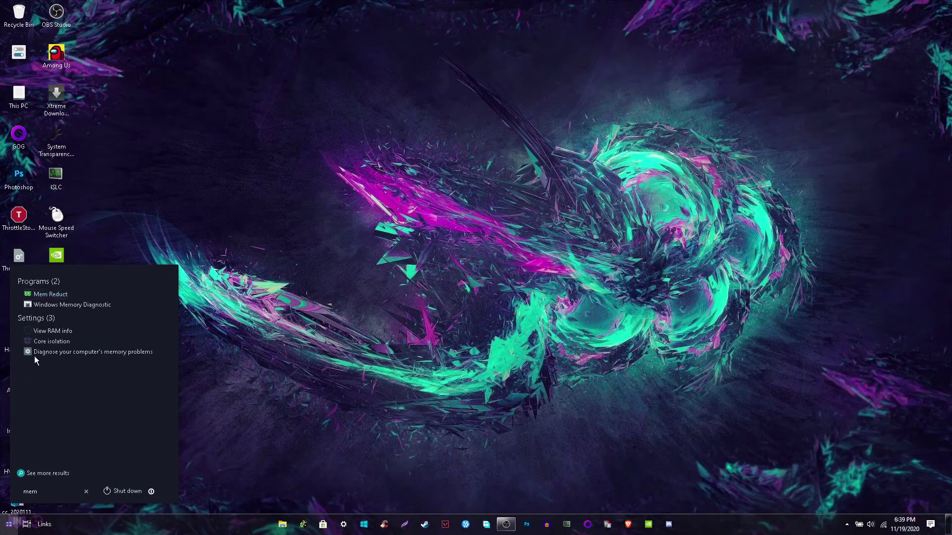
pyautogui.click(55, 293)
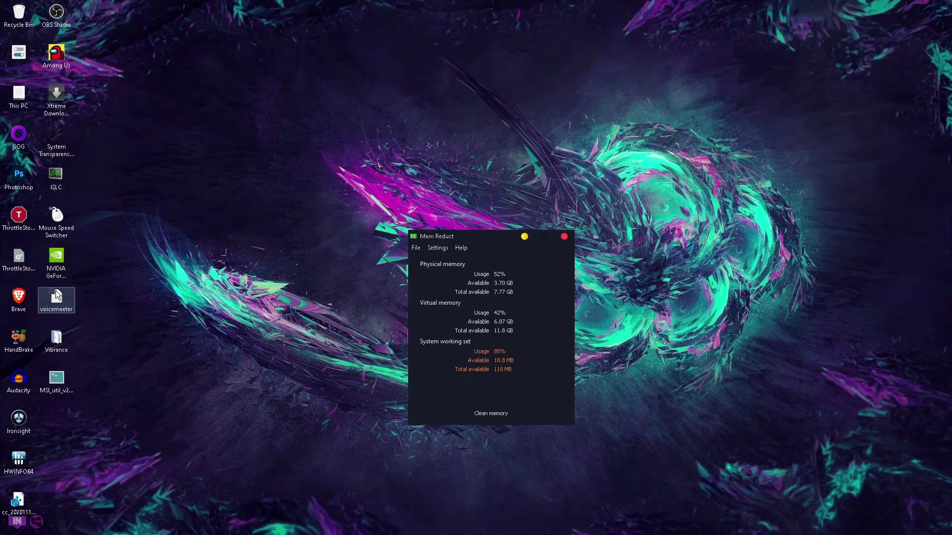
pyautogui.click(528, 414)
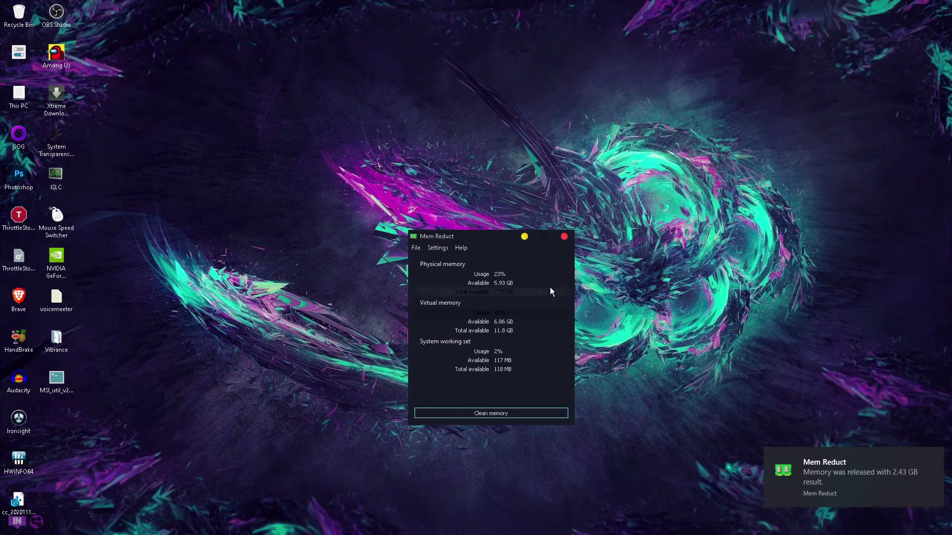
pyautogui.click(524, 237)
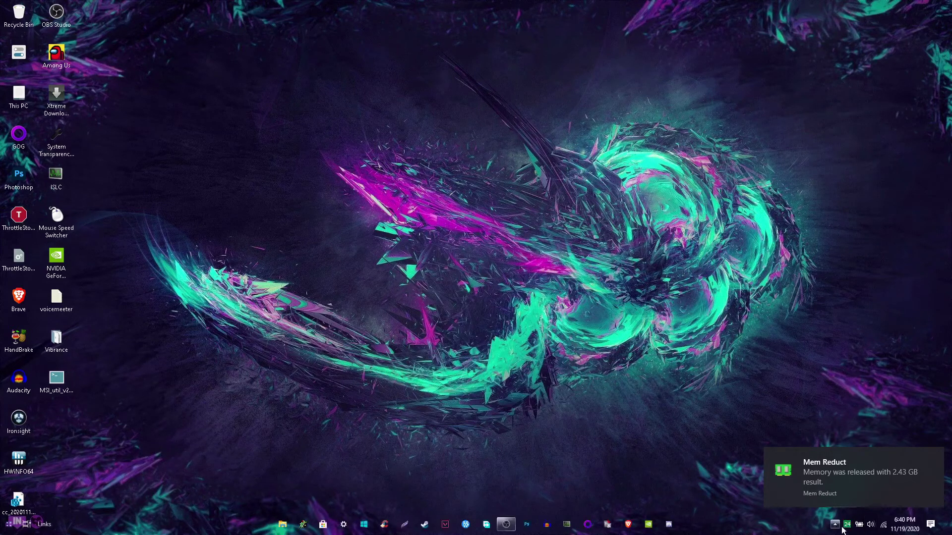
# Review the warning and danger level percentages in Mem Reduct's tray icon settings and close the settings
pyautogui.moveTo(917, 531)
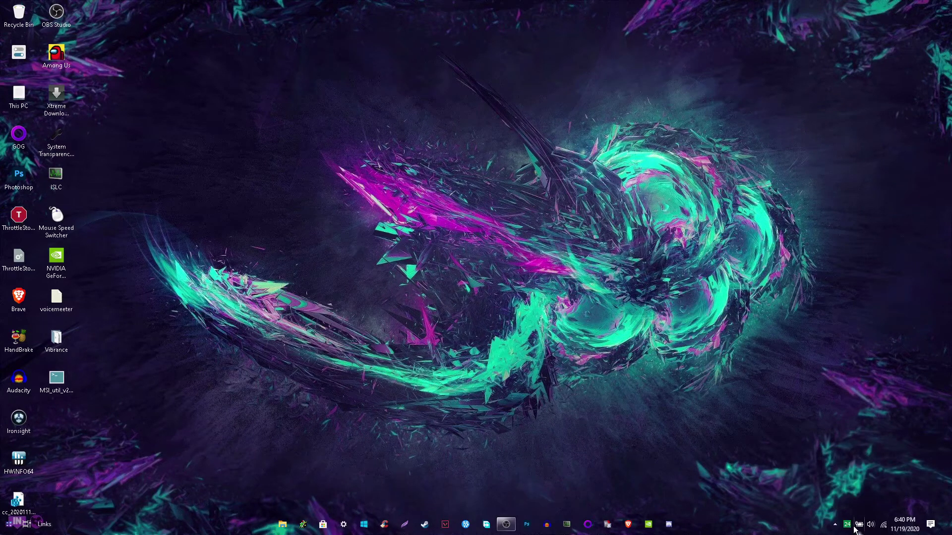
pyautogui.moveTo(847, 530)
pyautogui.rightClick(847, 526)
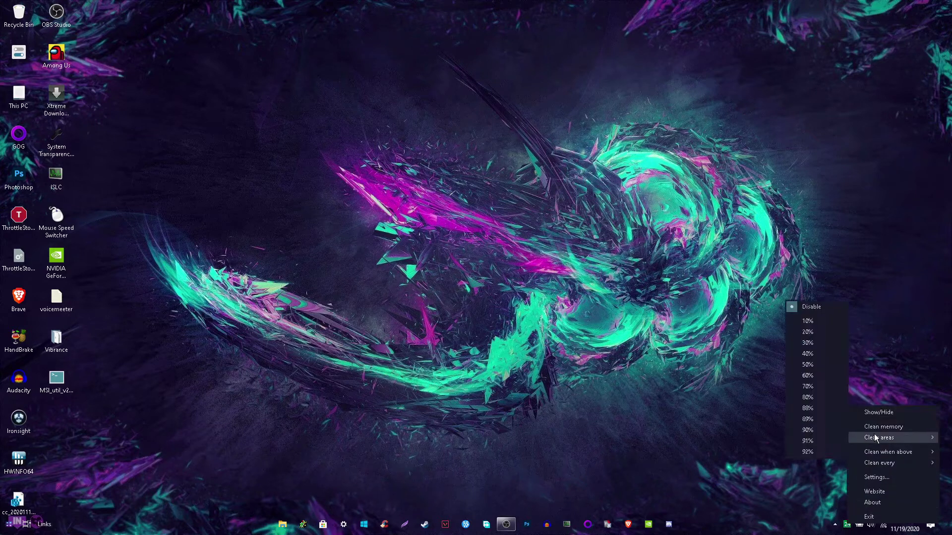
pyautogui.click(875, 493)
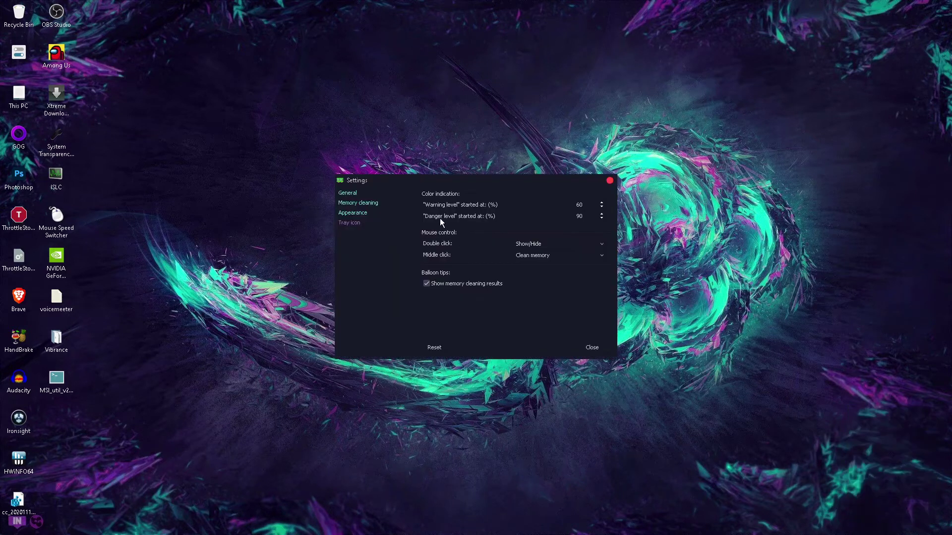
pyautogui.click(601, 217)
pyautogui.click(609, 182)
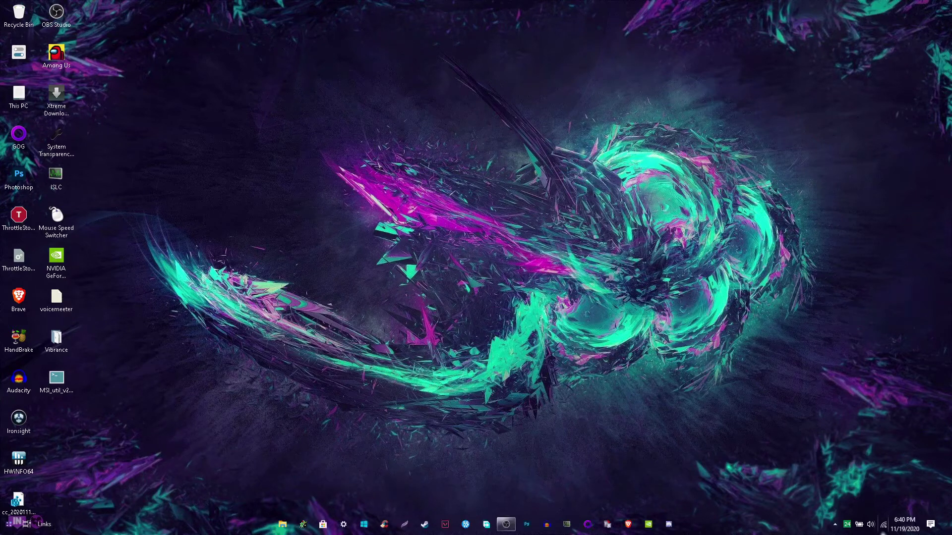
pyautogui.rightClick(846, 525)
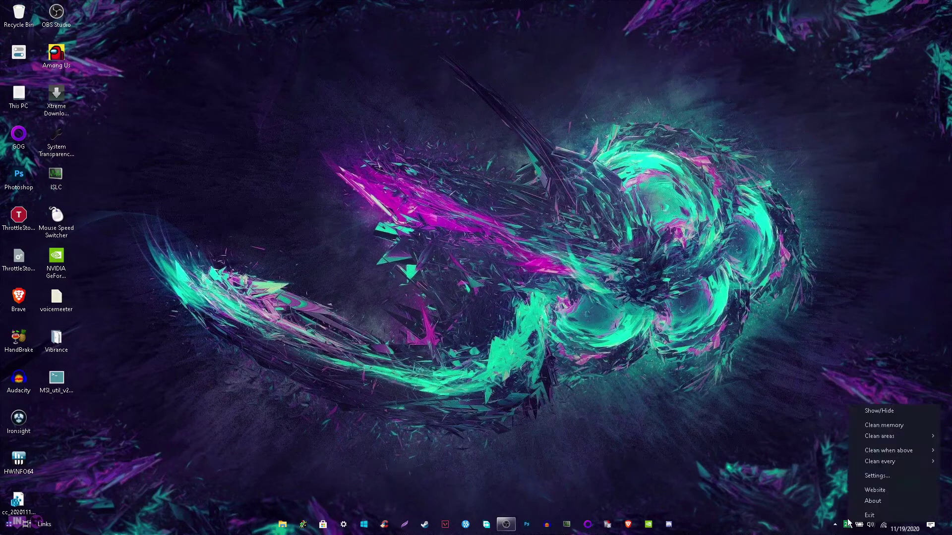
pyautogui.click(814, 417)
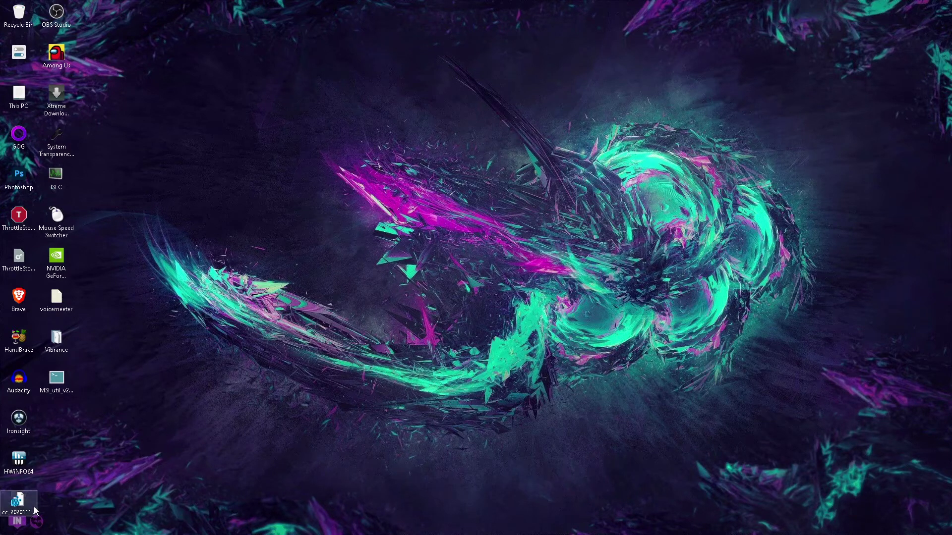
pyautogui.press('super')
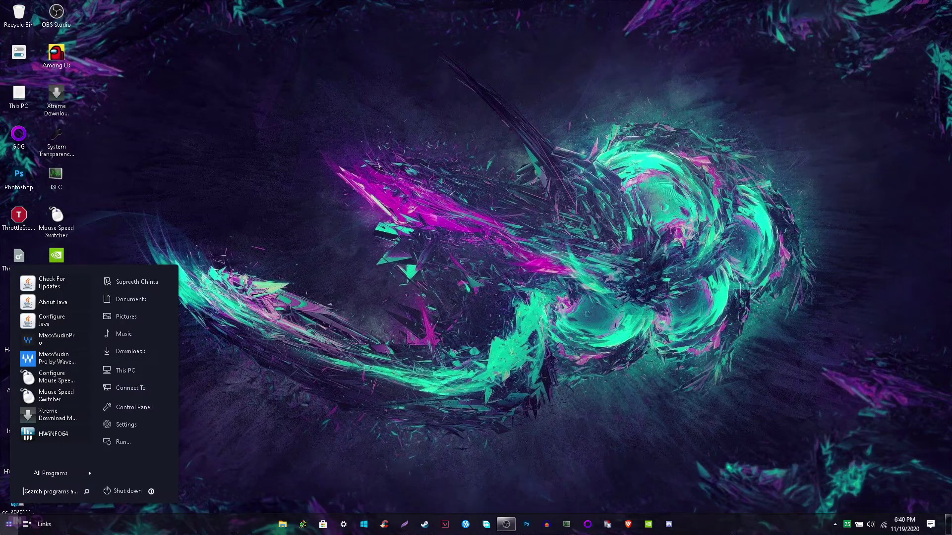
pyautogui.write('rege')
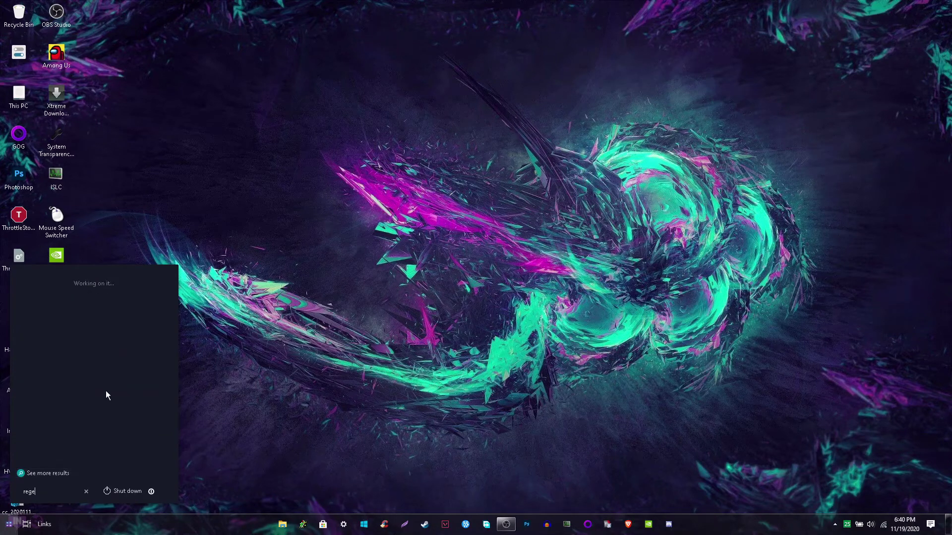
pyautogui.click(254, 414)
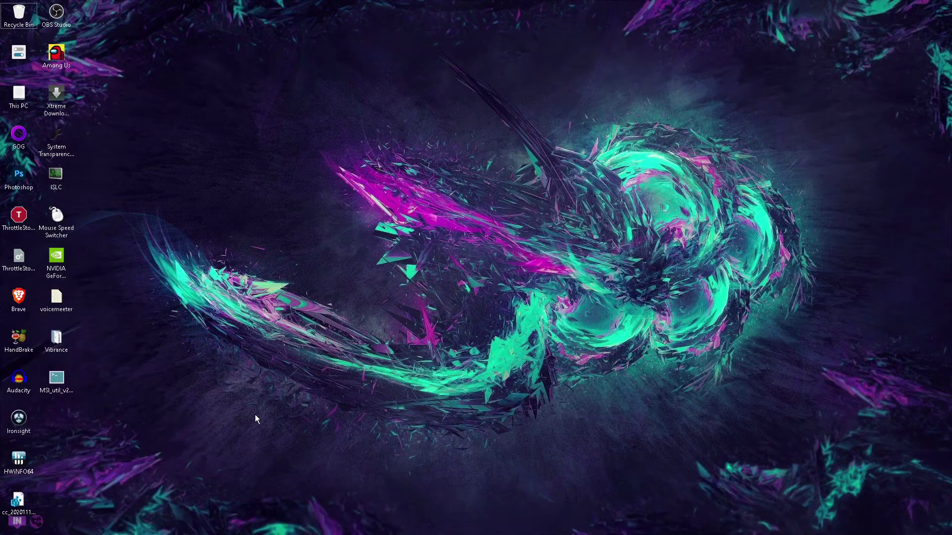
# Open the Registry Editor by running the regedit command
pyautogui.press('super+r')
pyautogui.write('regedit')
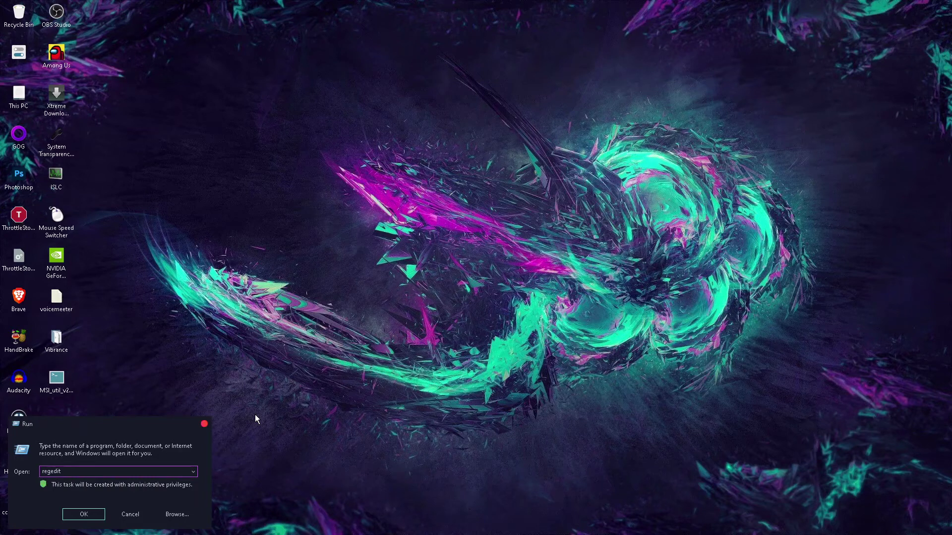
pyautogui.press('Return')
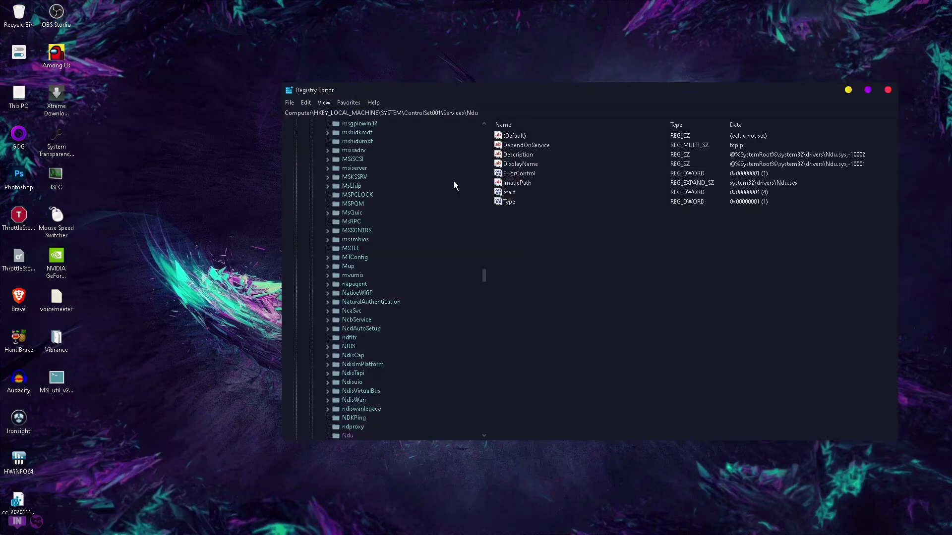
# Return to the start of the registry tree, collapse the SYSTEM key under HKEY_LOCAL_MACHINE, and expand it again to show ControlSet001
pyautogui.scroll(20, 387, 269)
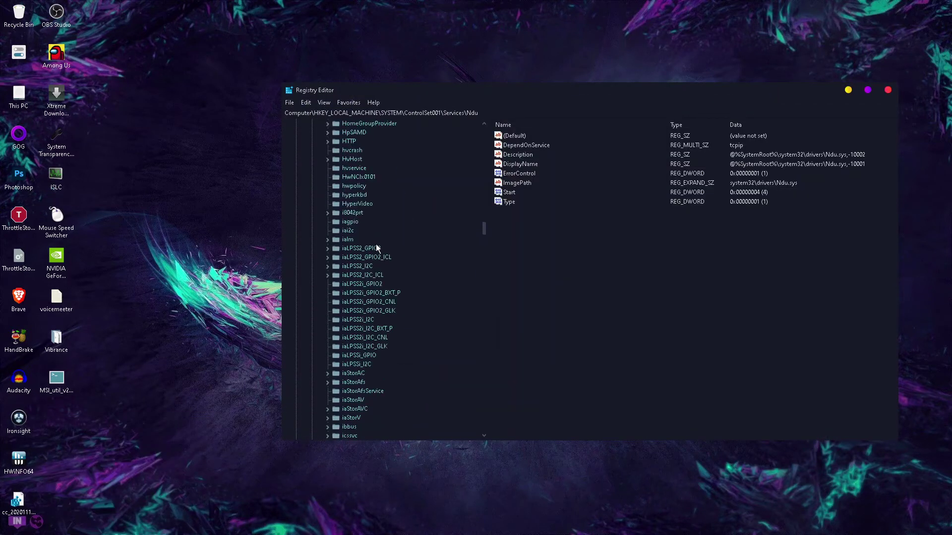
pyautogui.scroll(5, 376, 244)
pyautogui.moveTo(484, 220); pyautogui.dragTo(471, 127)
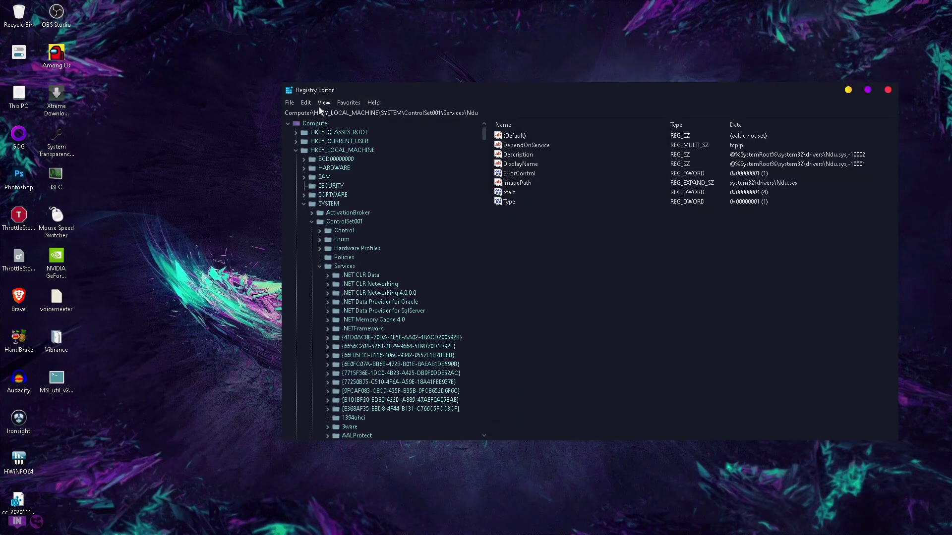
pyautogui.click(297, 150)
pyautogui.click(296, 150)
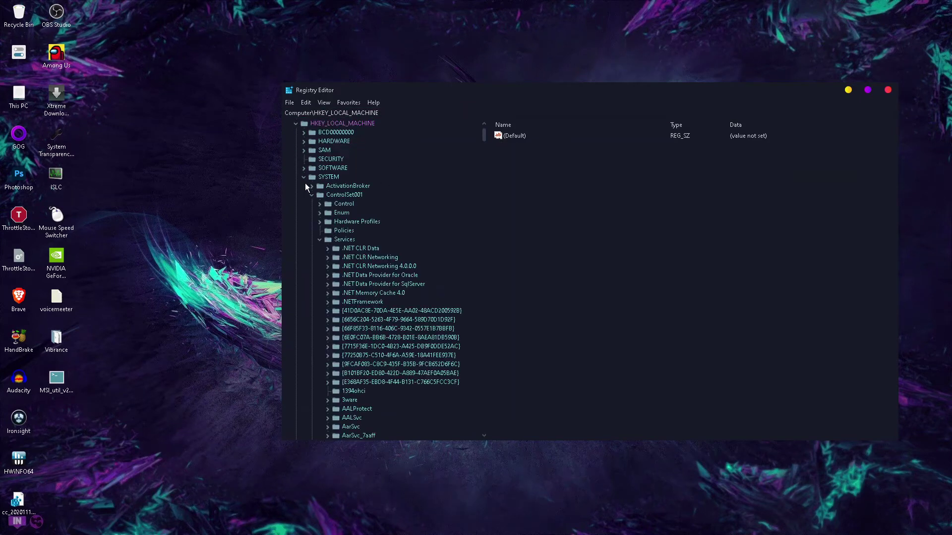
pyautogui.click(303, 204)
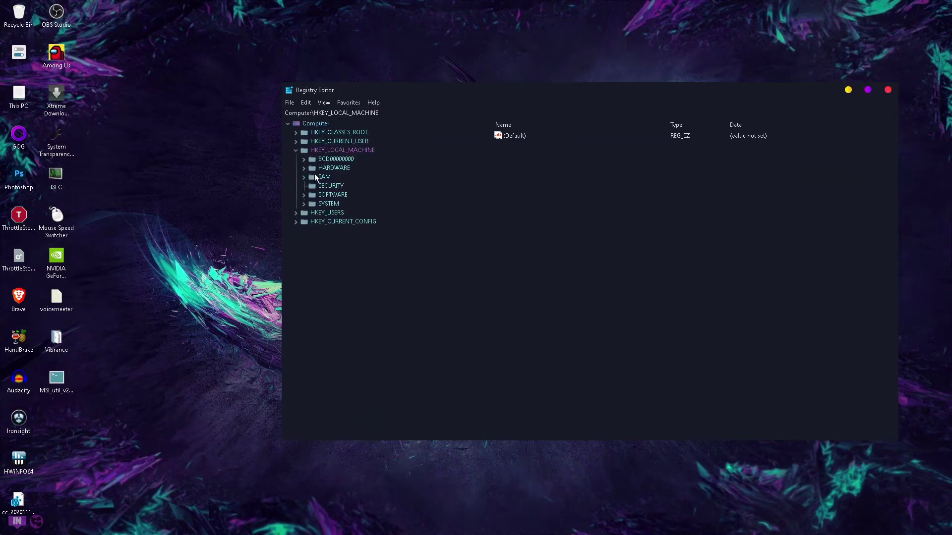
pyautogui.click(303, 204)
pyautogui.click(320, 186)
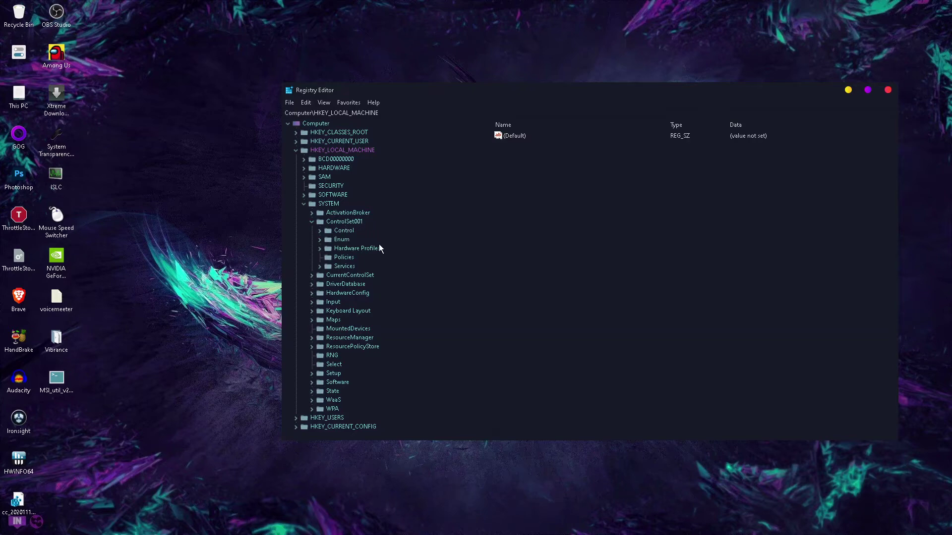
# Expand the Services key under ControlSet001 and select the Ndu key
pyautogui.click(320, 266)
pyautogui.scroll(-15, 364, 260)
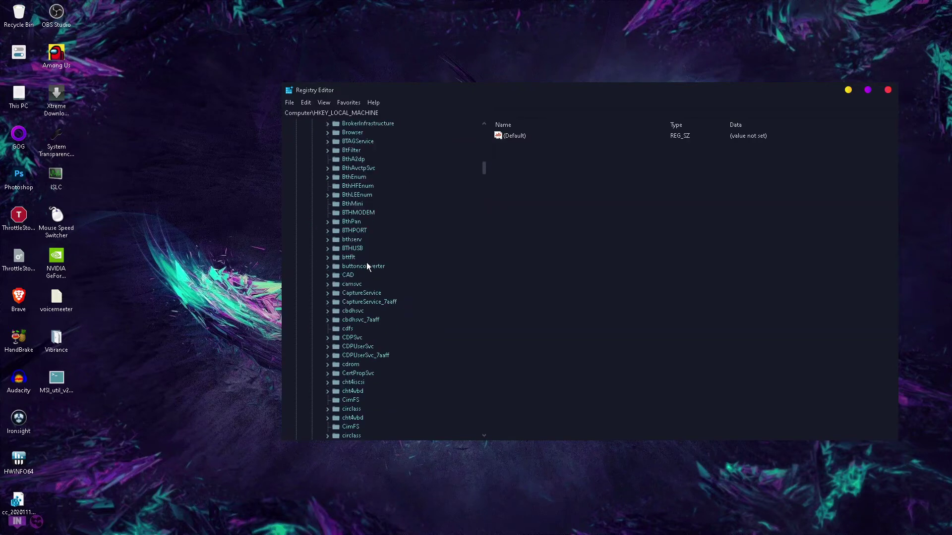
pyautogui.scroll(-20, 373, 256)
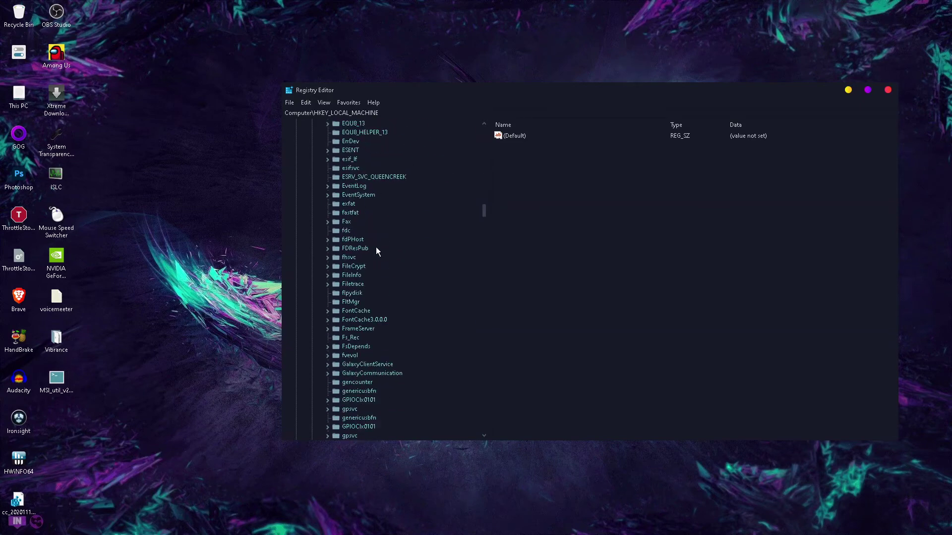
pyautogui.scroll(-20, 376, 246)
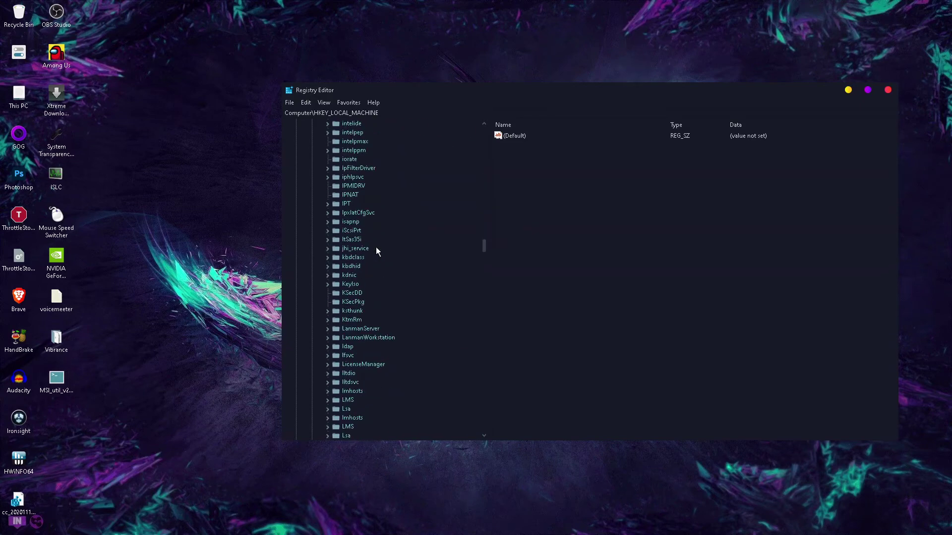
pyautogui.scroll(-20, 375, 247)
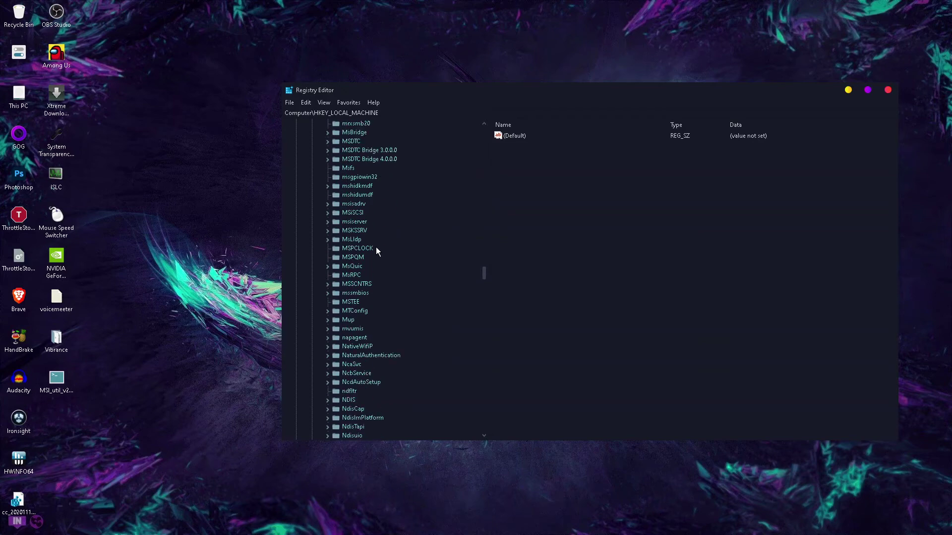
pyautogui.scroll(-1, 404, 307)
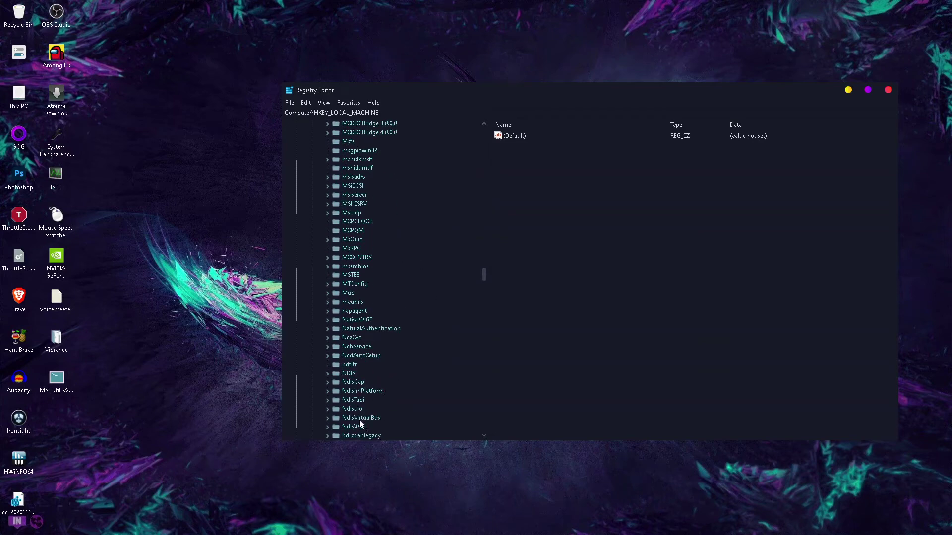
pyautogui.scroll(-2, 360, 422)
pyautogui.click(353, 409)
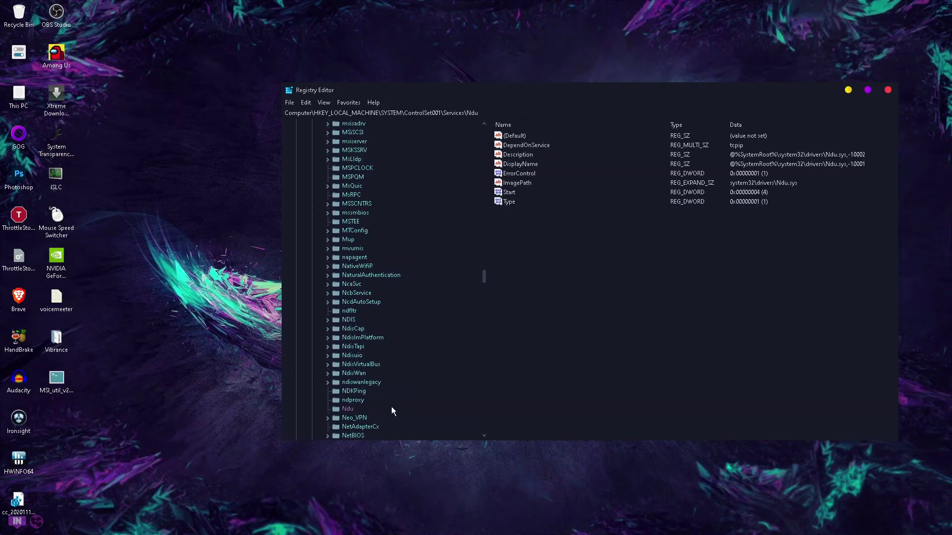
# Set the value data of the Ndu key's Start entry to 4 and close the Registry Editor
pyautogui.rightClick(502, 193)
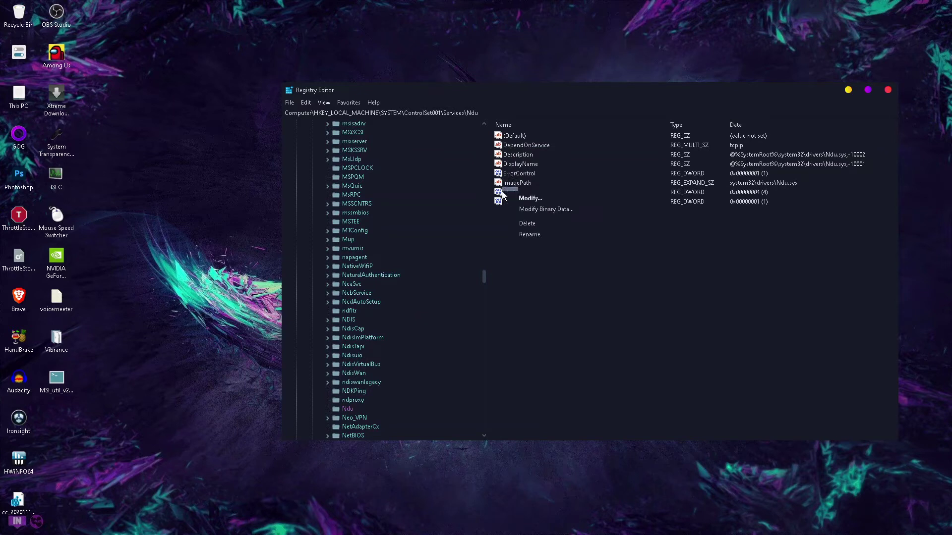
pyautogui.click(558, 199)
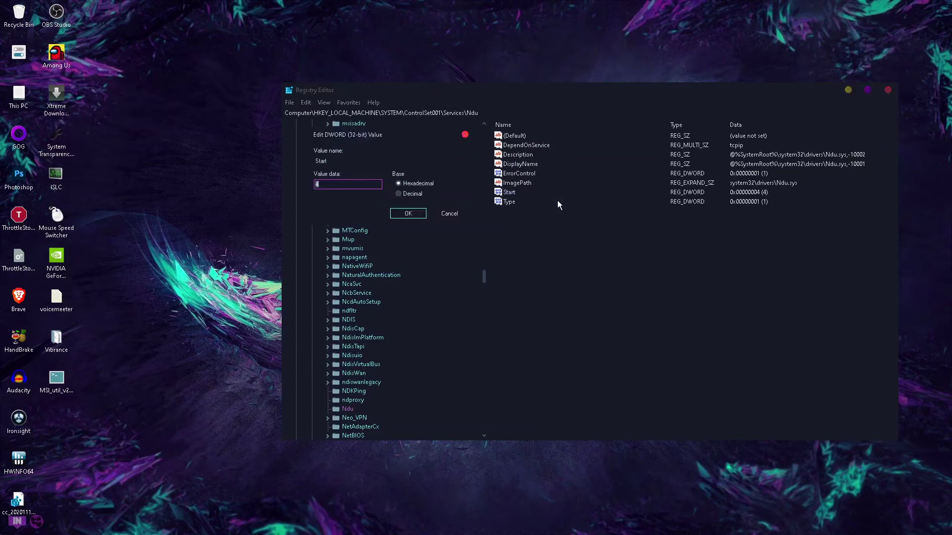
pyautogui.click(323, 188)
pyautogui.click(407, 213)
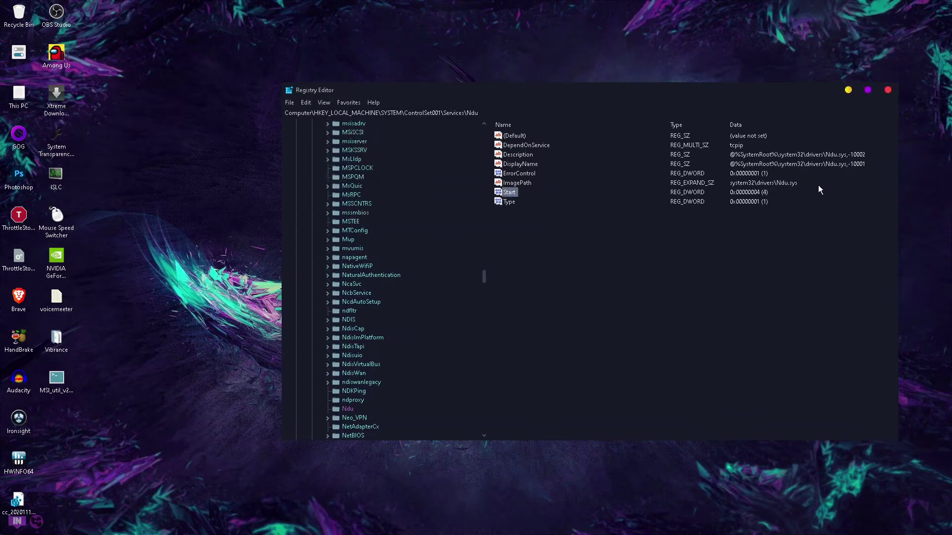
pyautogui.click(887, 90)
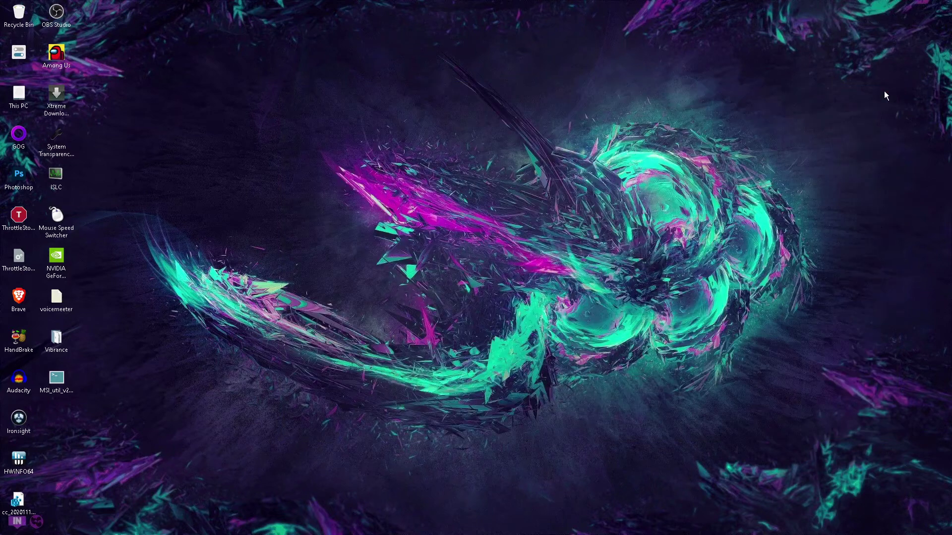
# Restart the computer
pyautogui.click(3, 529)
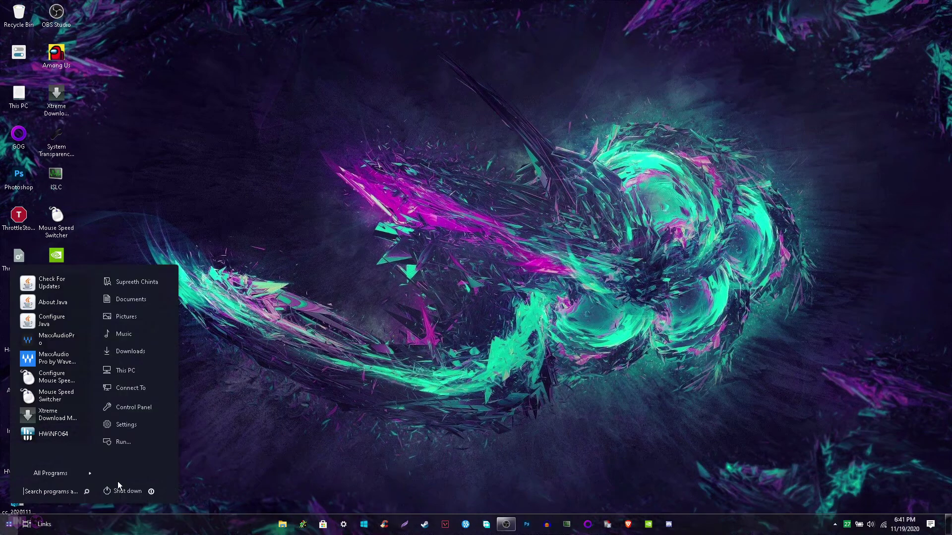
pyautogui.click(150, 493)
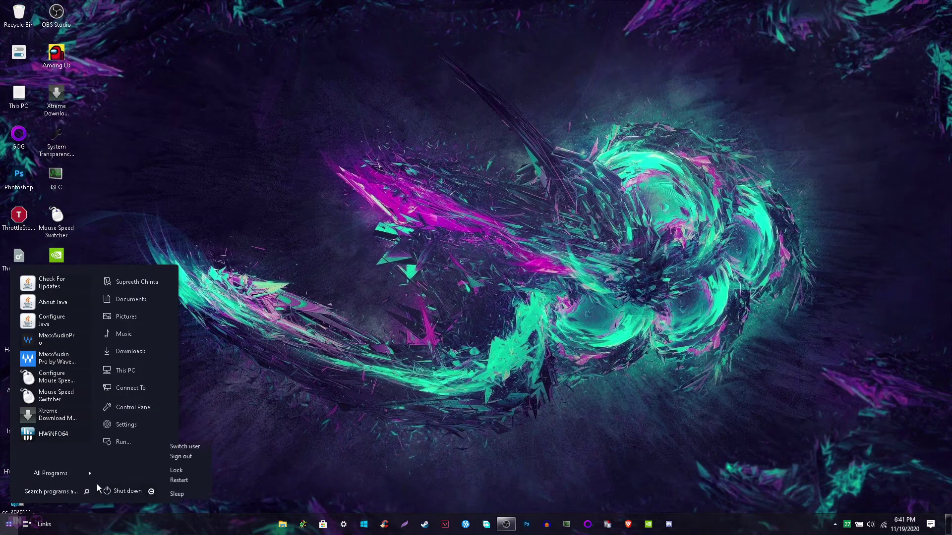
pyautogui.click(191, 479)
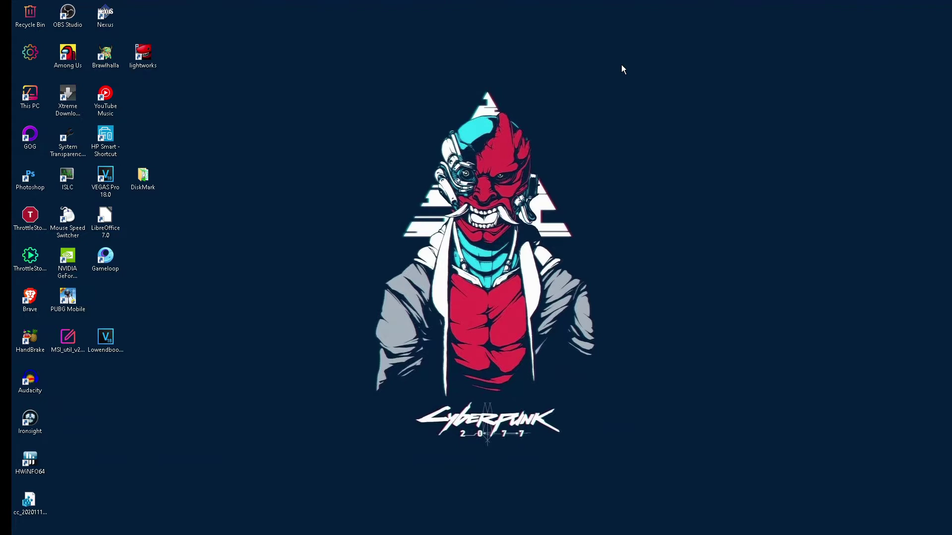
# Open the %temp% folder, try to permanently delete all its files, skipping every file in use, and close the folder
pyautogui.press('super+r')
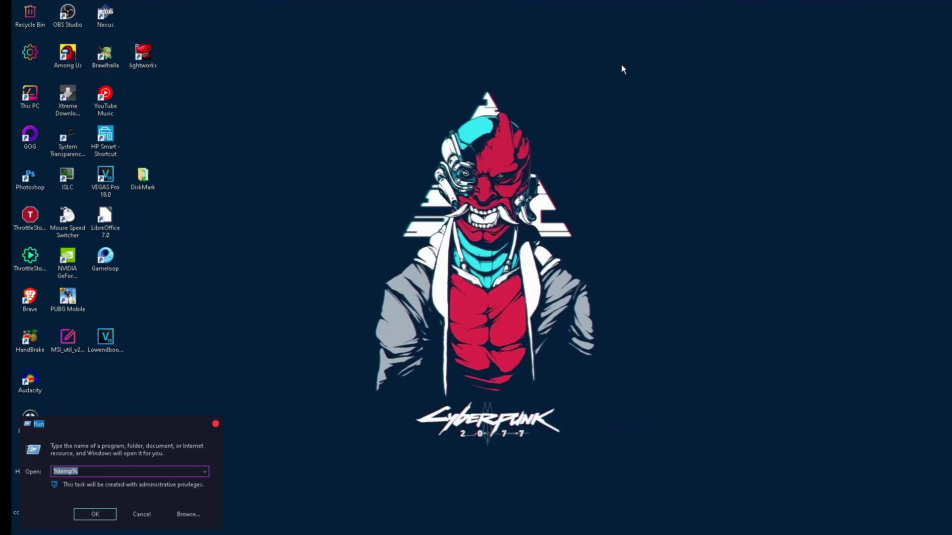
pyautogui.press('Return')
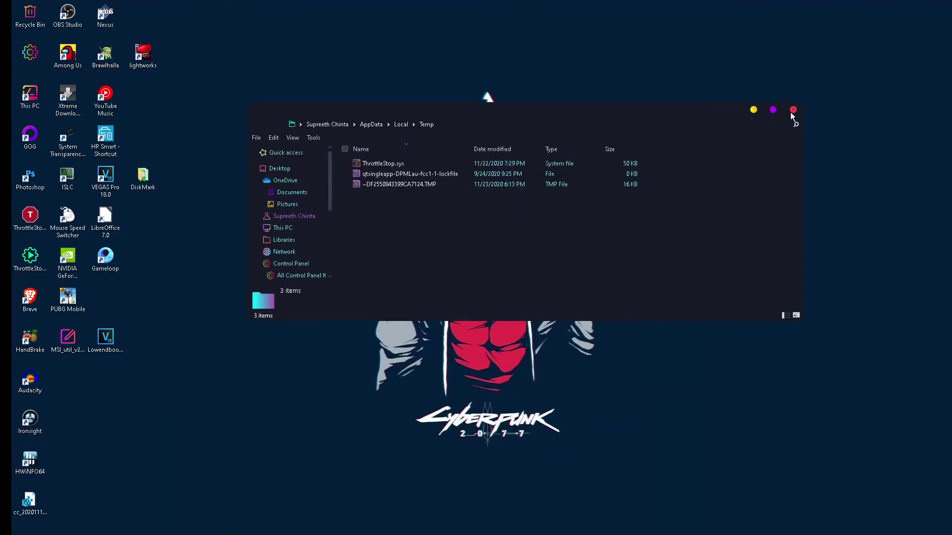
pyautogui.moveTo(598, 285); pyautogui.dragTo(626, 147)
pyautogui.hotkey('shift', 'Delete')
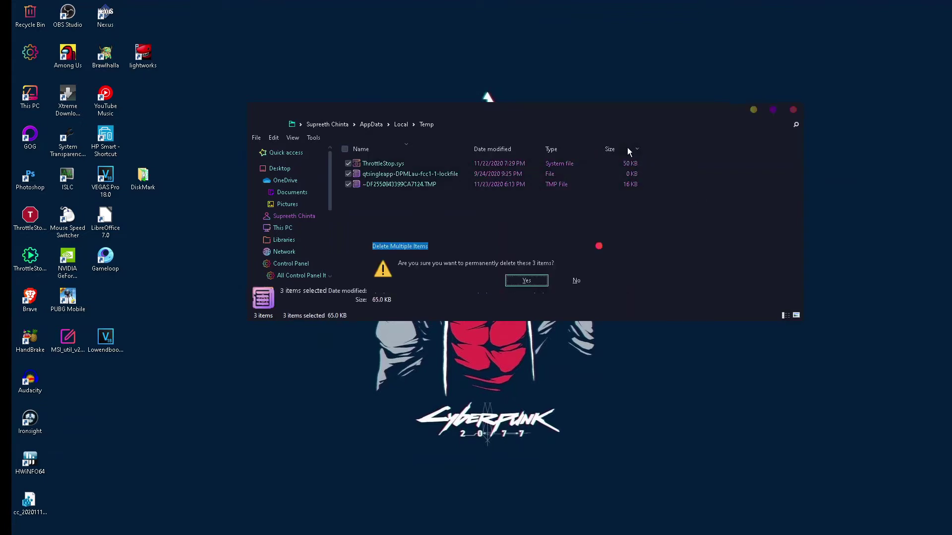
pyautogui.click(530, 283)
pyautogui.click(445, 229)
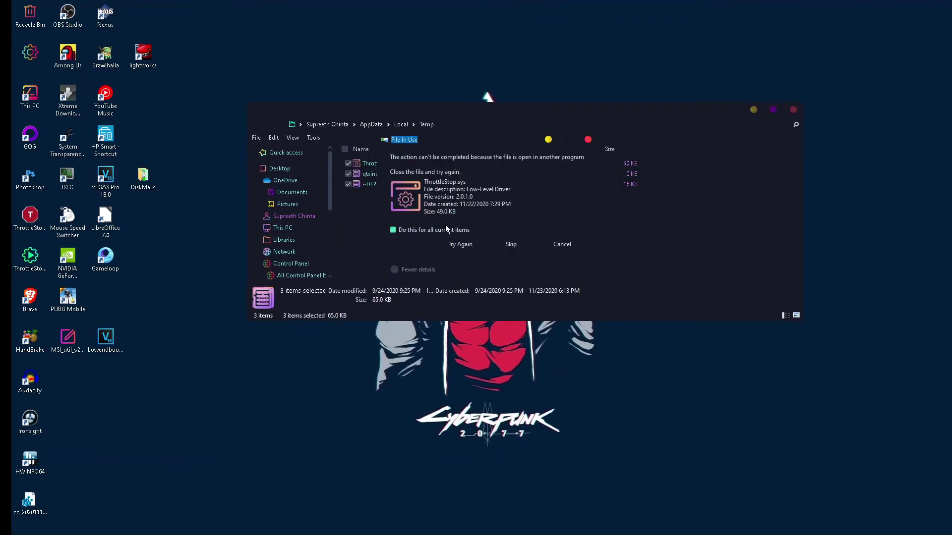
pyautogui.click(510, 244)
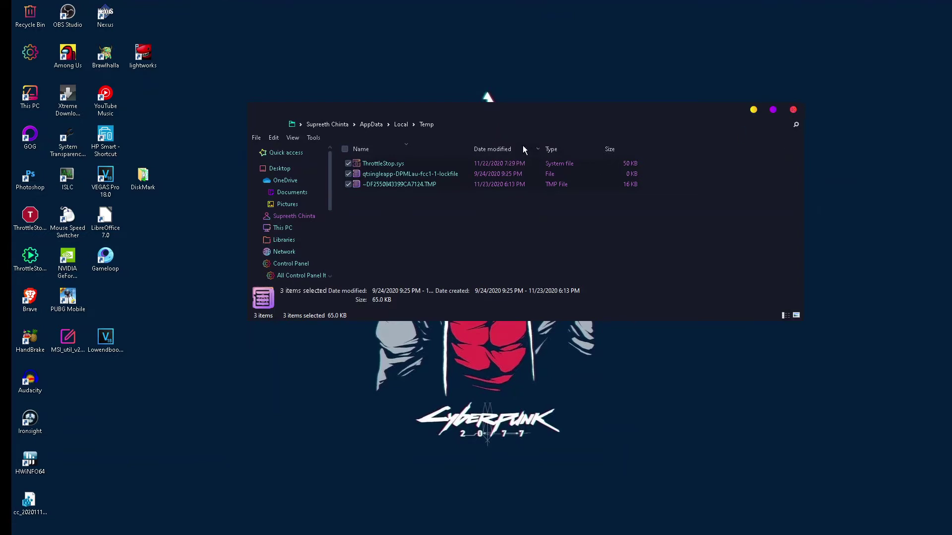
pyautogui.click(793, 111)
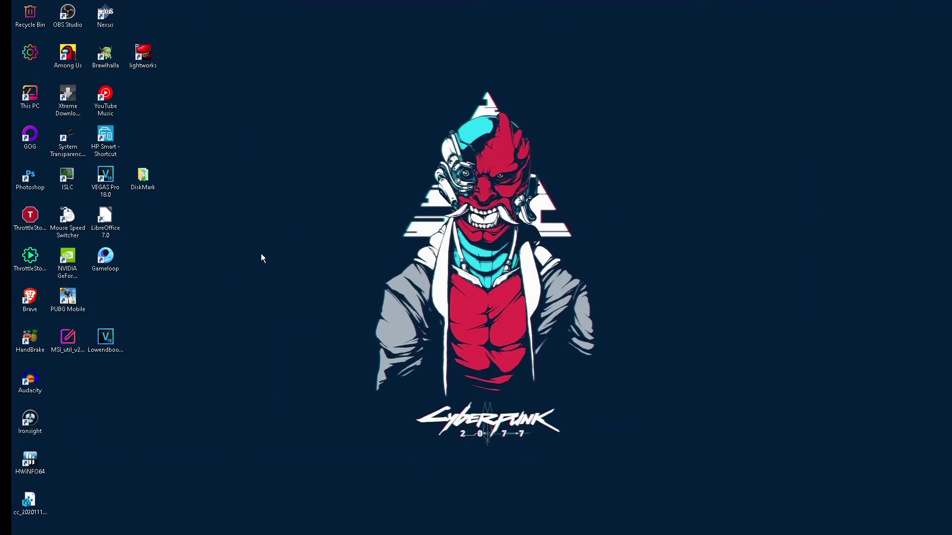
# Open the Windows prefetch folder with the prefetch command, check it for leftover files, and close it
pyautogui.press('super+r')
pyautogui.write('pre')
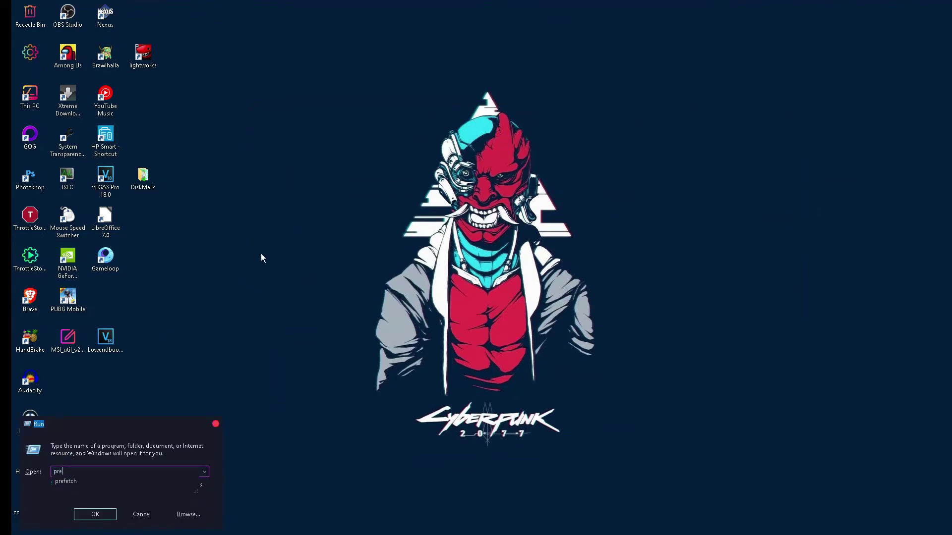
pyautogui.write('fetch')
pyautogui.press('Return')
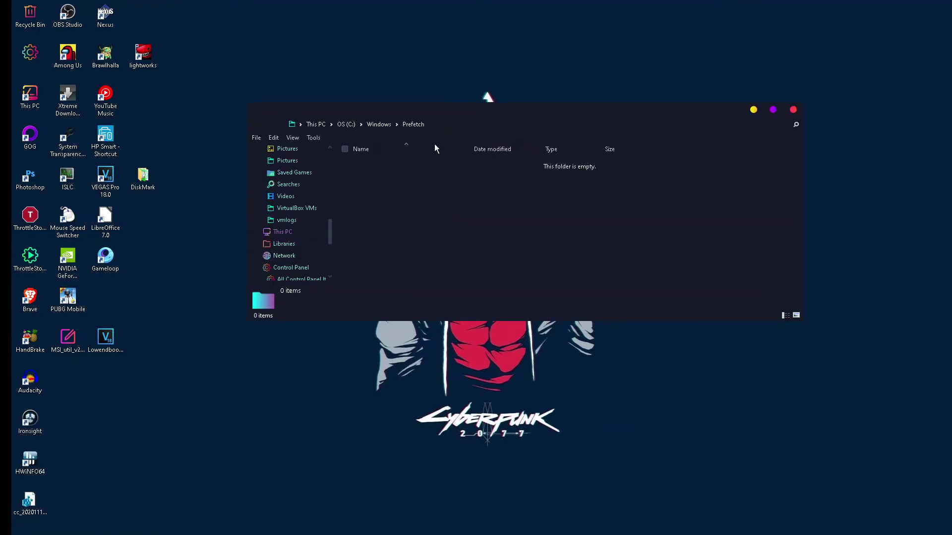
pyautogui.click(794, 109)
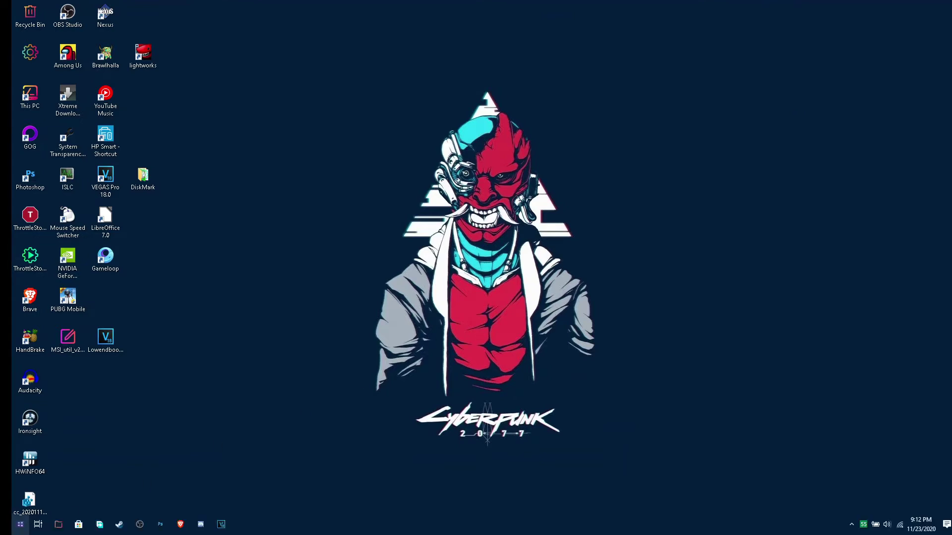
# Open Defragment and Optimize Drives, optimize the OS (C:) solid state drive, and close the window
pyautogui.click(20, 525)
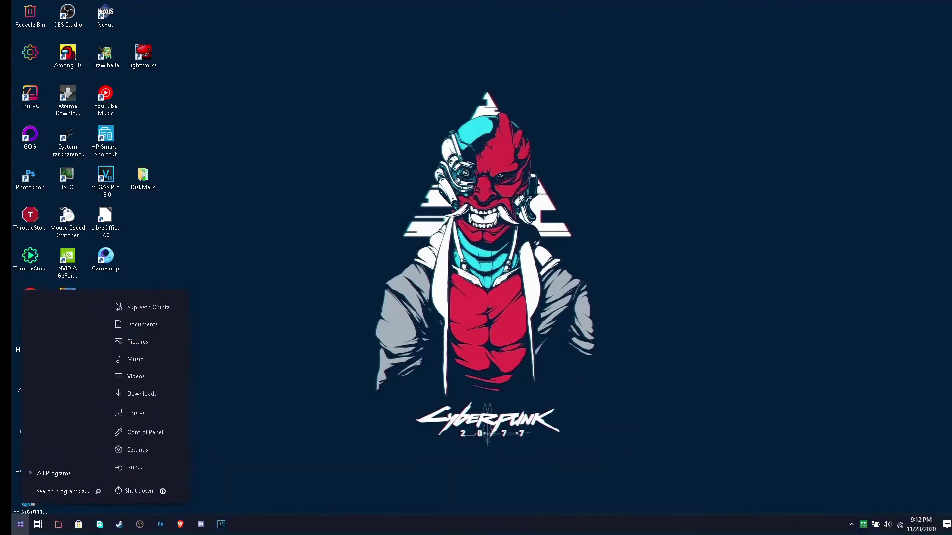
pyautogui.write('optmize')
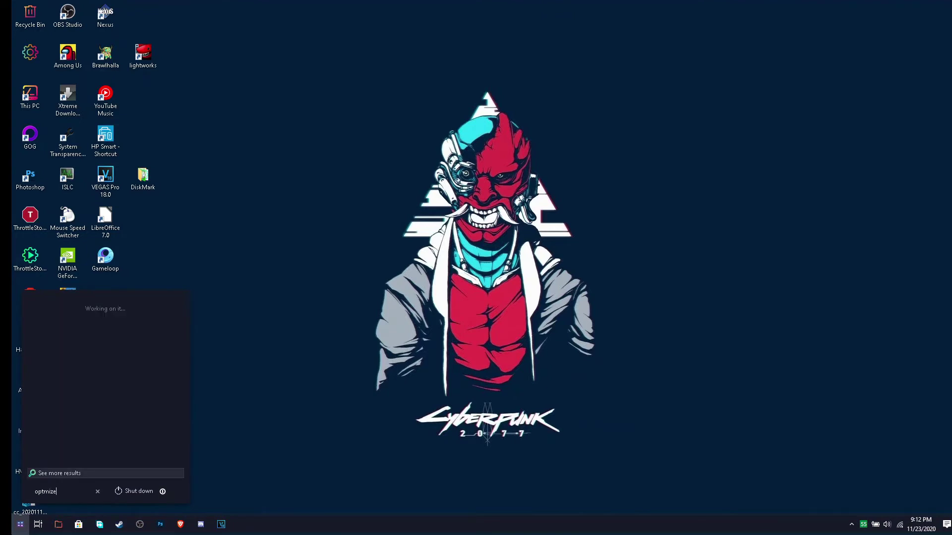
pyautogui.press('BackSpace')
pyautogui.press('BackSpace')
pyautogui.press('BackSpace')
pyautogui.press('BackSpace')
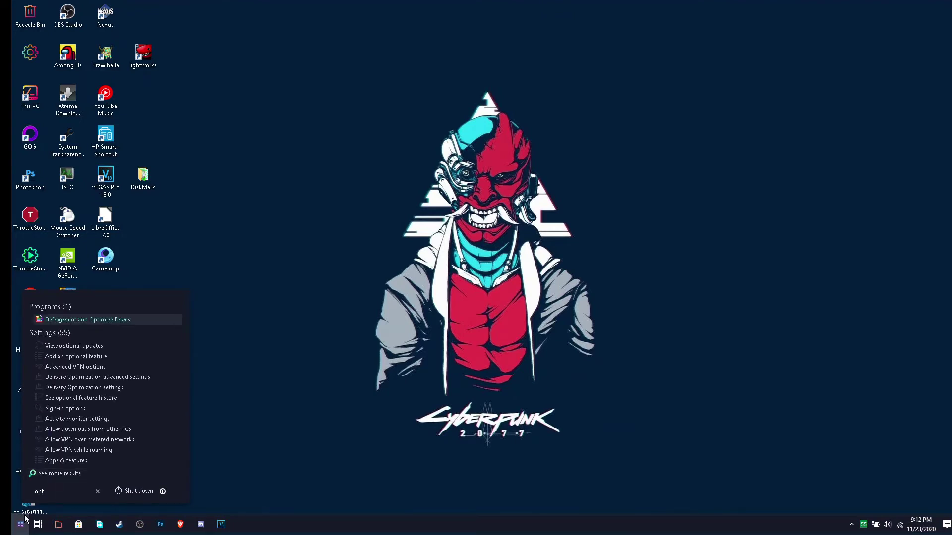
pyautogui.write('imize')
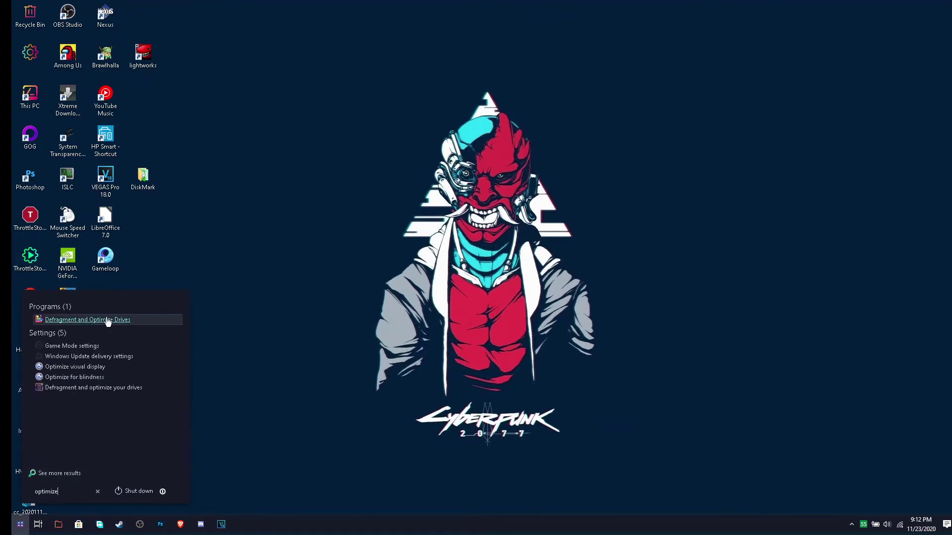
pyautogui.click(107, 321)
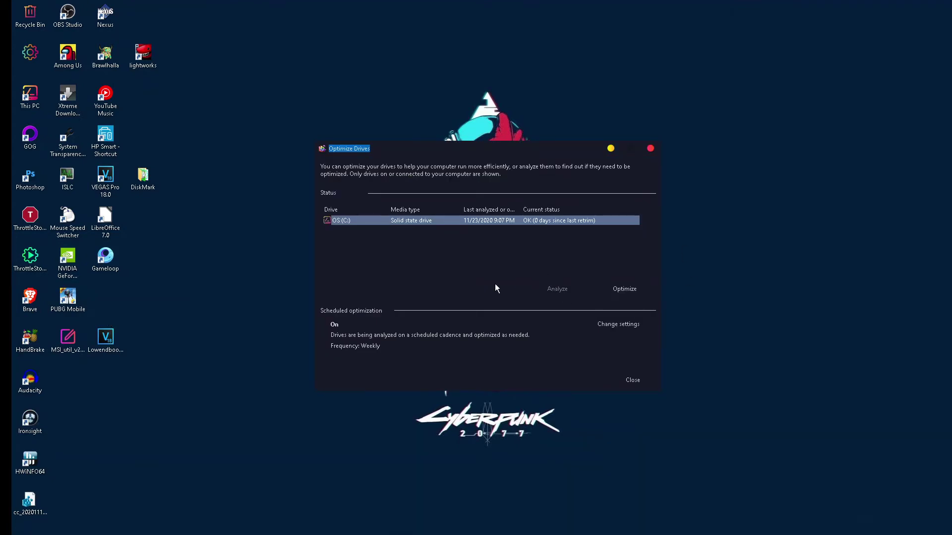
pyautogui.click(623, 290)
pyautogui.click(651, 149)
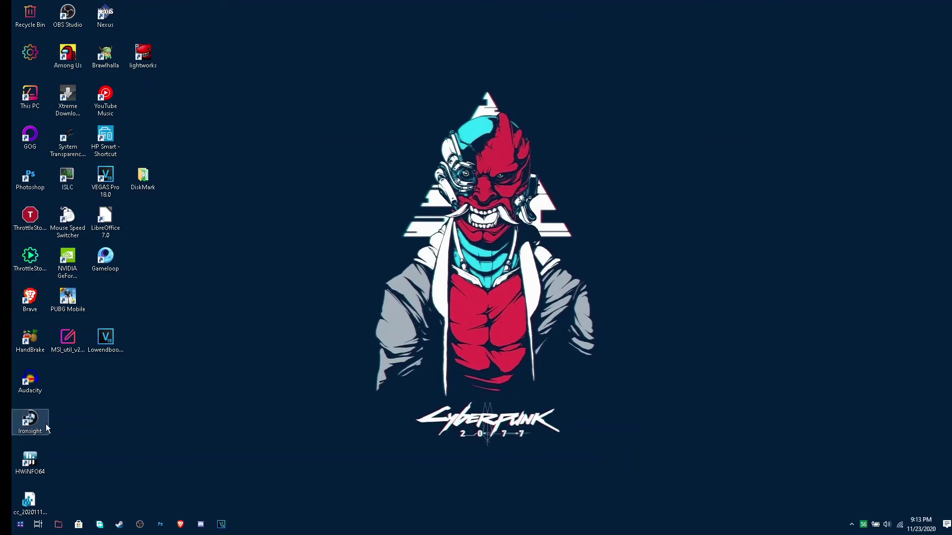
# In the advanced system performance settings, choose Adjust for best performance, keep Show thumbnails instead of icons enabled, and apply the visual effects
pyautogui.click(20, 524)
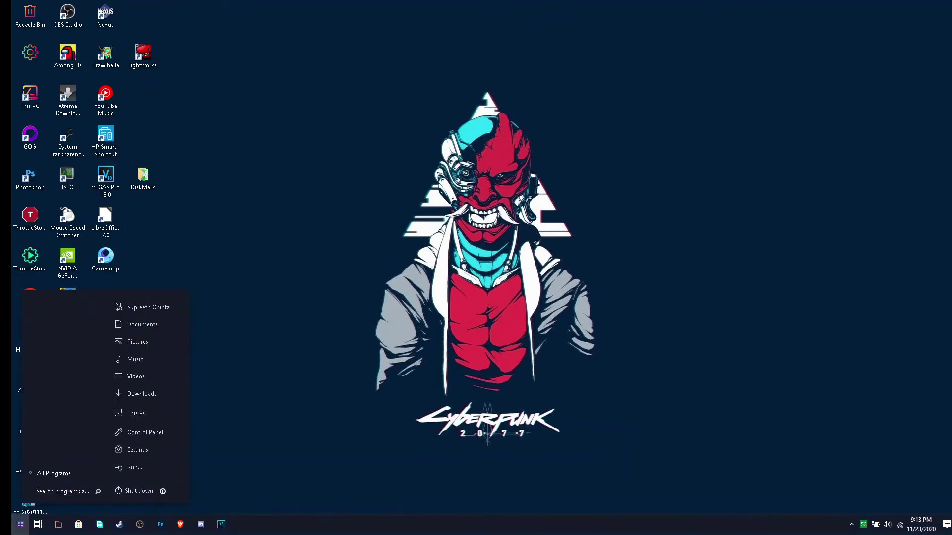
pyautogui.click(154, 436)
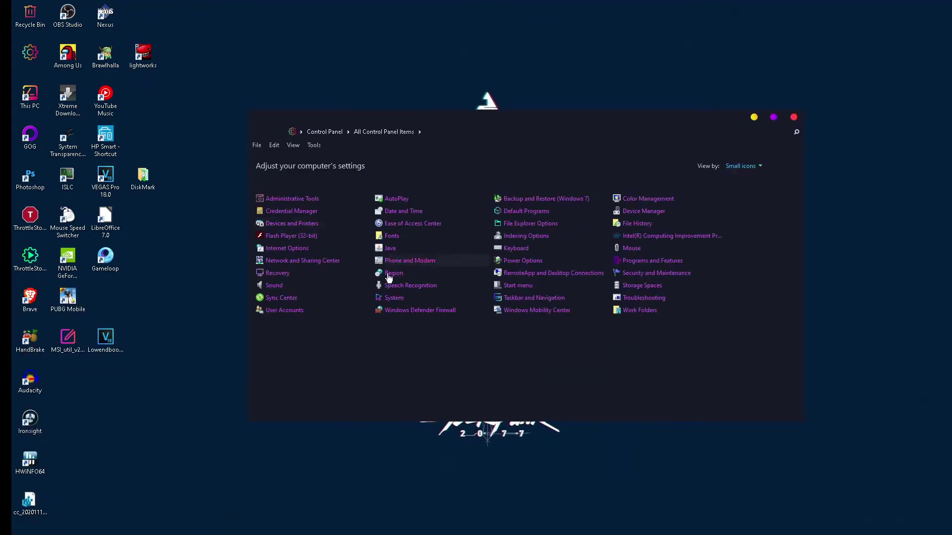
pyautogui.click(399, 299)
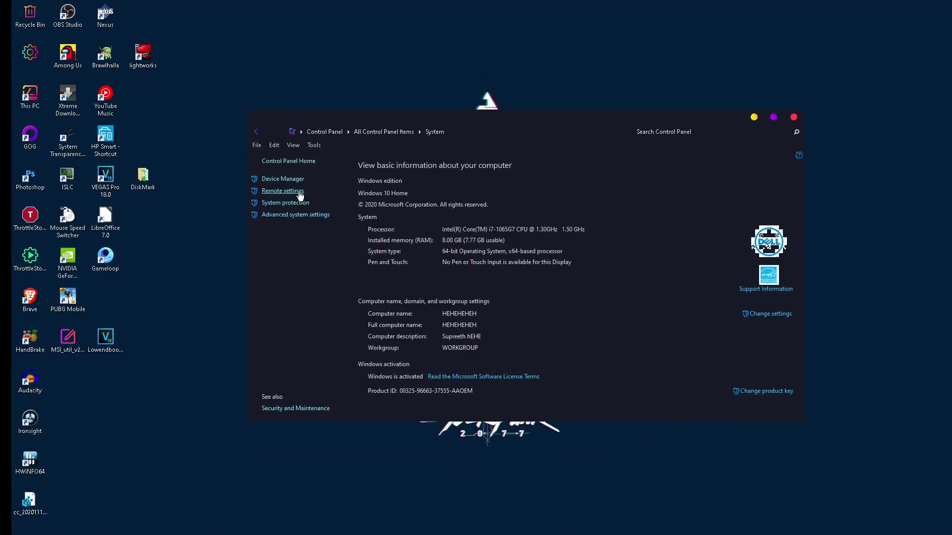
pyautogui.click(292, 214)
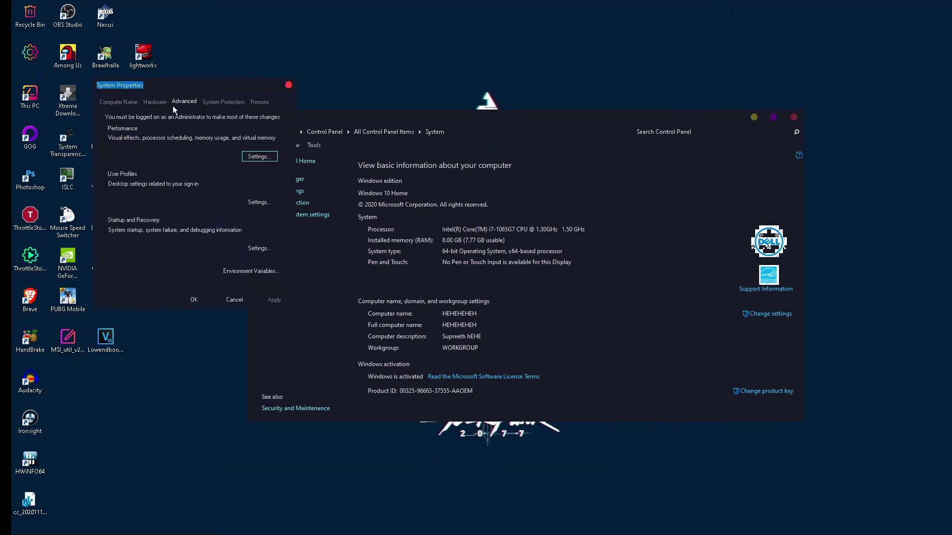
pyautogui.click(253, 157)
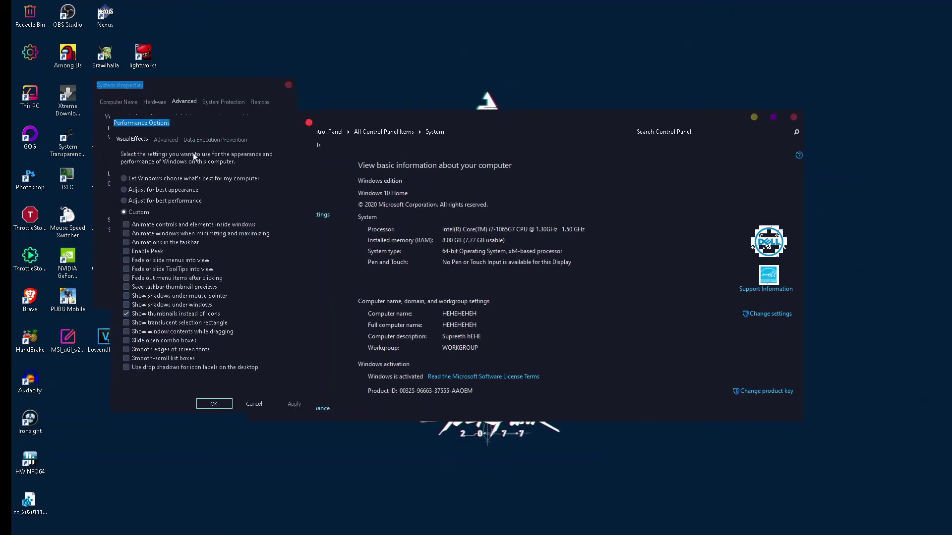
pyautogui.click(169, 202)
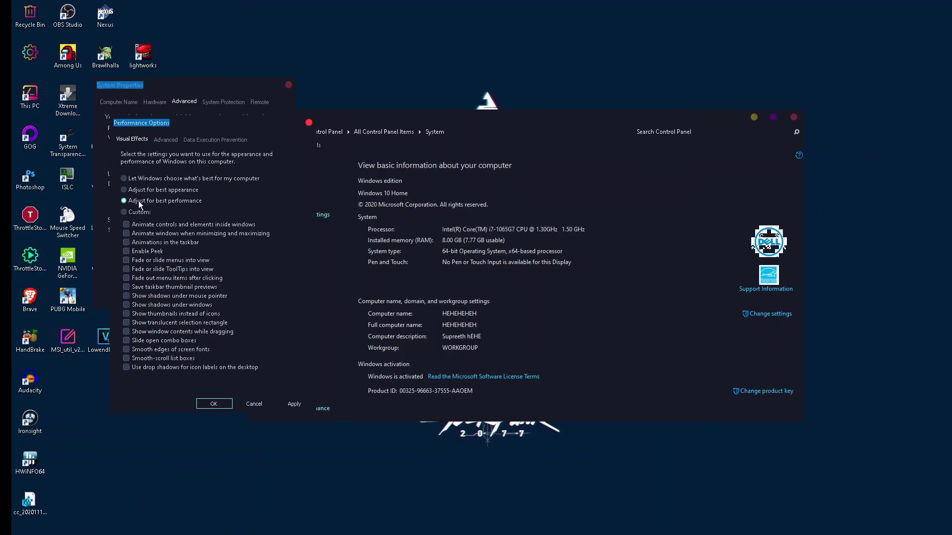
pyautogui.click(143, 314)
pyautogui.click(307, 404)
# Open the Virtual Memory settings from the advanced performance options
pyautogui.click(165, 141)
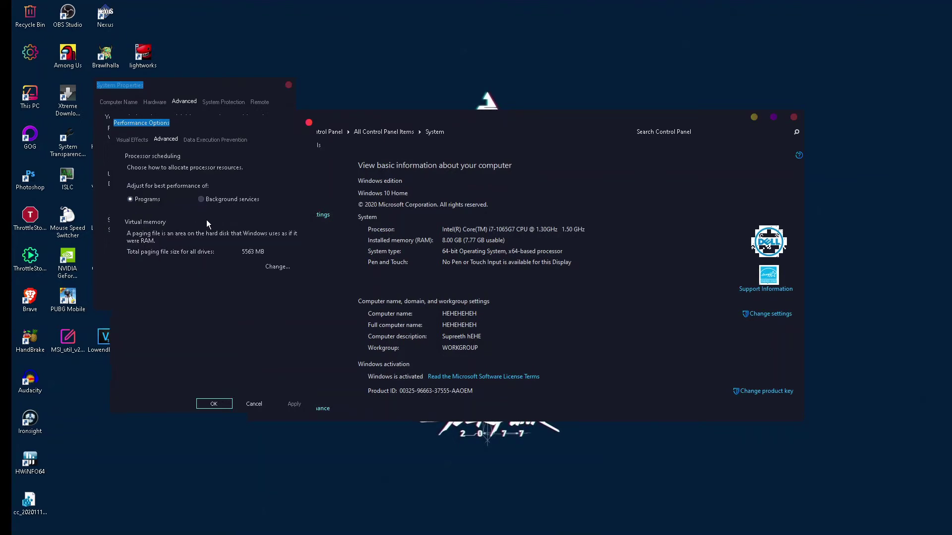
pyautogui.click(271, 268)
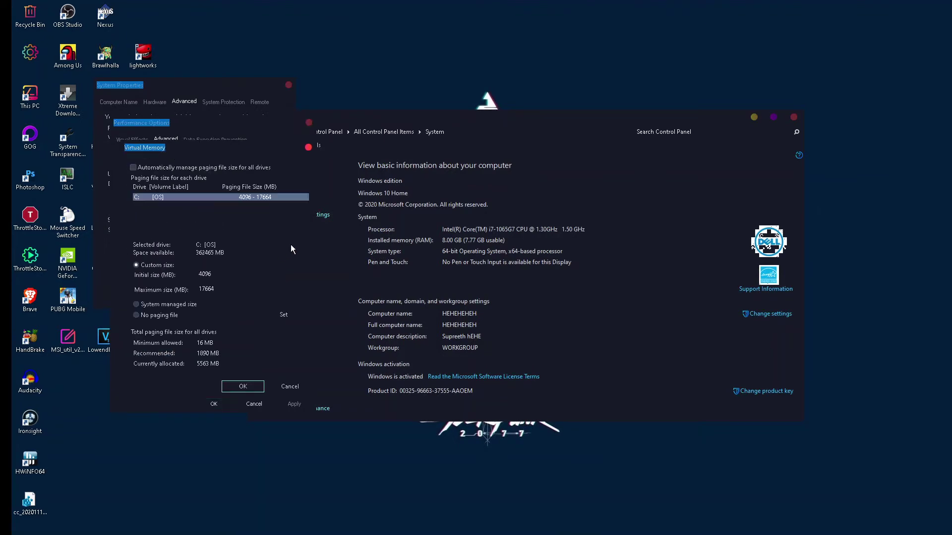
pyautogui.click(231, 280)
pyautogui.hotkey('ctrl', 'a')
pyautogui.write('4096')
pyautogui.click(287, 198)
pyautogui.click(178, 305)
pyautogui.click(197, 277)
pyautogui.click(204, 275)
pyautogui.click(286, 315)
pyautogui.click(251, 387)
# Set drive C:'s custom paging file to an initial size of 2024 MB and a maximum of 4096 MB, and close all system settings windows
pyautogui.click(231, 287)
pyautogui.hotkey('shift', 'Tab')
pyautogui.write('2024')
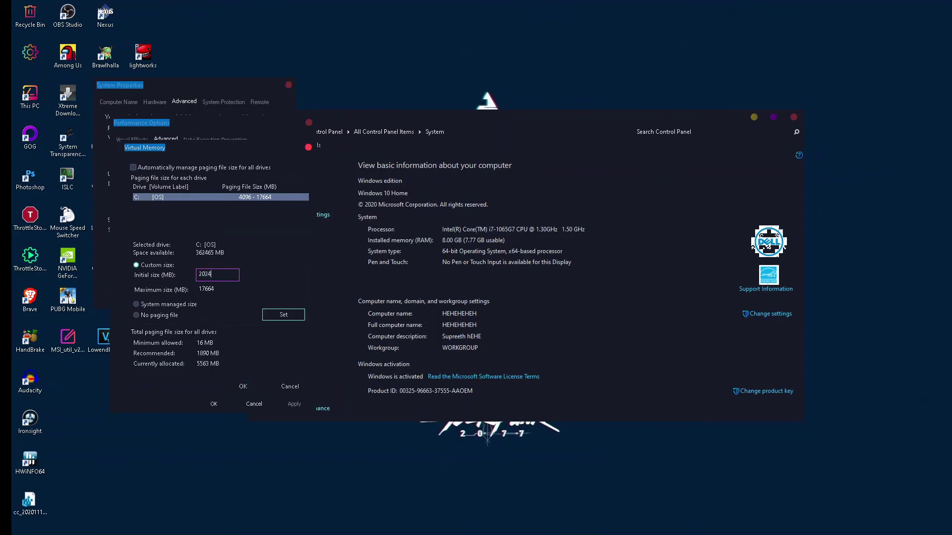
pyautogui.press('Tab')
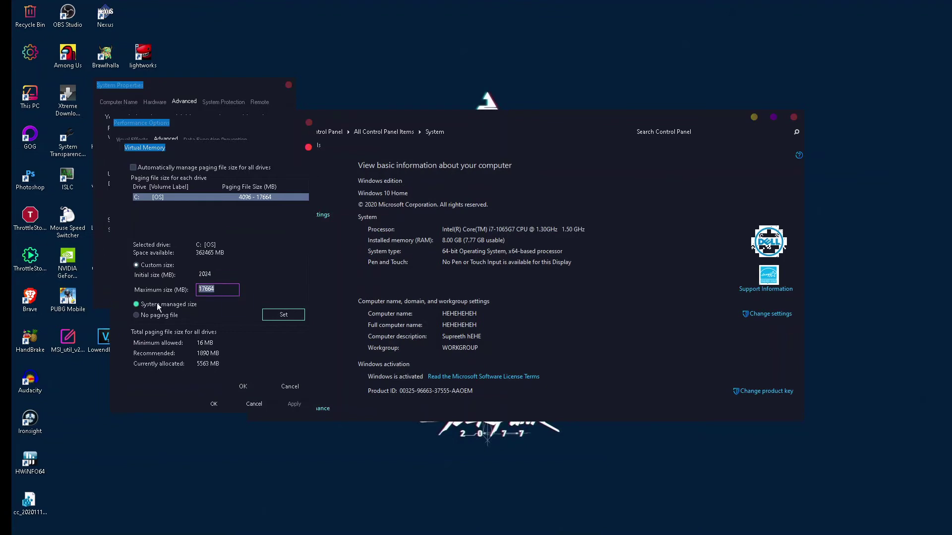
pyautogui.write('4096')
pyautogui.click(288, 320)
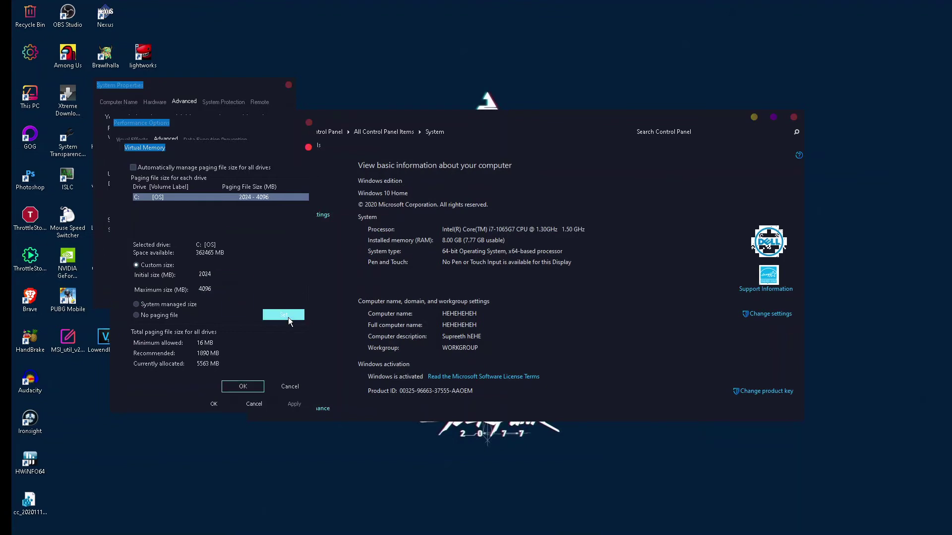
pyautogui.click(251, 388)
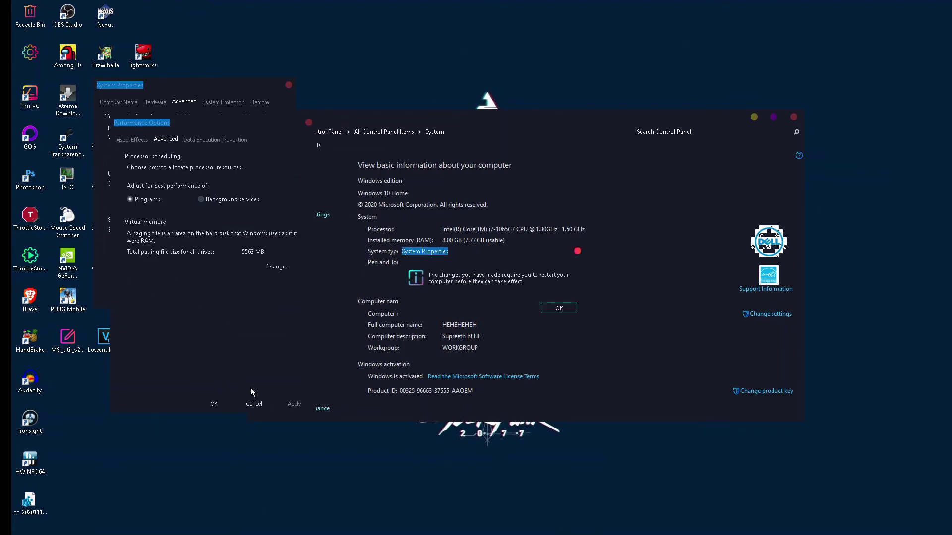
pyautogui.click(552, 310)
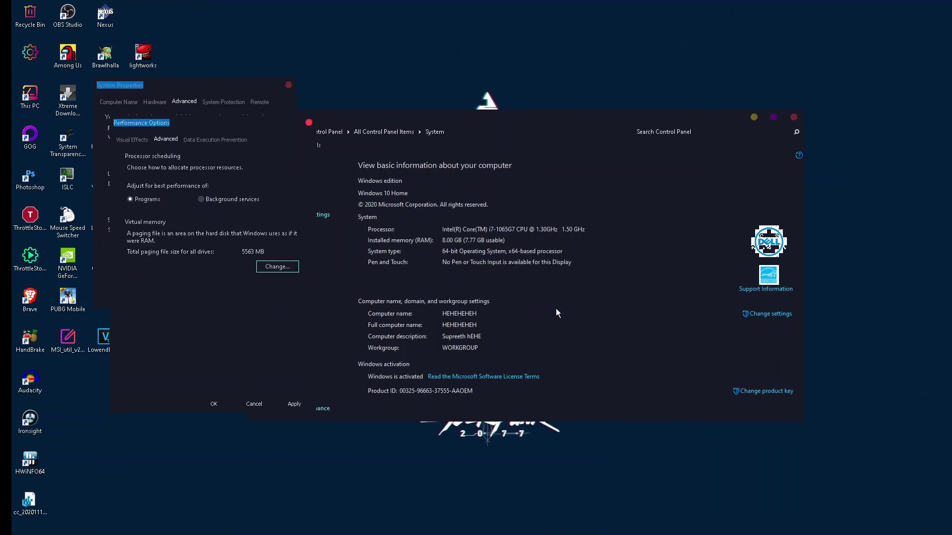
pyautogui.click(309, 123)
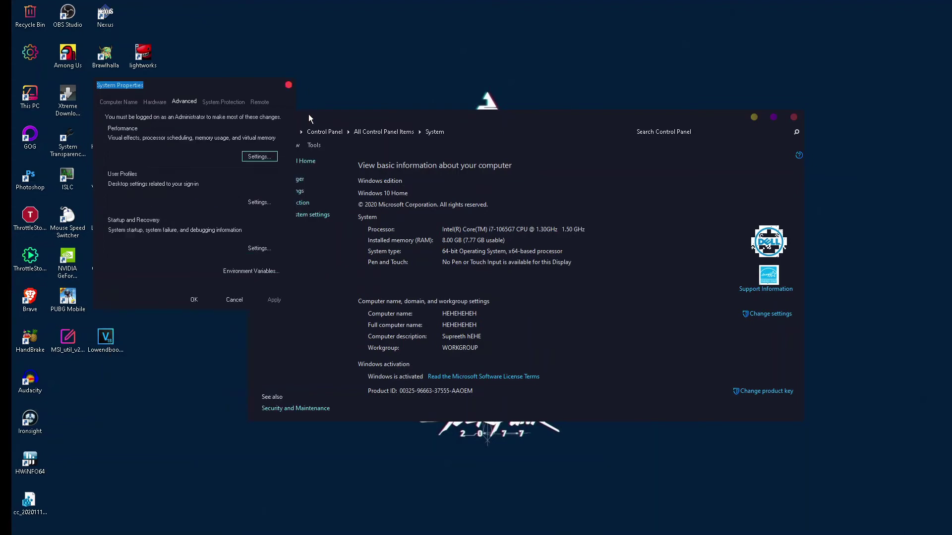
pyautogui.click(287, 84)
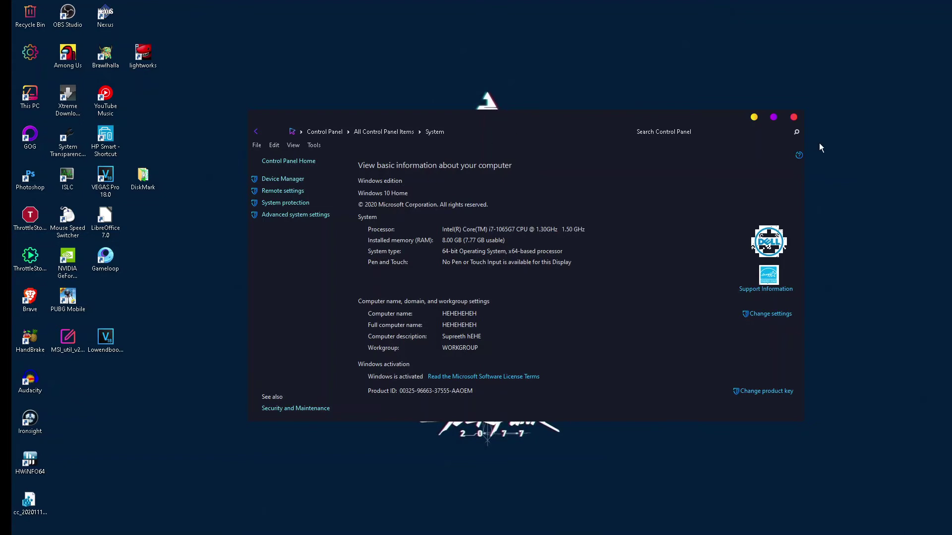
pyautogui.click(793, 118)
pyautogui.moveTo(378, 88); pyautogui.dragTo(785, 437)
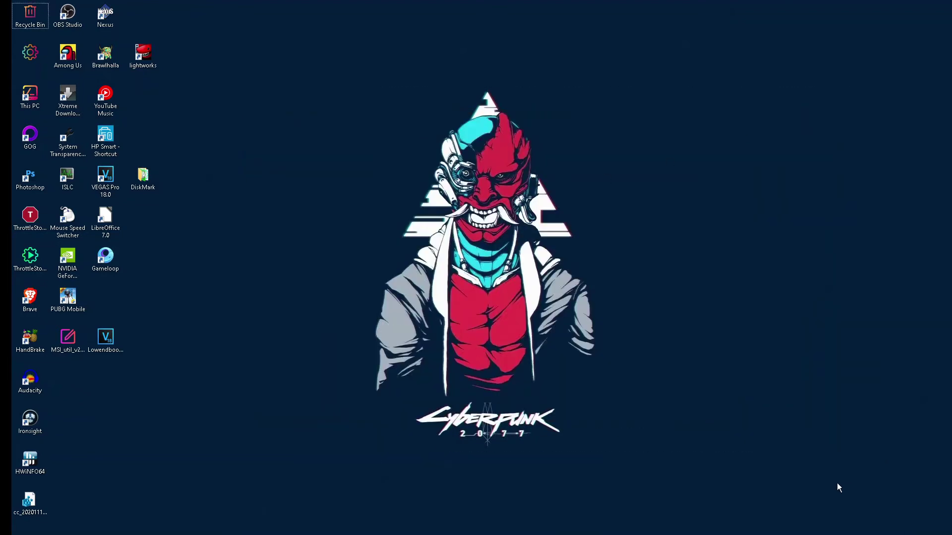
pyautogui.moveTo(352, 102); pyautogui.dragTo(680, 465)
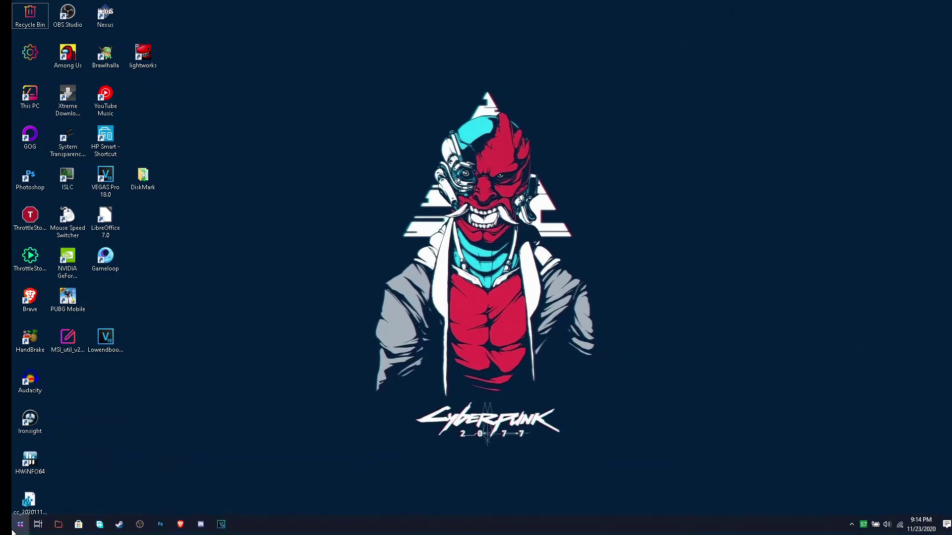
# Search the installed programs for razer and launch Razer Cortex
pyautogui.click(14, 528)
pyautogui.write('razer')
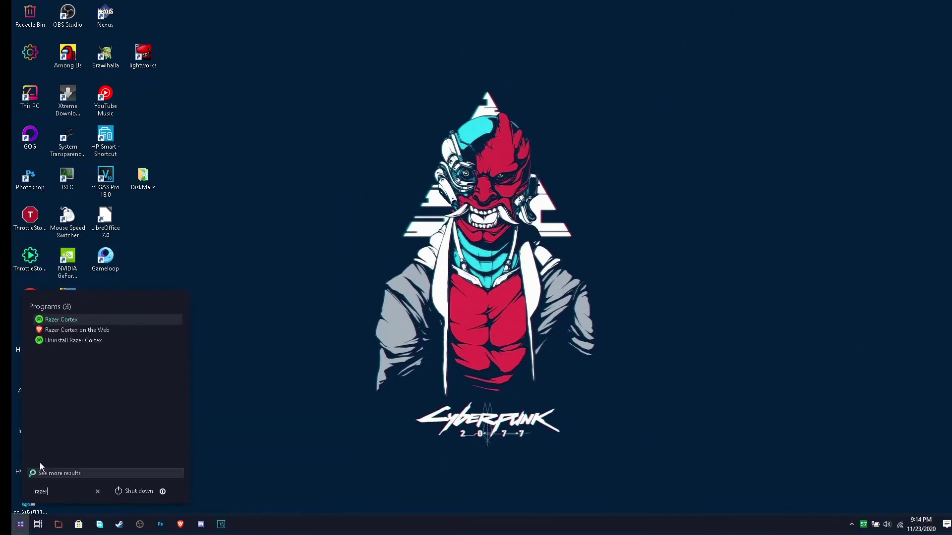
pyautogui.click(58, 321)
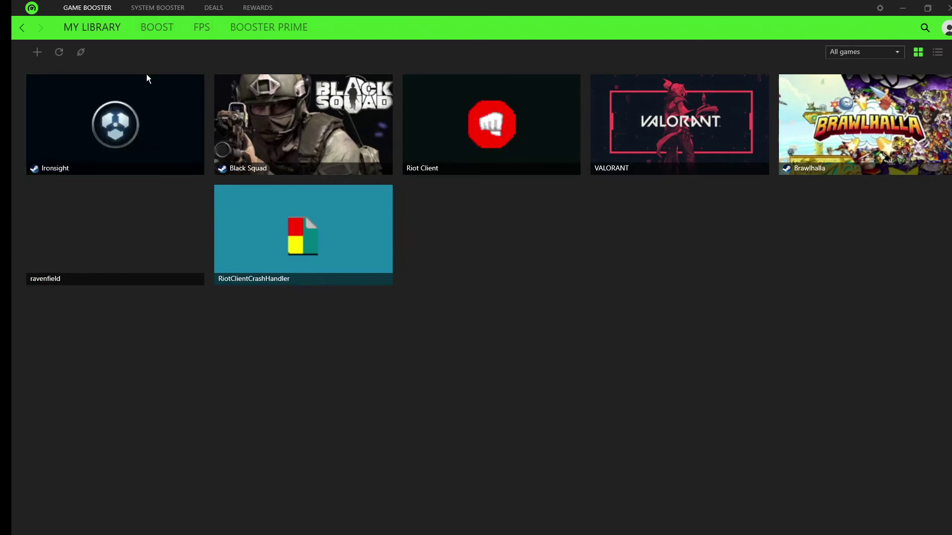
# Look through the Game Booster's add-game list, Riot Client page, FPS options, and special boost items
pyautogui.click(38, 56)
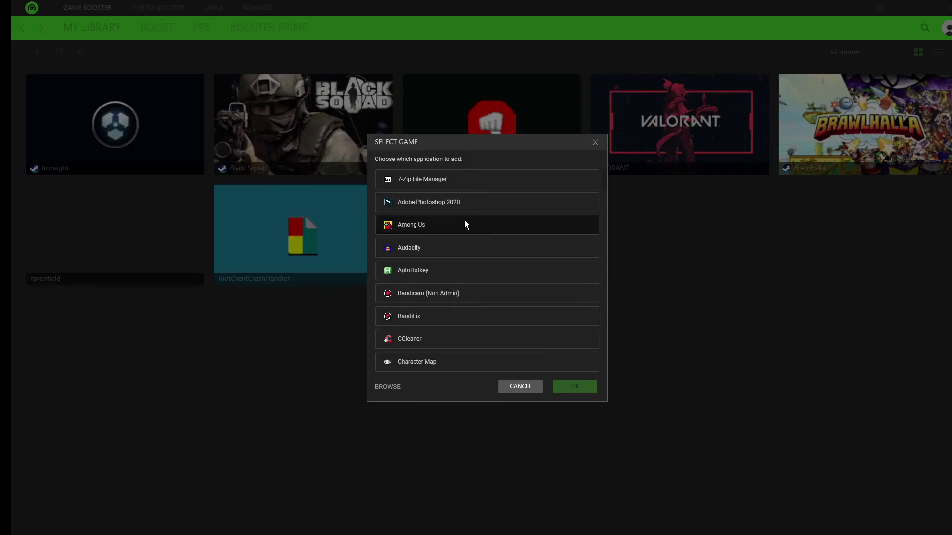
pyautogui.click(595, 142)
pyautogui.click(524, 130)
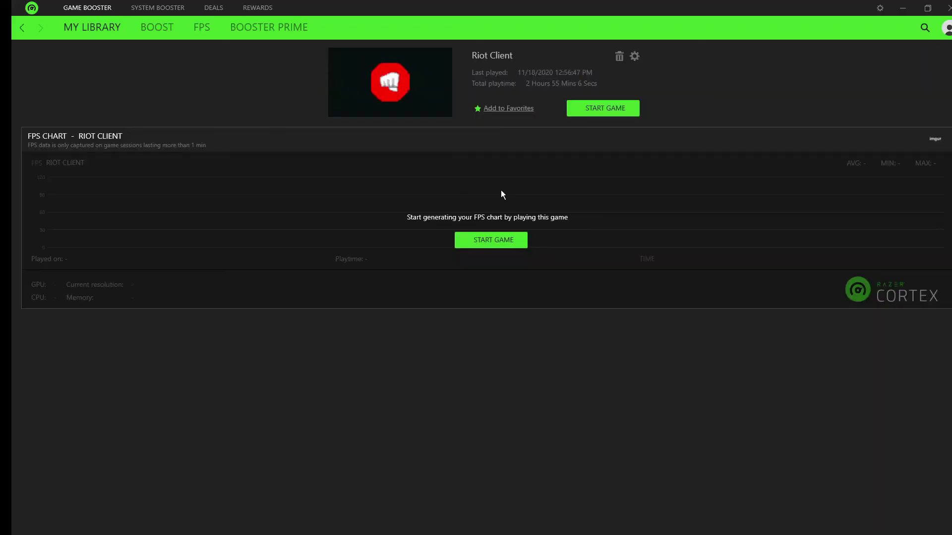
pyautogui.click(22, 28)
pyautogui.click(201, 28)
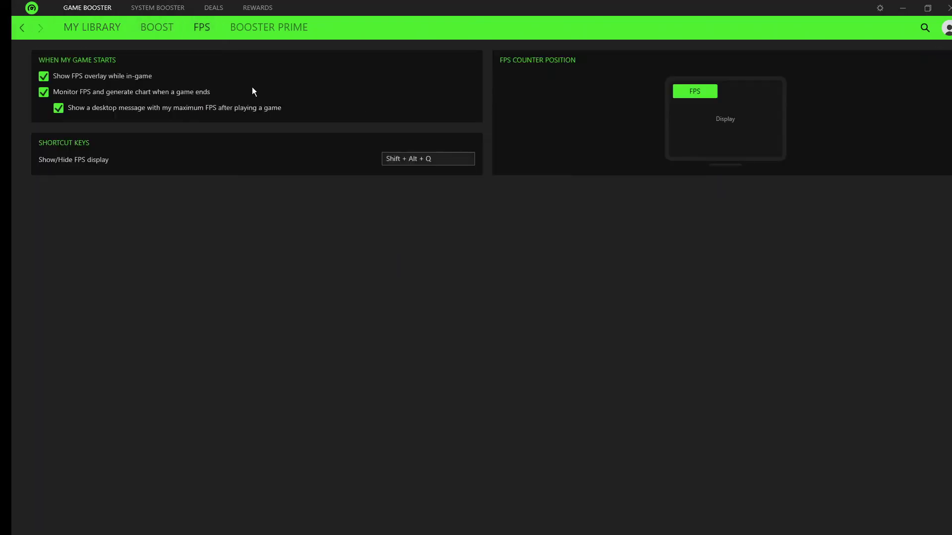
pyautogui.click(149, 26)
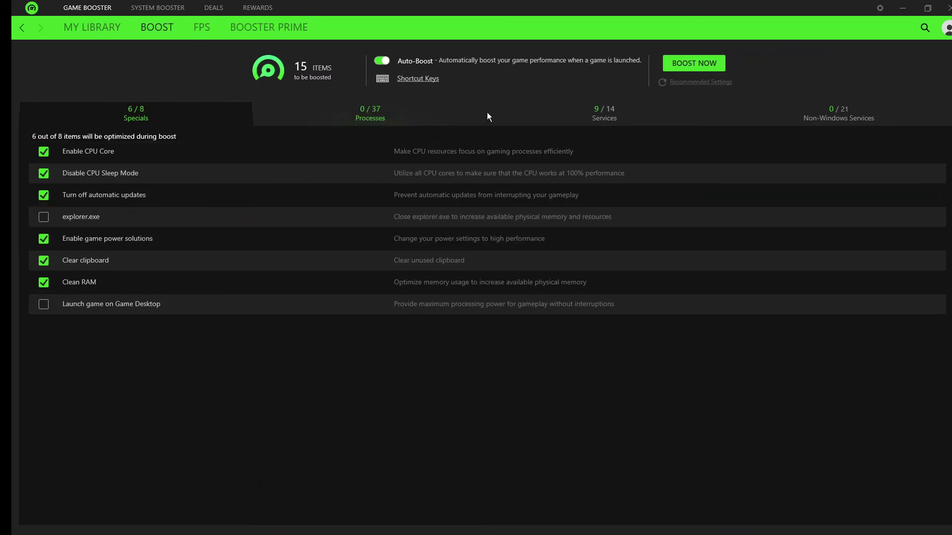
# Mark AppMarket.exe and GeForceNOWReliabilityMonitor.exe in the boost processes, look through the process list, and unmark both
pyautogui.click(429, 110)
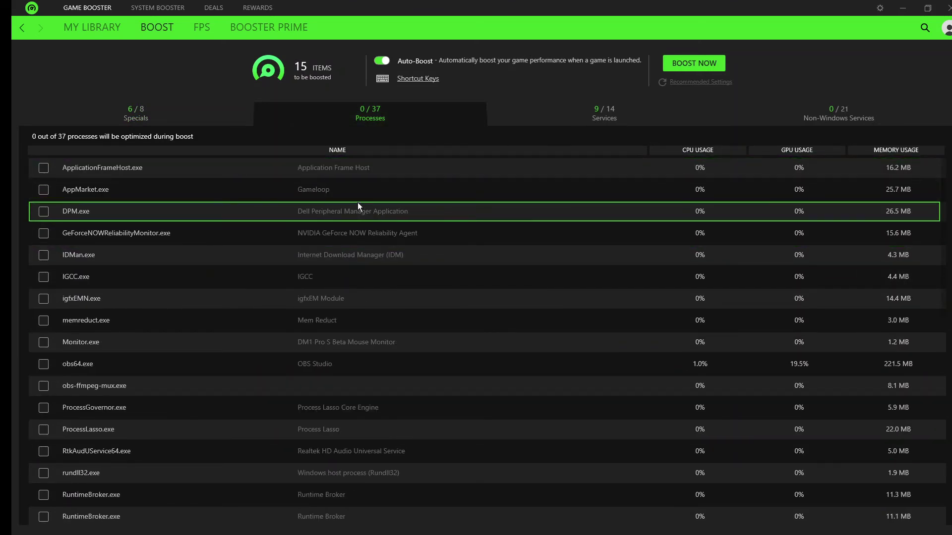
pyautogui.click(44, 196)
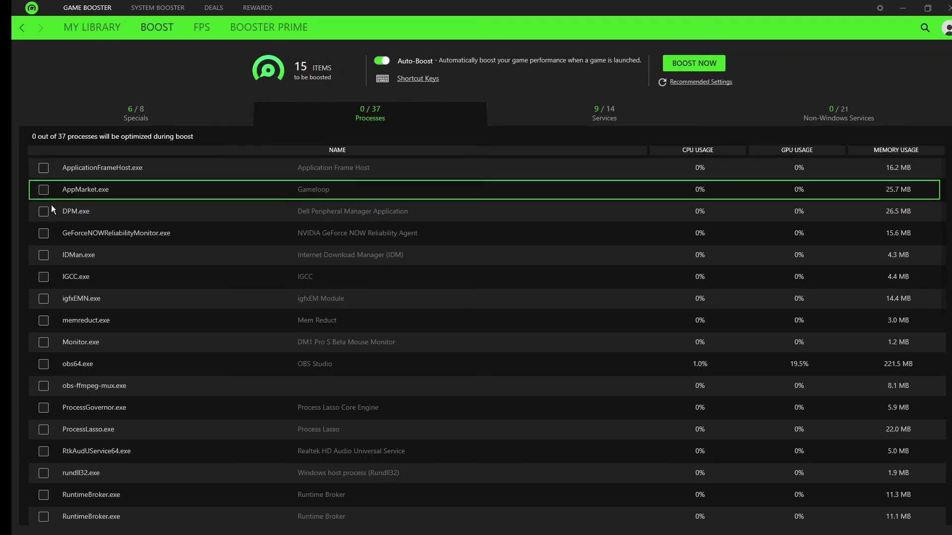
pyautogui.click(54, 239)
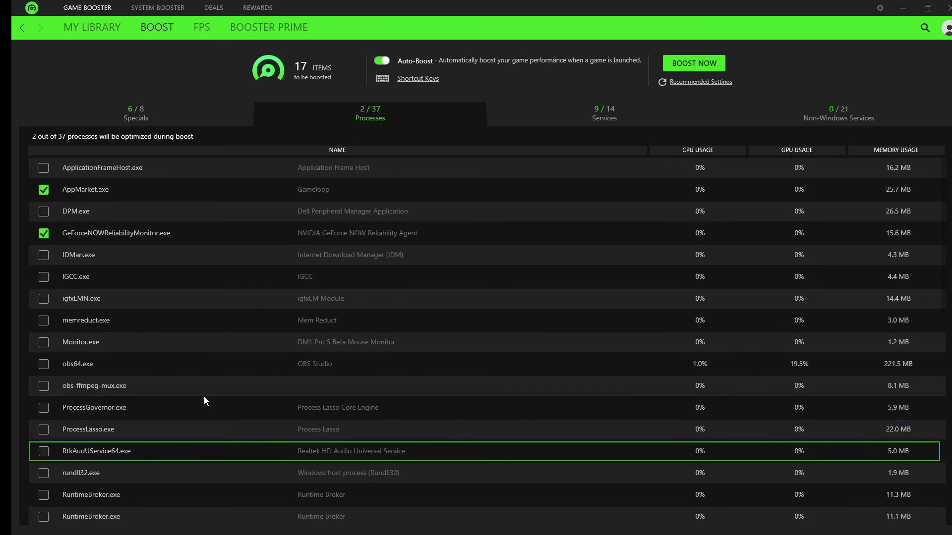
pyautogui.scroll(-8, 204, 396)
pyautogui.scroll(8, 232, 327)
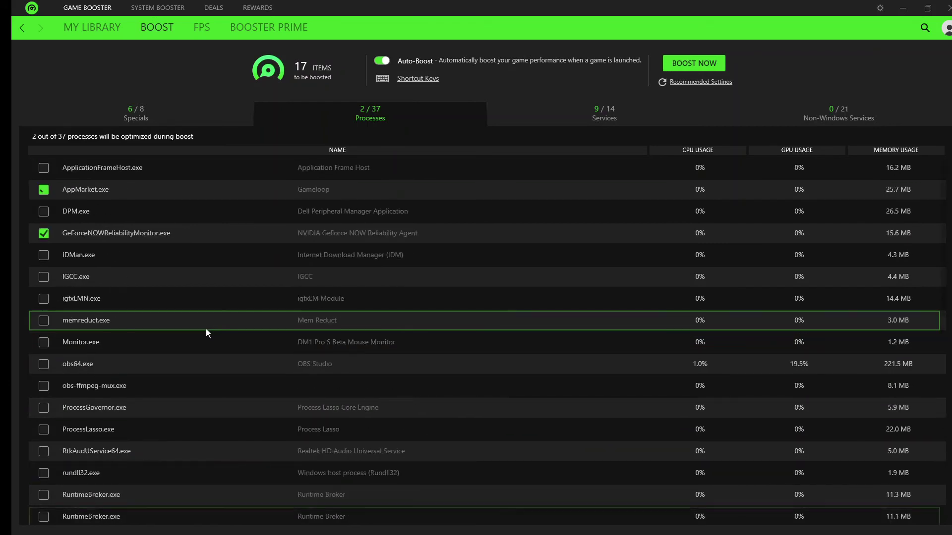
pyautogui.click(118, 233)
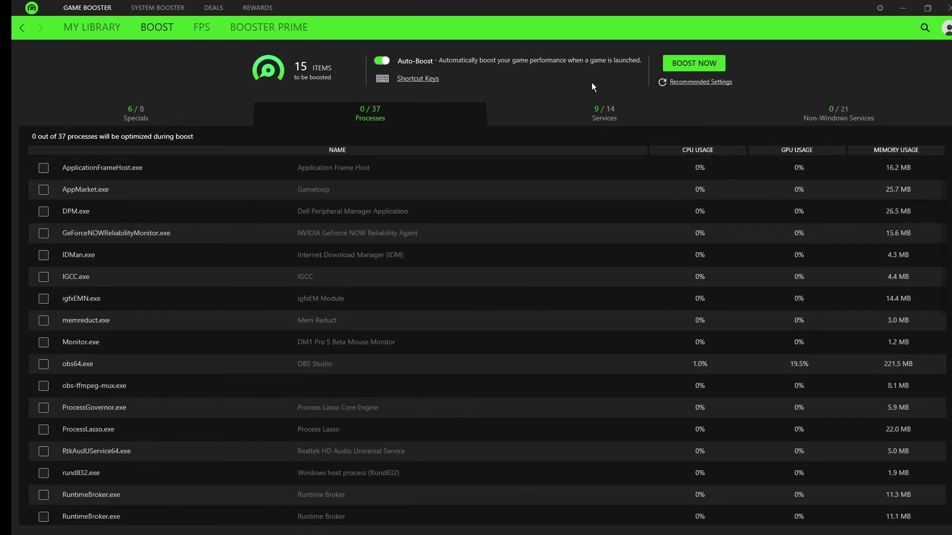
# Mark McAfee WebAdvisor, SupportAssistAgent and QMEmulatorService for boosting among the non-Windows services
pyautogui.click(608, 117)
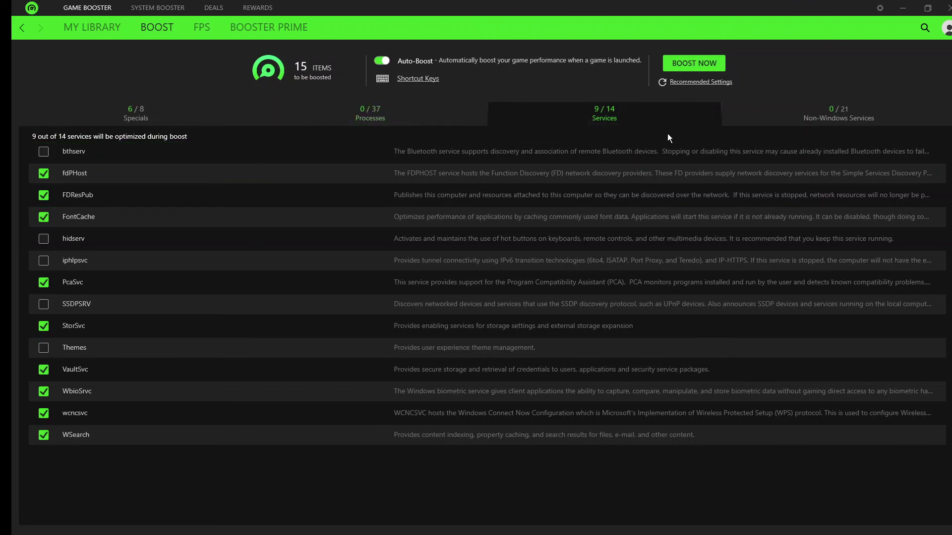
pyautogui.click(822, 117)
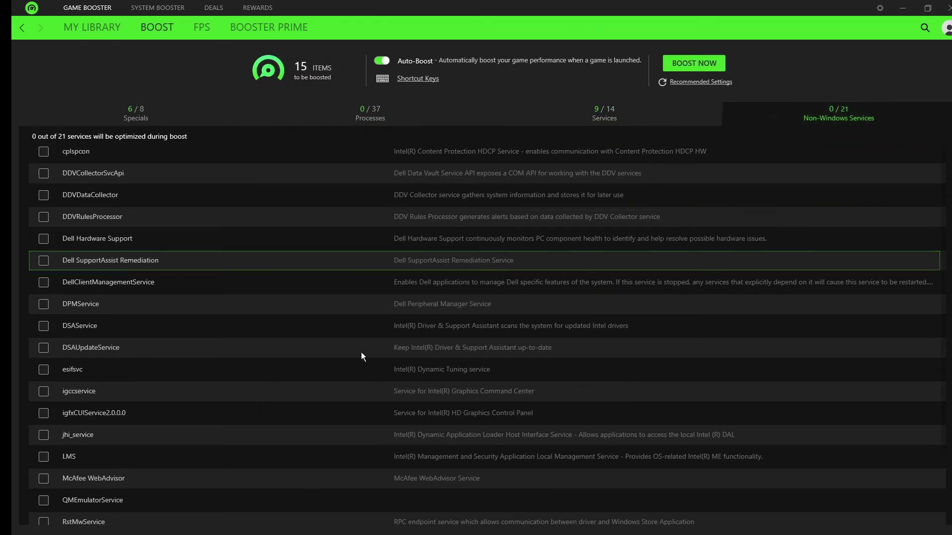
pyautogui.scroll(-2, 381, 396)
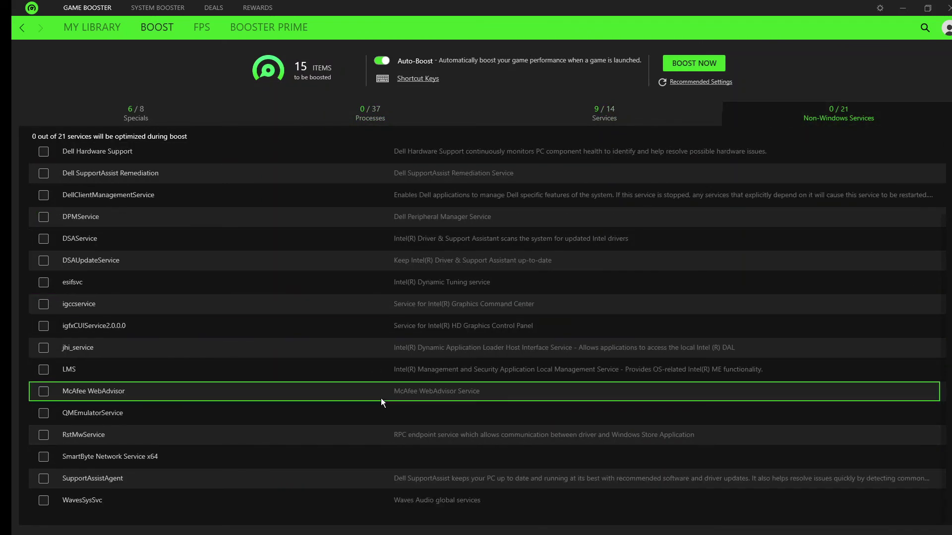
pyautogui.click(327, 395)
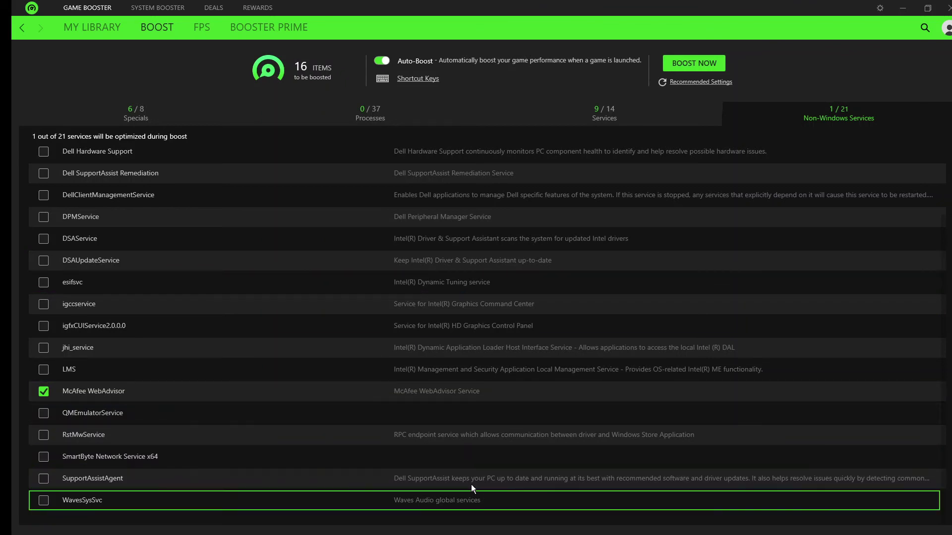
pyautogui.click(398, 477)
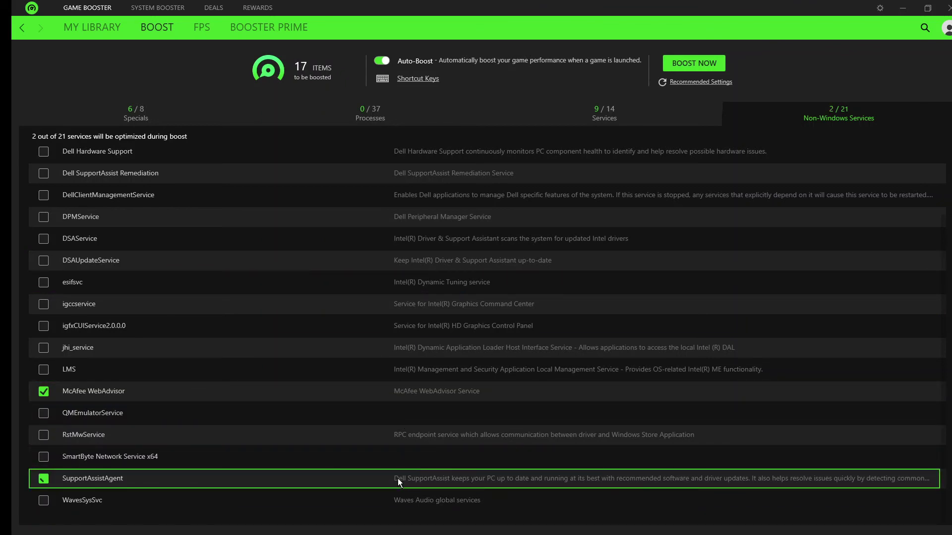
pyautogui.click(459, 416)
pyautogui.scroll(2, 459, 415)
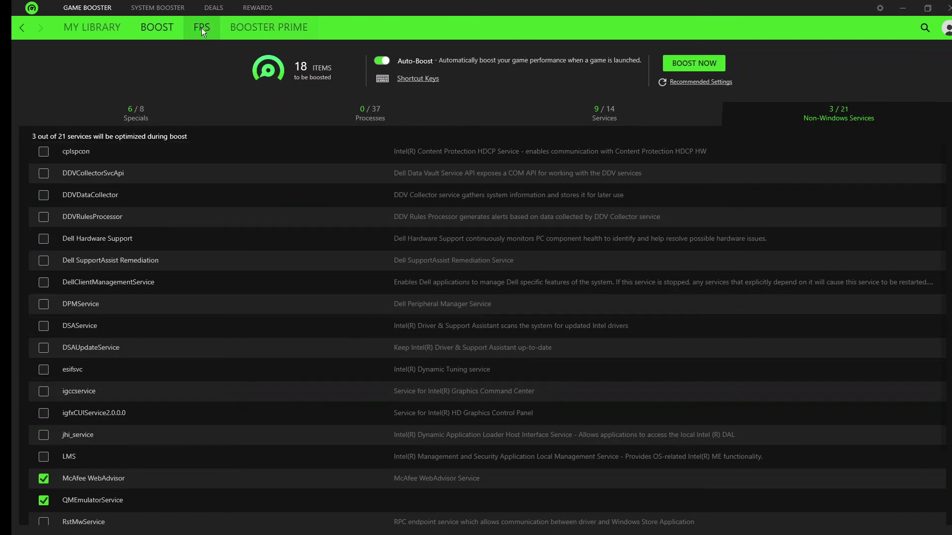
# Look at the supported games in Booster Prime and its Apex Legends optimization page
pyautogui.click(277, 30)
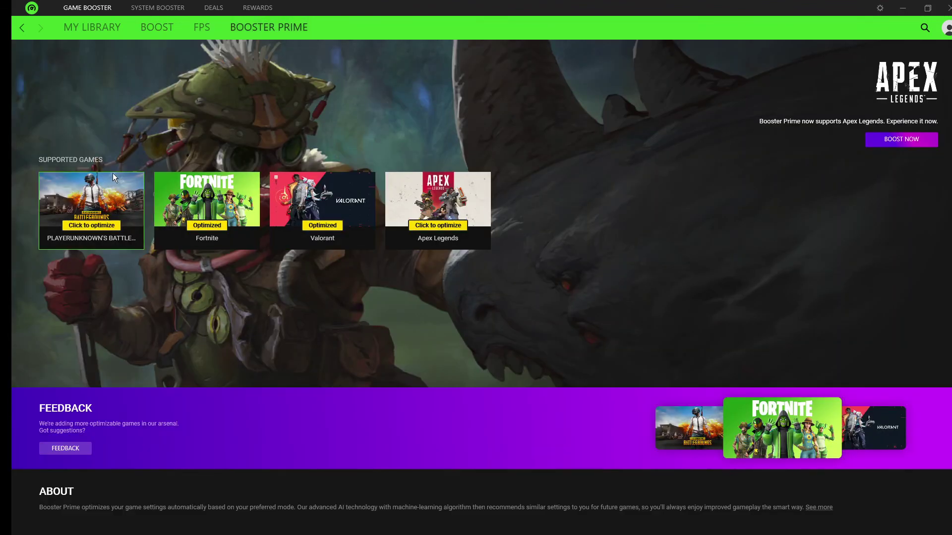
pyautogui.click(445, 211)
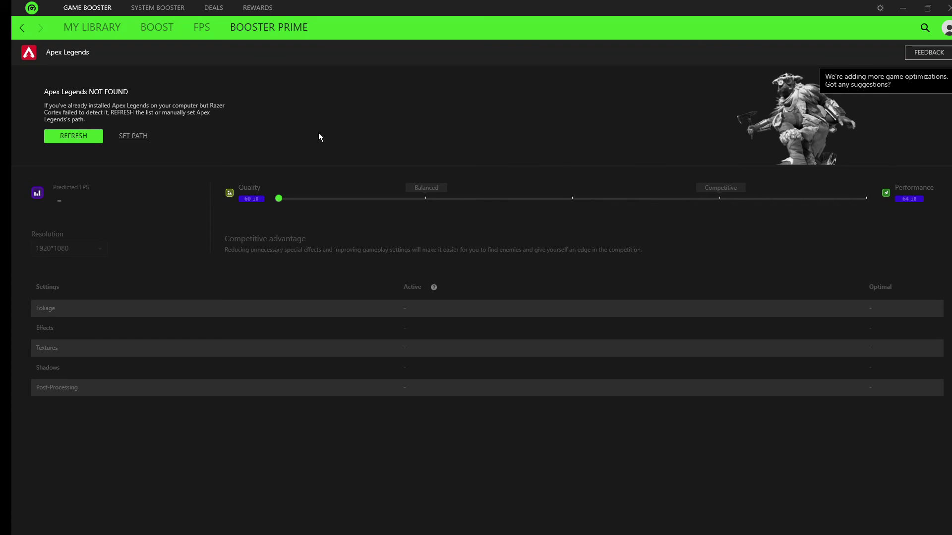
# Scan the PC with the System Booster and run the optimization with System Clean included
pyautogui.click(158, 8)
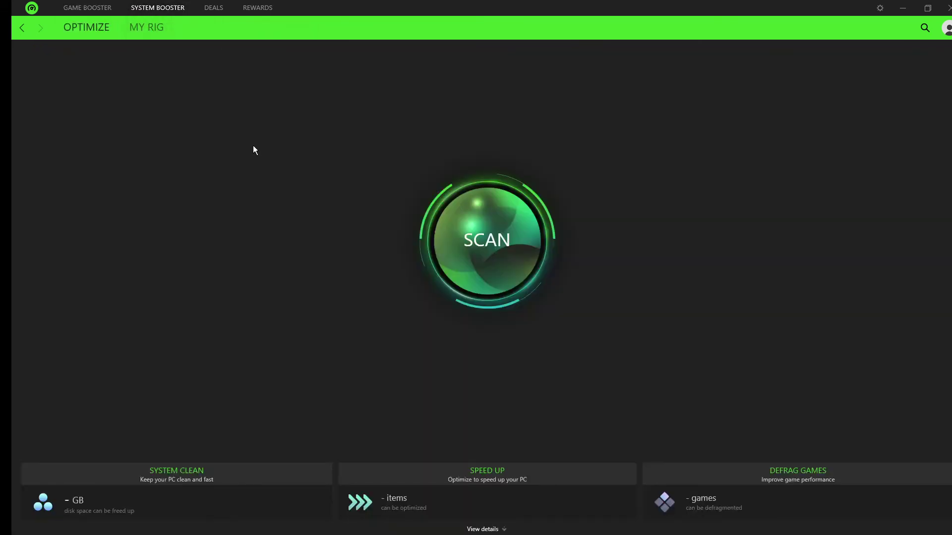
pyautogui.click(490, 262)
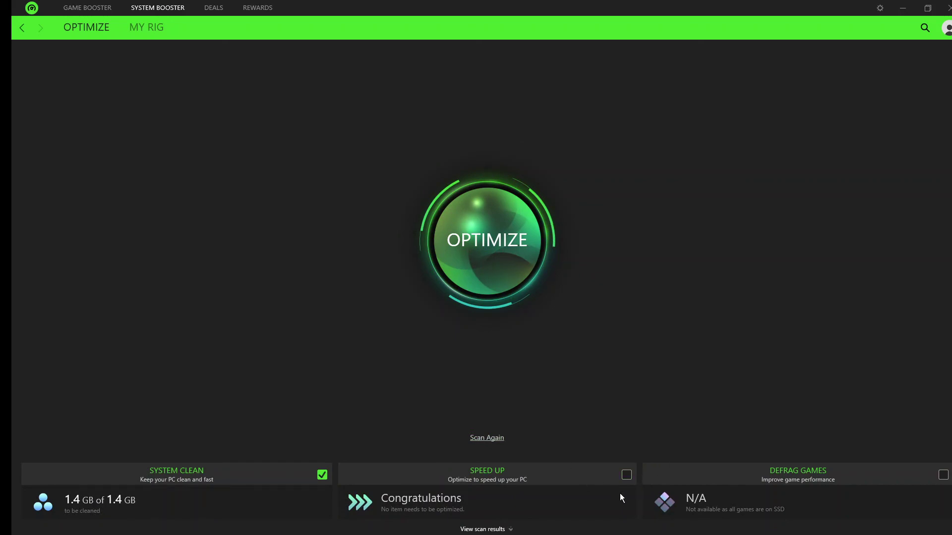
pyautogui.click(476, 227)
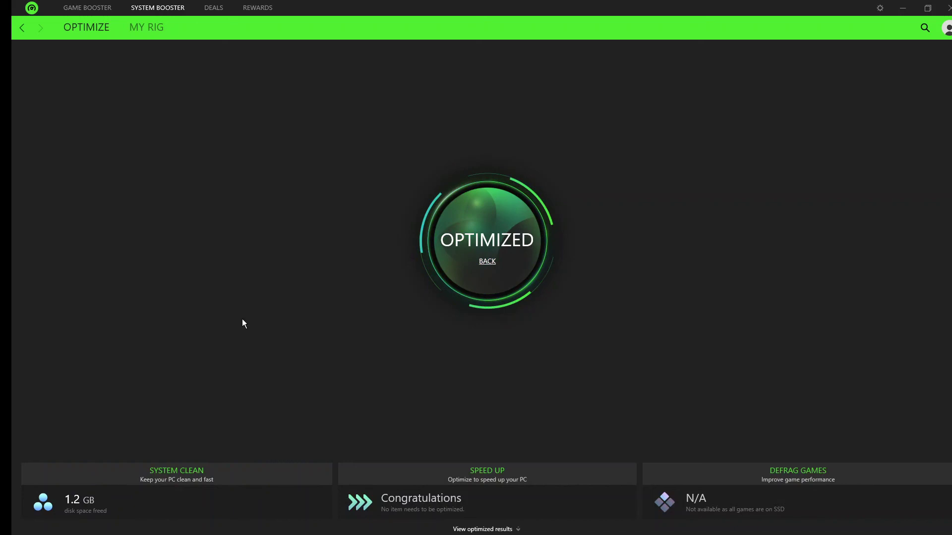
# Look through the game deals discovery page, from bundles and giveaways down to the Xbox Game Pass for PC section
pyautogui.click(223, 6)
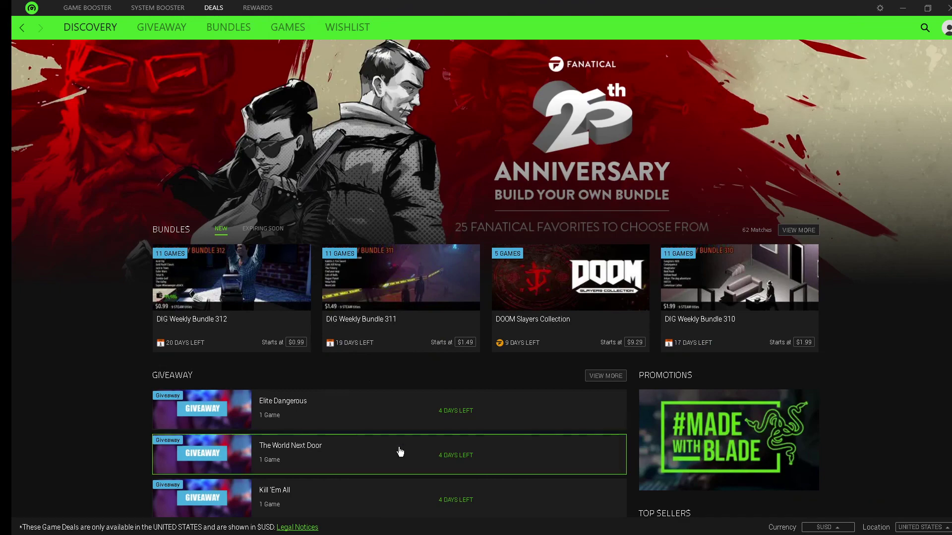
pyautogui.scroll(-15, 400, 452)
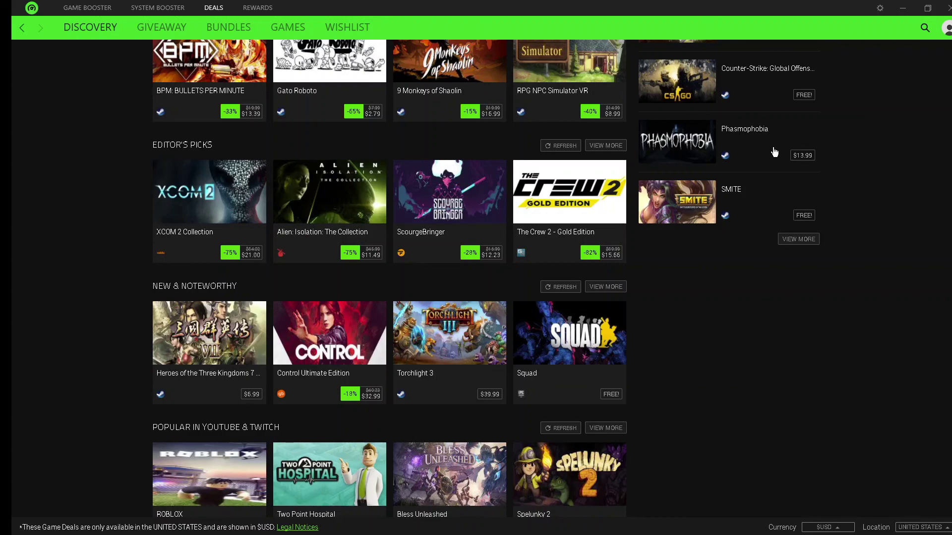
pyautogui.scroll(1, 760, 202)
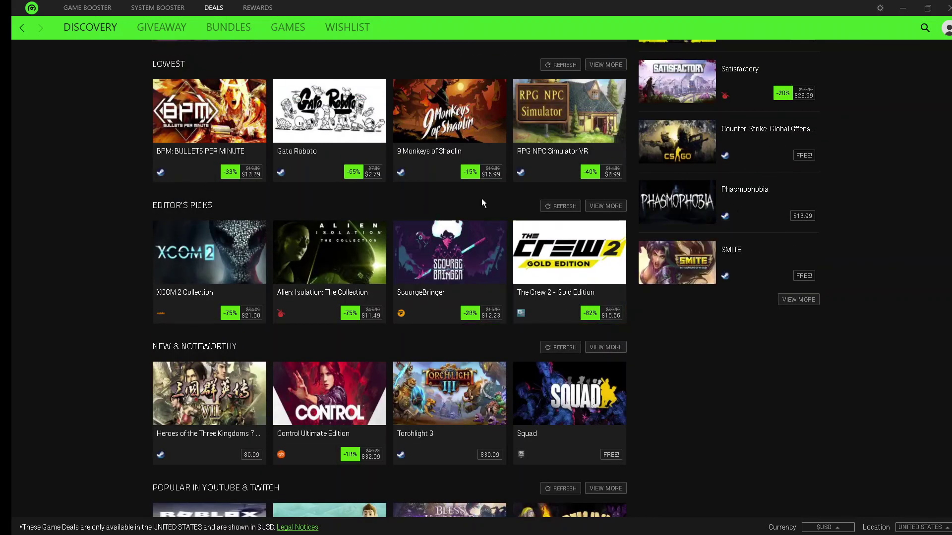
pyautogui.scroll(-5, 444, 357)
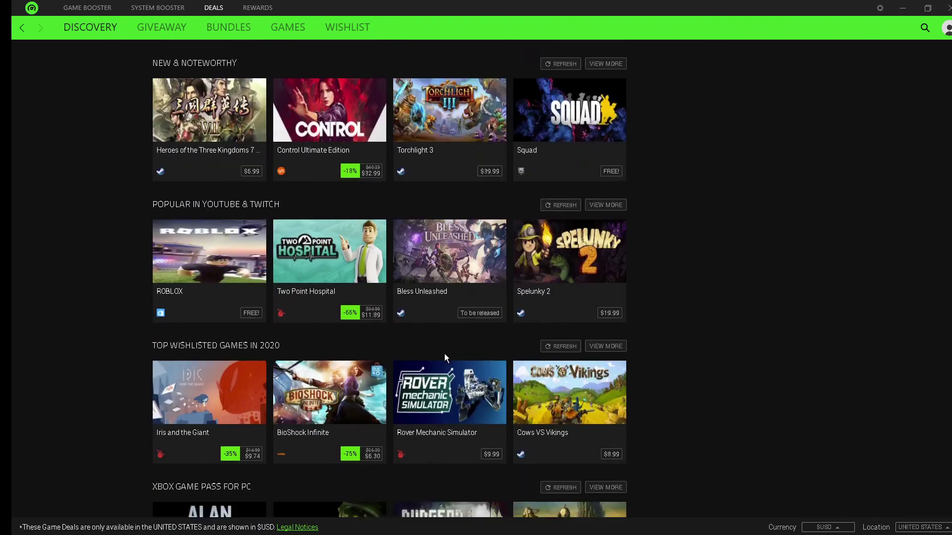
pyautogui.scroll(-2, 444, 357)
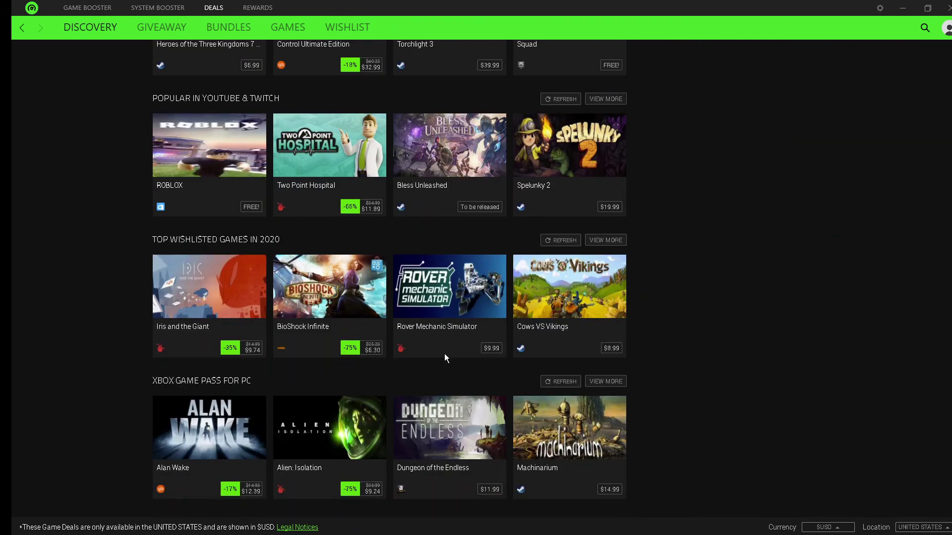
pyautogui.scroll(10, 445, 353)
# Look at the Earn More Razer Silver and Paid to Play campaigns among the rewards
pyautogui.click(264, 9)
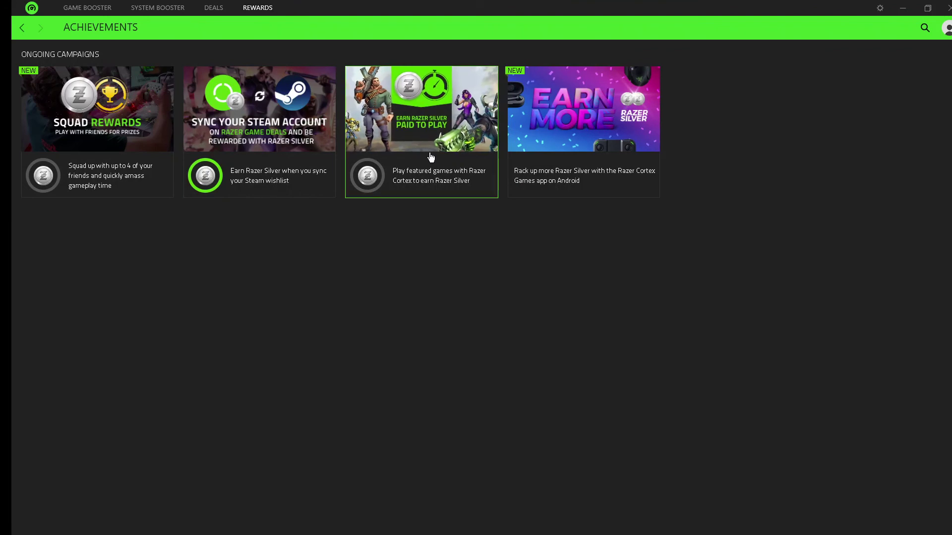
pyautogui.click(518, 140)
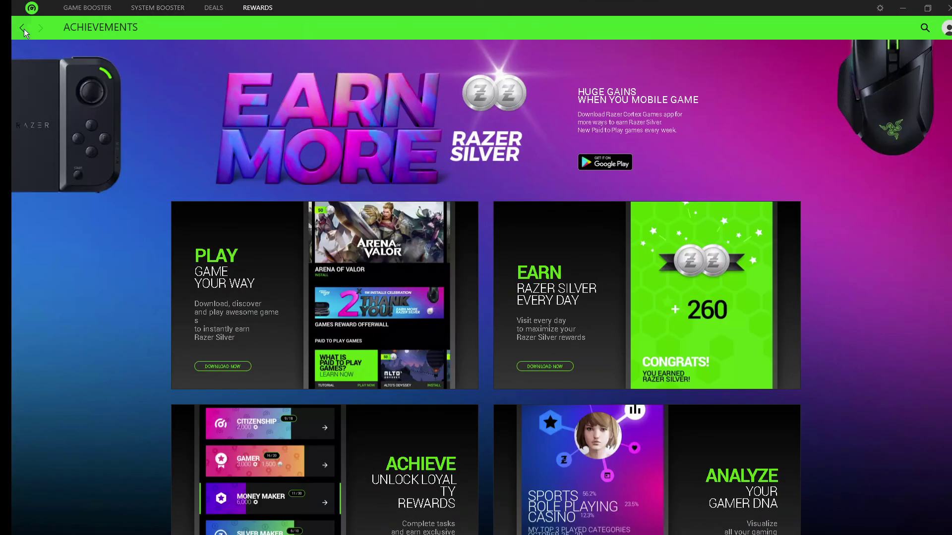
pyautogui.click(23, 28)
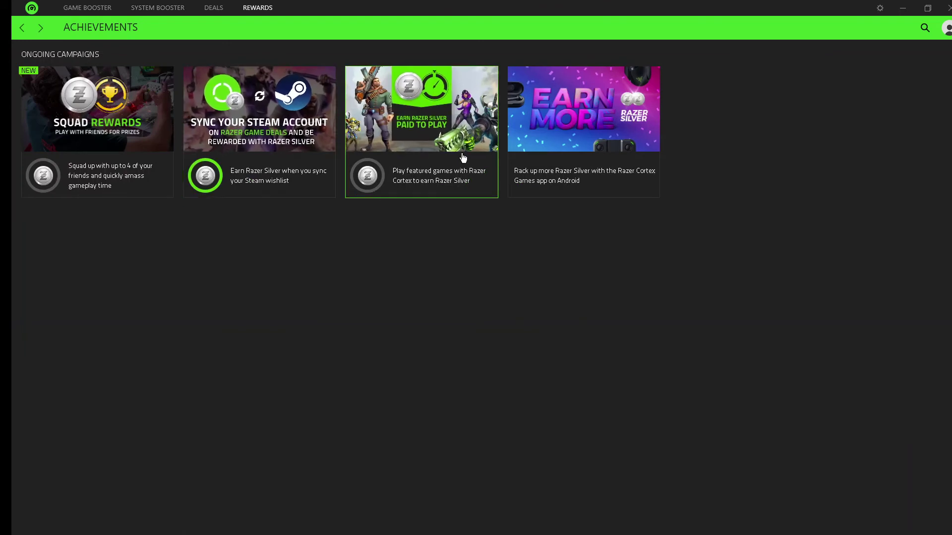
pyautogui.click(463, 157)
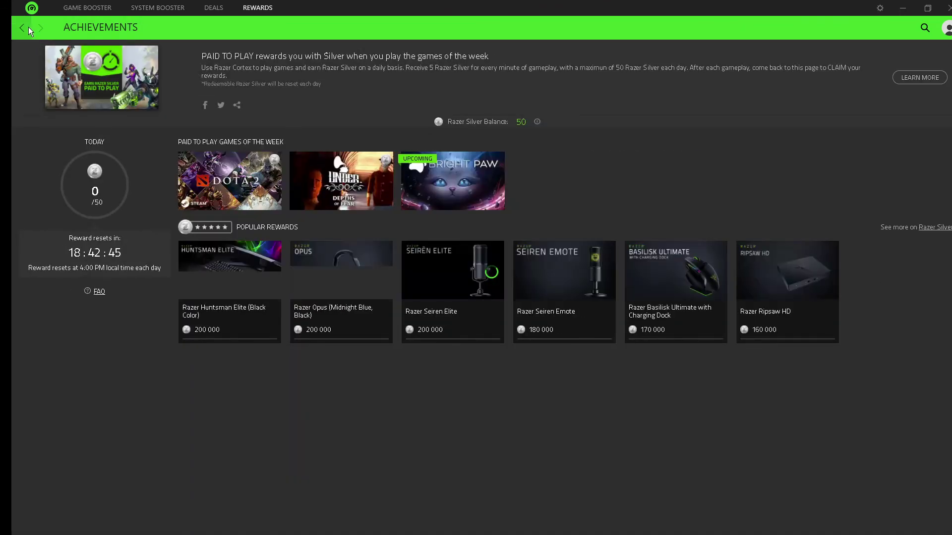
pyautogui.click(23, 28)
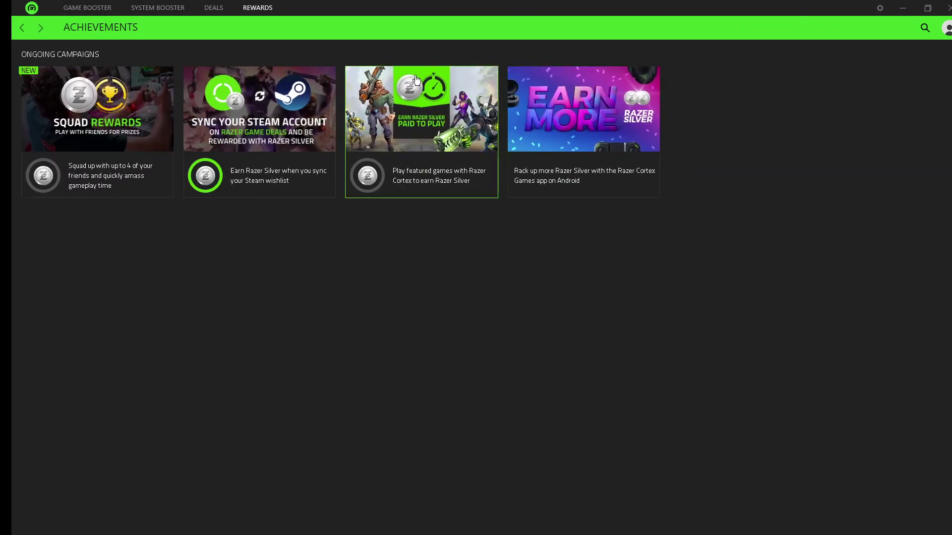
# Return to the game deals page and close Razer Cortex
pyautogui.click(213, 8)
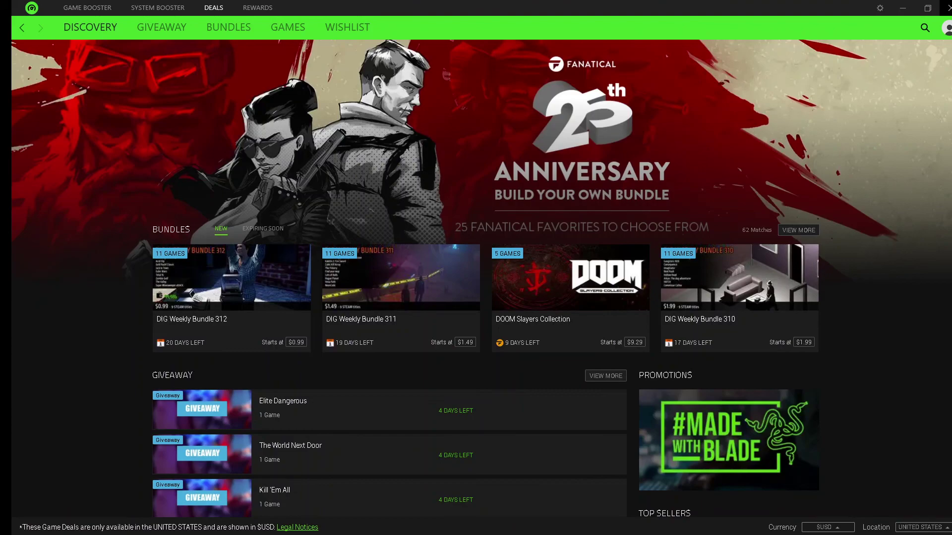
pyautogui.click(948, 7)
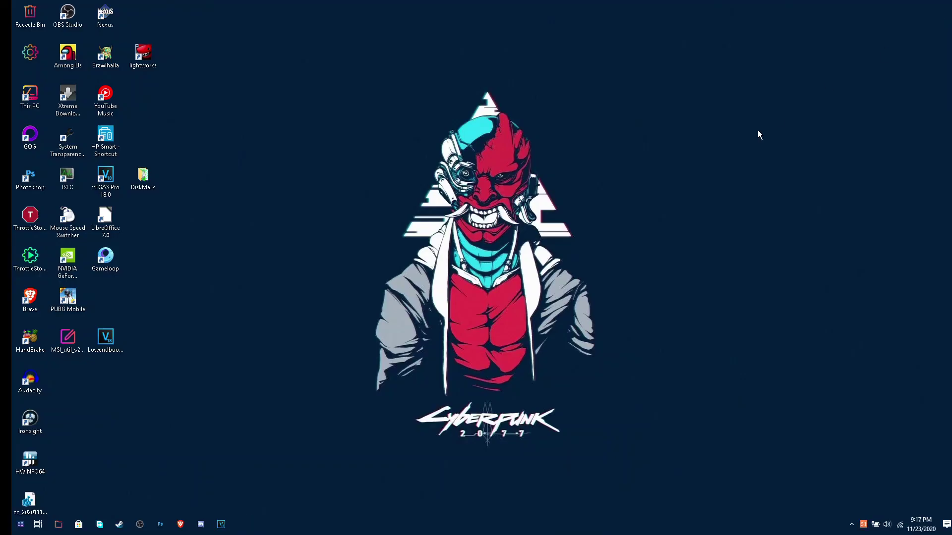